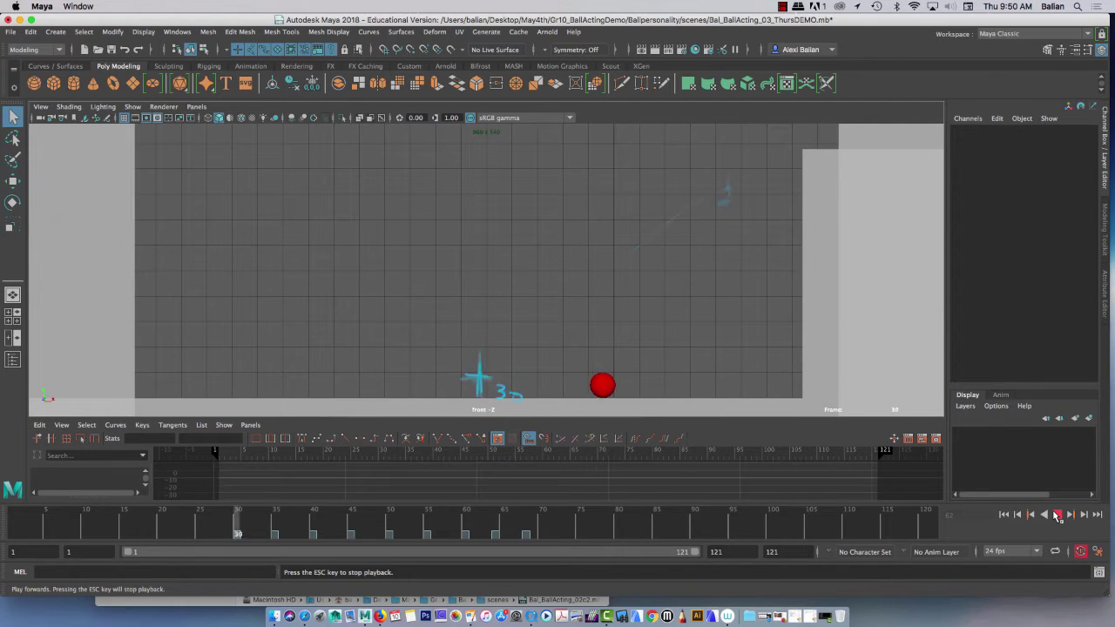
- Stop the playback, hide the grease pencil sketches in the front view and select the red ball
{"action": "key", "text": "Escape"}
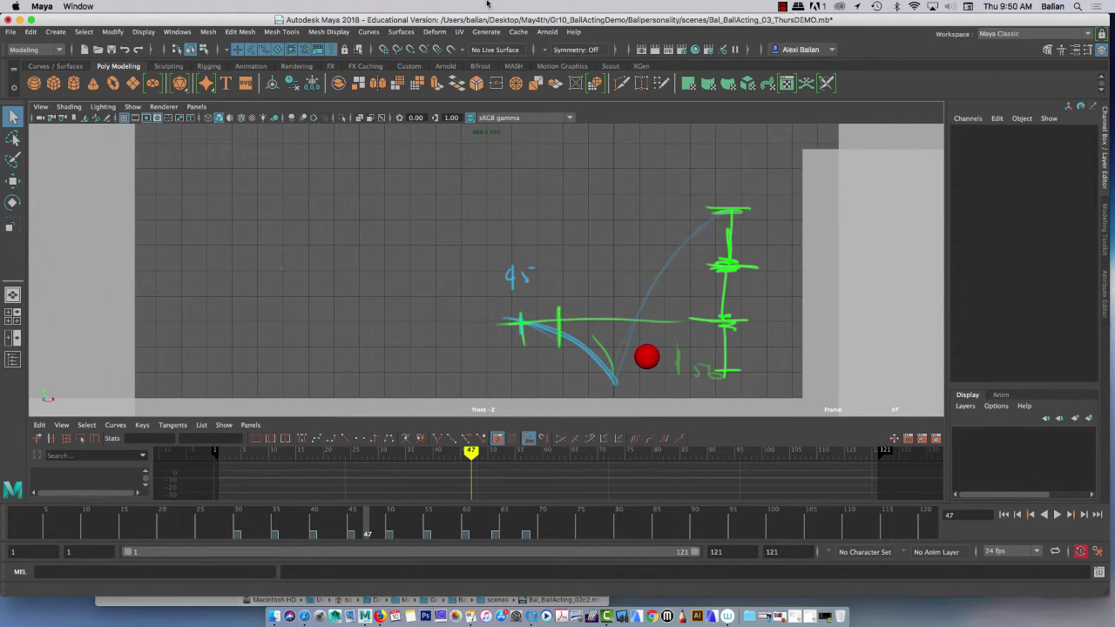
{"action": "left_click", "coordinate": [132, 107]}
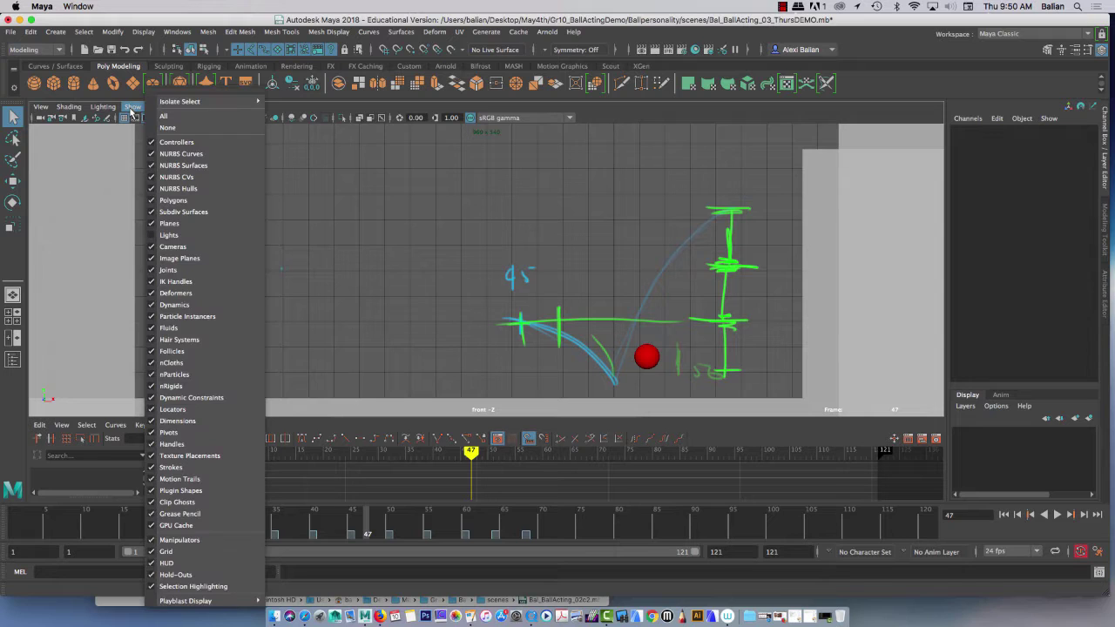
{"action": "left_click", "coordinate": [167, 513]}
{"action": "left_click", "coordinate": [647, 357]}
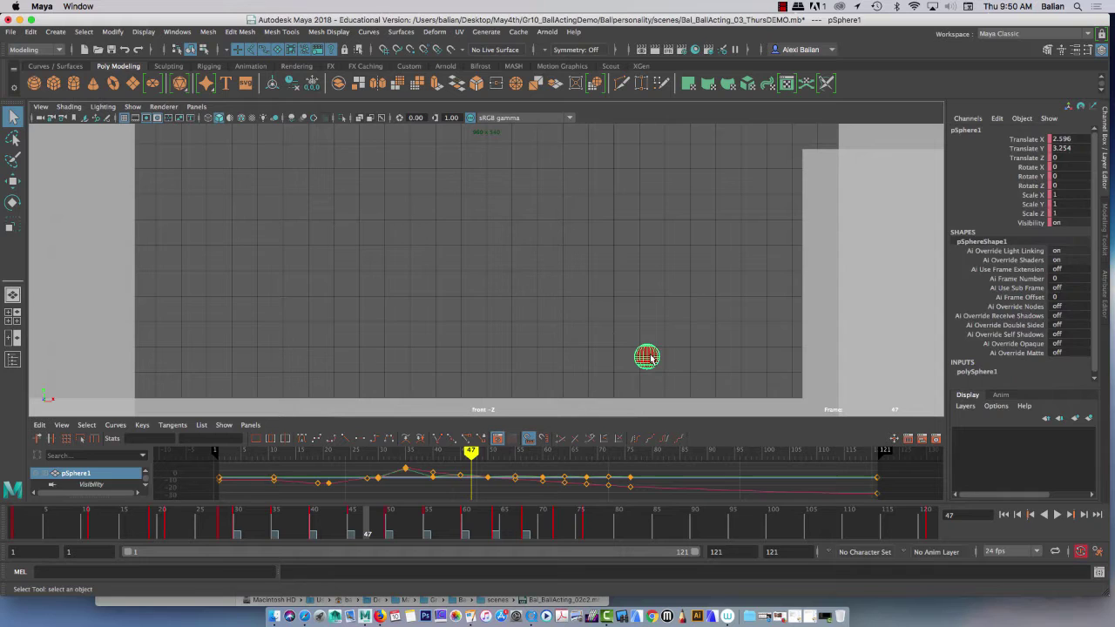
- Shift the ball's keys from frame 35 onward later in time so the first of them lands on frame 53
{"action": "left_click_drag", "start_coordinate": [298, 520], "coordinate": [238, 533]}
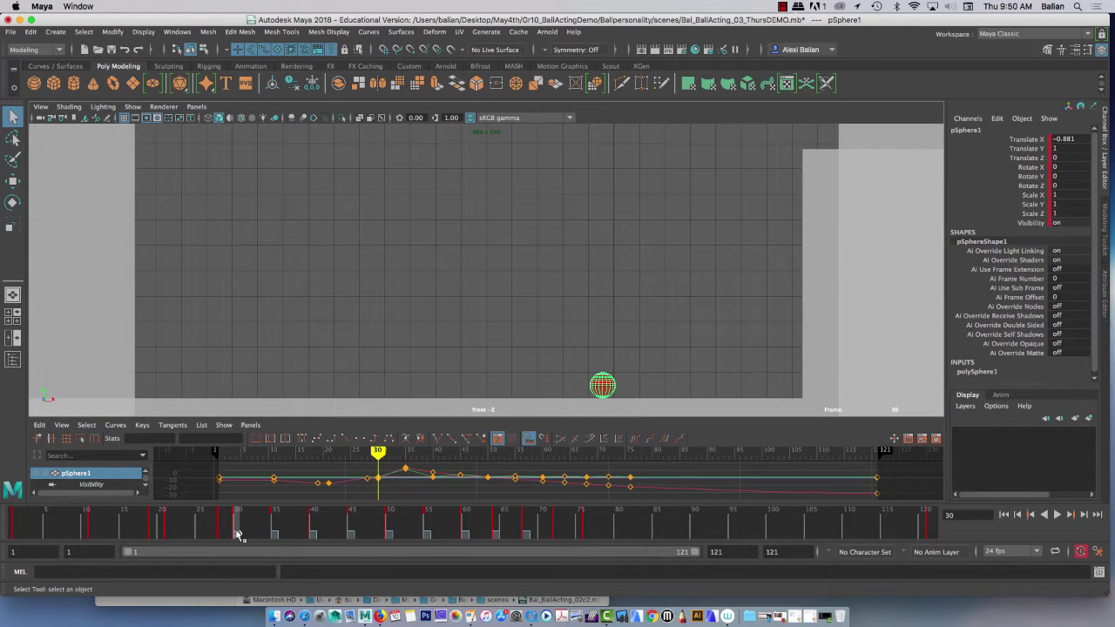
{"action": "left_click", "coordinate": [276, 521]}
{"action": "left_click_drag", "start_coordinate": [275, 526], "coordinate": [592, 532], "text": "shift"}
{"action": "left_click_drag", "start_coordinate": [429, 530], "coordinate": [564, 529]}
{"action": "left_click", "coordinate": [338, 531]}
- Shift the ball's keys from frame 58 onward later in time so the first of them lands on frame 67
{"action": "left_click_drag", "start_coordinate": [434, 533], "coordinate": [744, 526]}
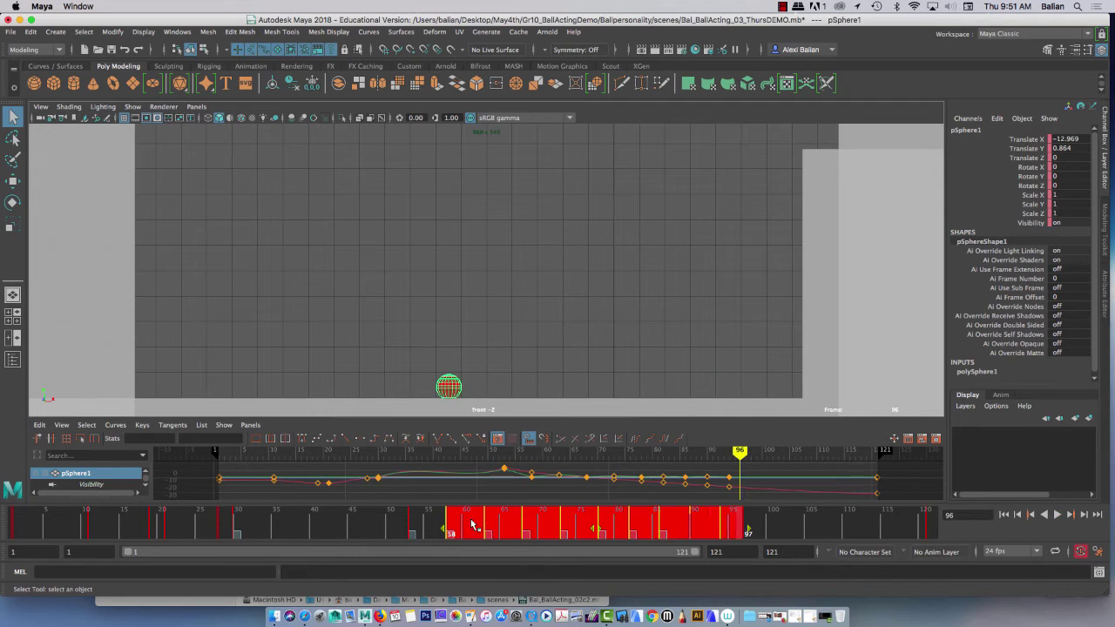
{"action": "left_click", "coordinate": [472, 525]}
{"action": "left_click", "coordinate": [450, 524]}
{"action": "left_click_drag", "start_coordinate": [451, 524], "coordinate": [766, 529], "text": "shift"}
{"action": "left_click_drag", "start_coordinate": [601, 529], "coordinate": [667, 529]}
{"action": "left_click", "coordinate": [667, 534]}
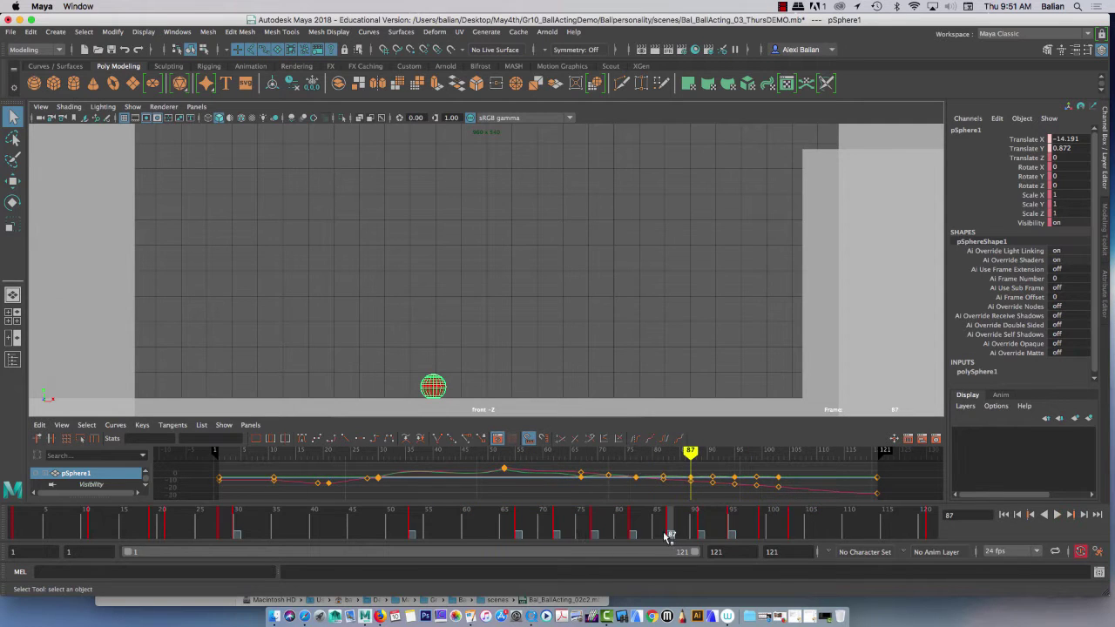
- Shift the ball's keys from frame 72 onward later in time so the first of them lands on frame 85
{"action": "left_click", "coordinate": [559, 525]}
{"action": "left_click_drag", "start_coordinate": [558, 526], "coordinate": [792, 537], "text": "shift"}
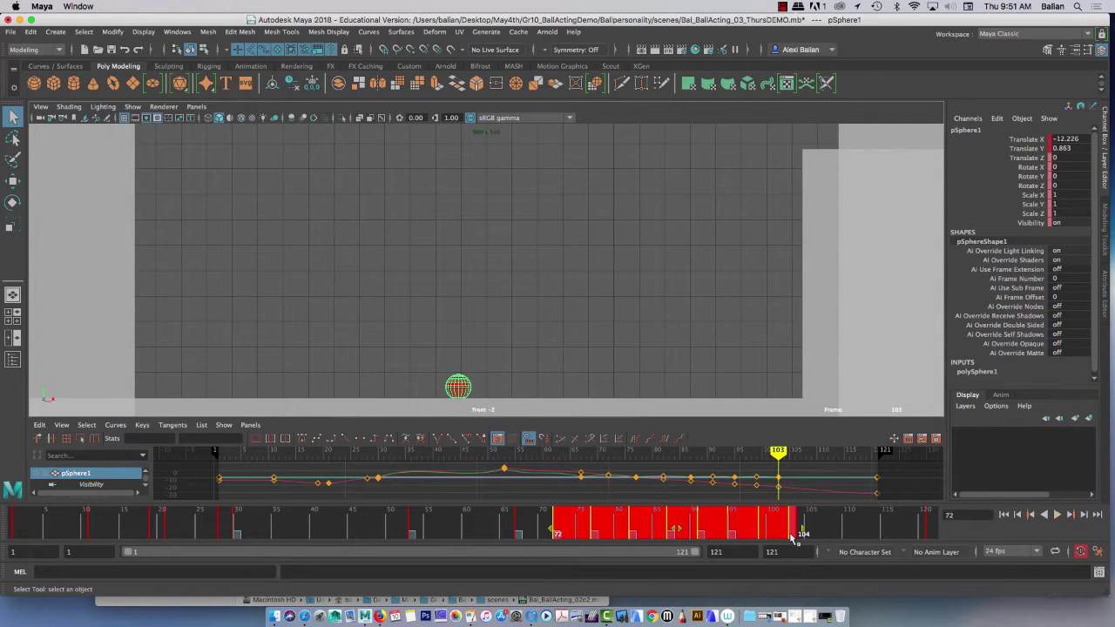
{"action": "left_click", "coordinate": [589, 522]}
{"action": "double_click", "coordinate": [558, 522]}
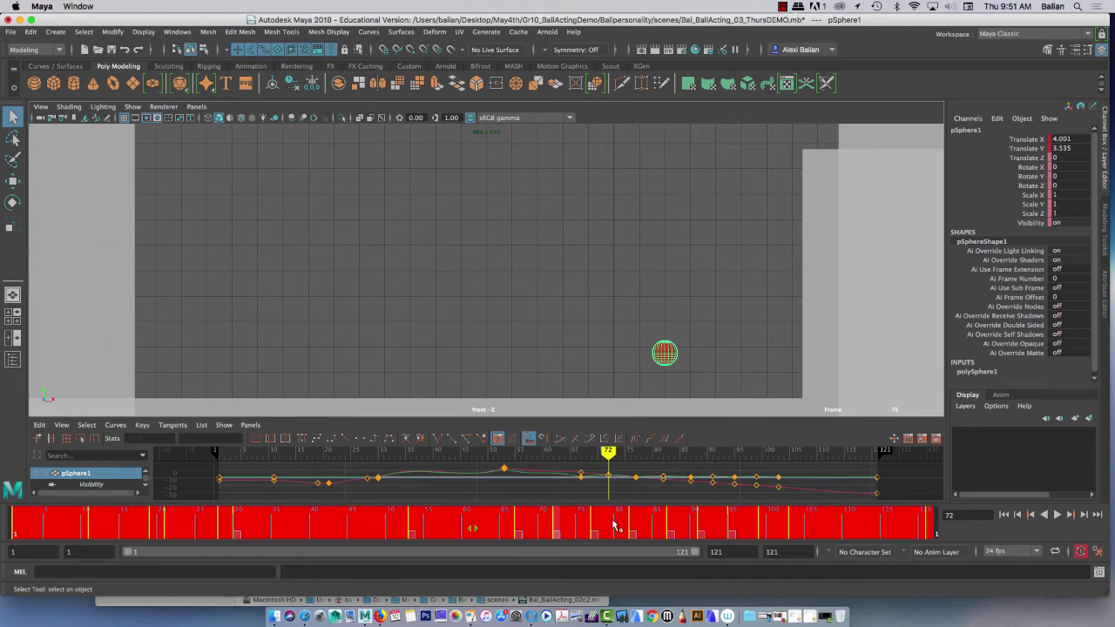
{"action": "left_click", "coordinate": [561, 526]}
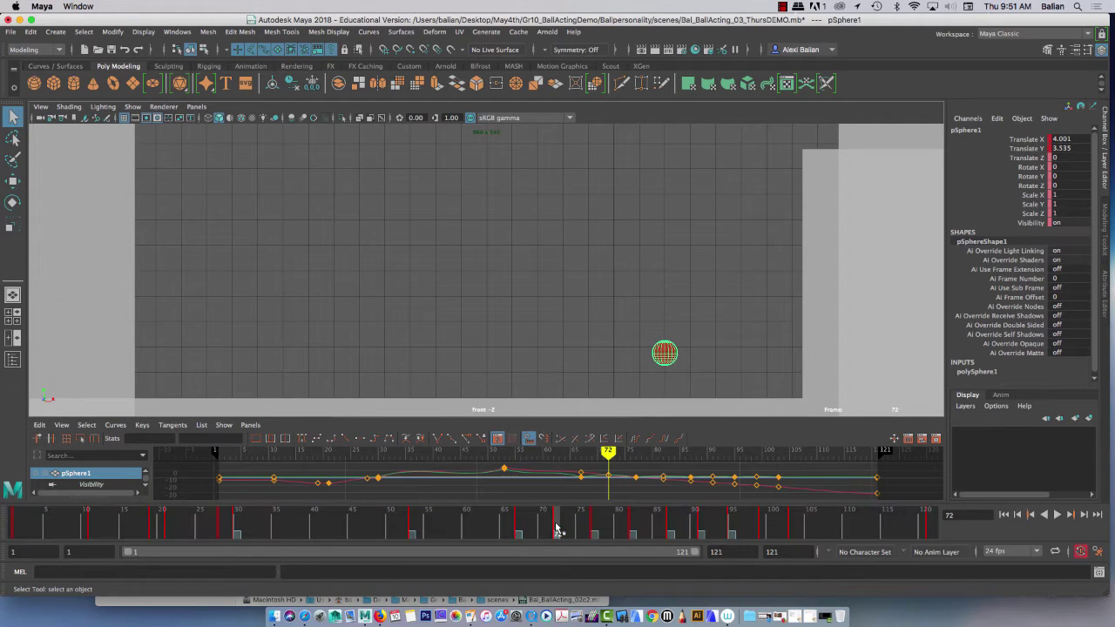
{"action": "left_click_drag", "start_coordinate": [561, 527], "coordinate": [802, 540], "text": "shift"}
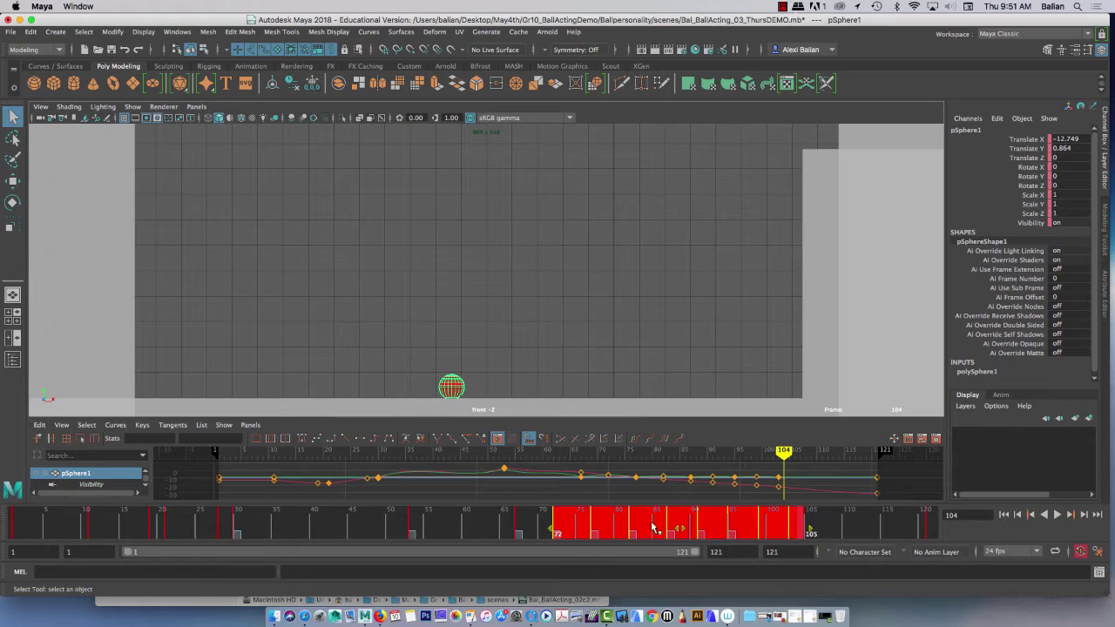
{"action": "left_click_drag", "start_coordinate": [675, 538], "coordinate": [772, 538]}
{"action": "left_click", "coordinate": [771, 533]}
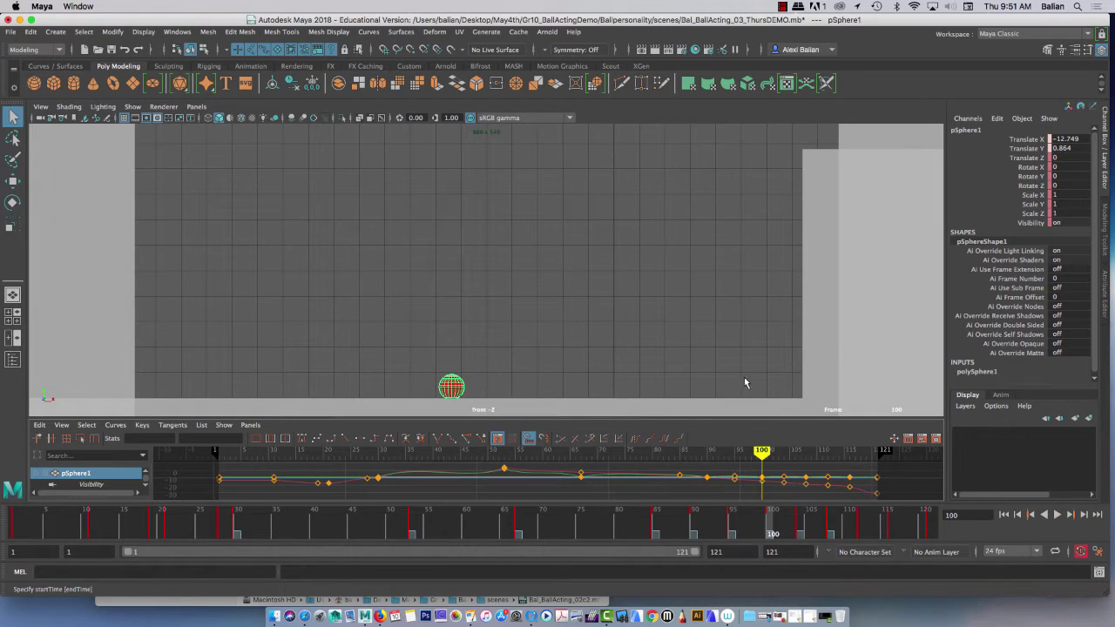
- Play the animation to check the retimed bounces, and step through the frames up to the key at frame 85
{"action": "left_click", "coordinate": [1057, 514]}
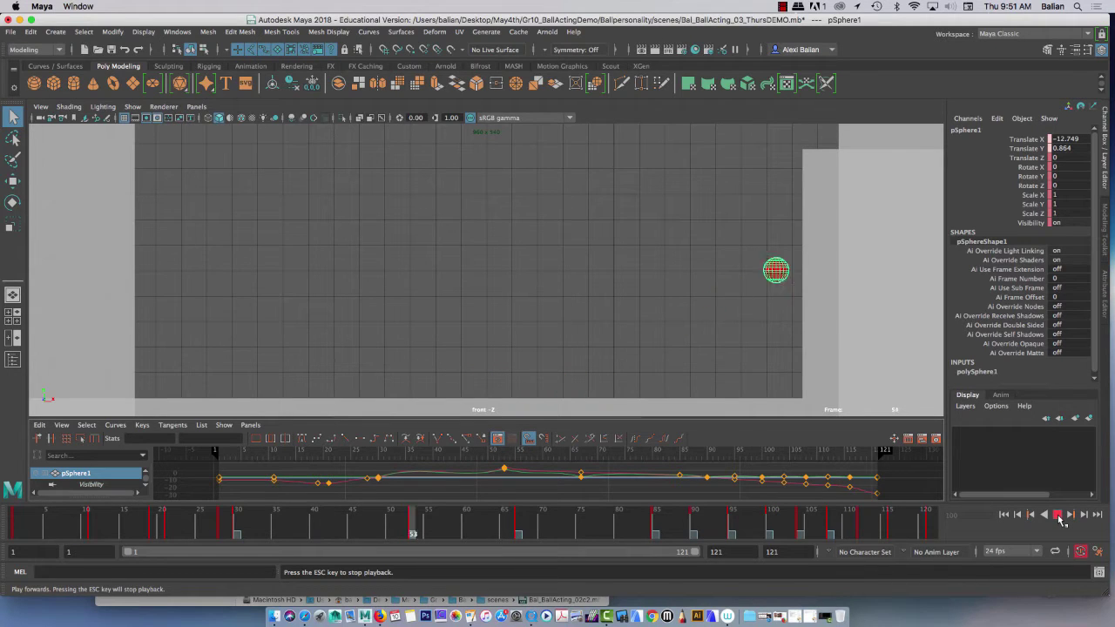
{"action": "left_click", "coordinate": [1057, 515]}
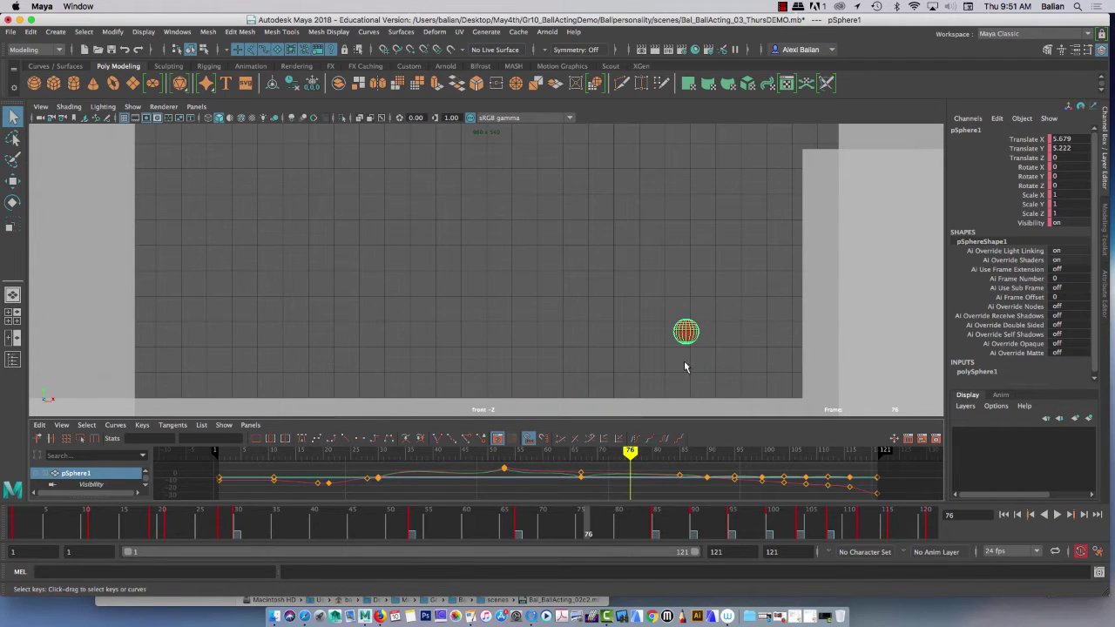
{"action": "left_click", "coordinate": [534, 520]}
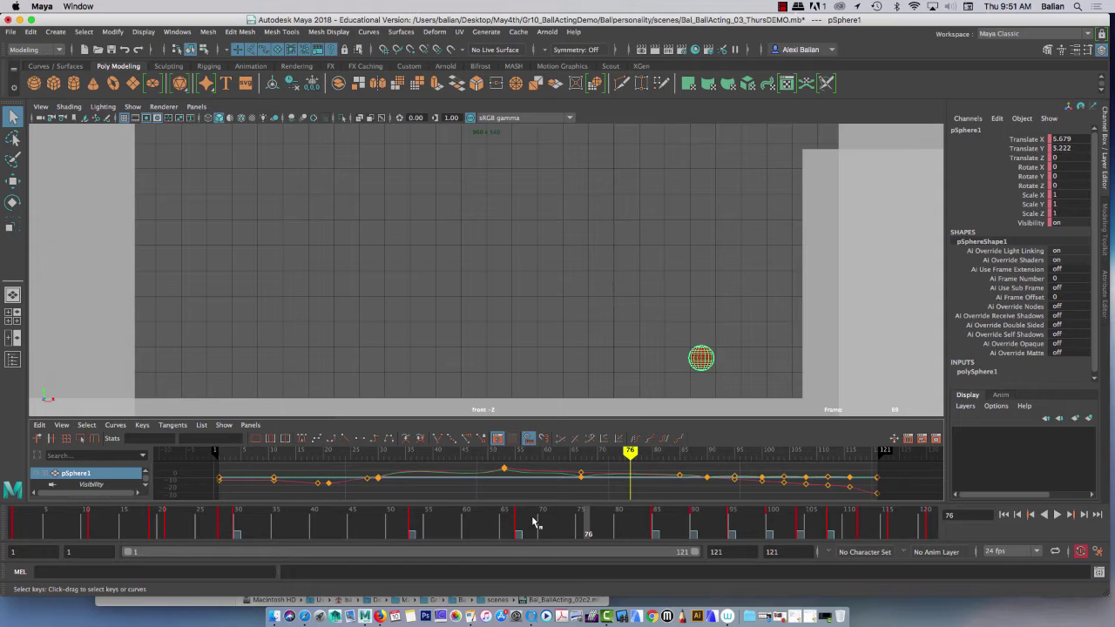
{"action": "left_click", "coordinate": [670, 529]}
{"action": "left_click", "coordinate": [655, 525]}
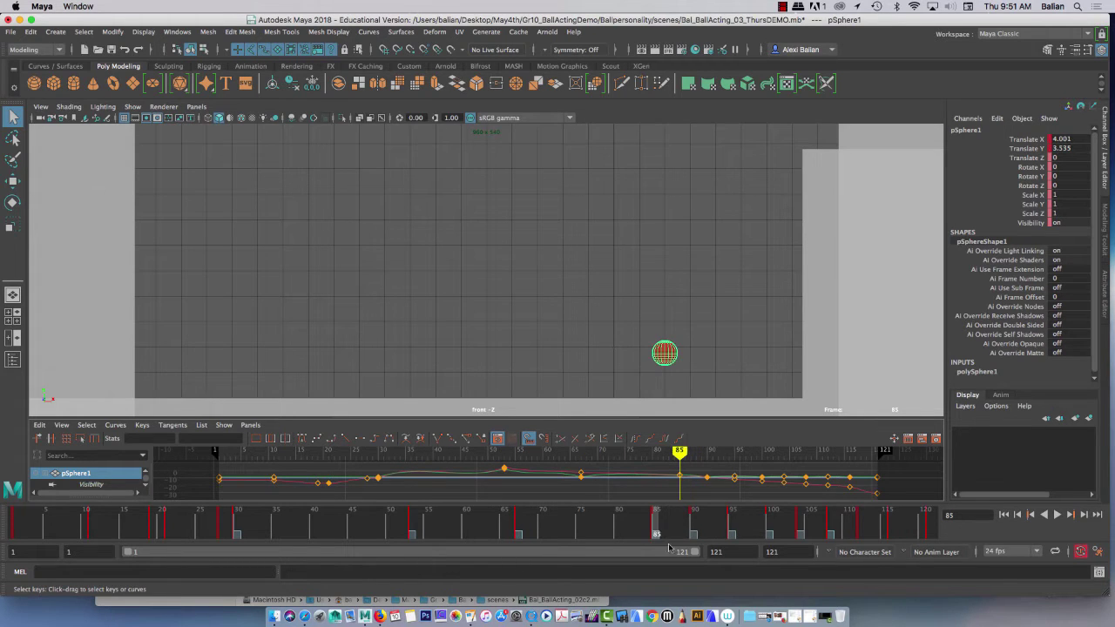
- Limit the playback range to frames 28 through 84
{"action": "left_click_drag", "start_coordinate": [694, 553], "coordinate": [518, 559]}
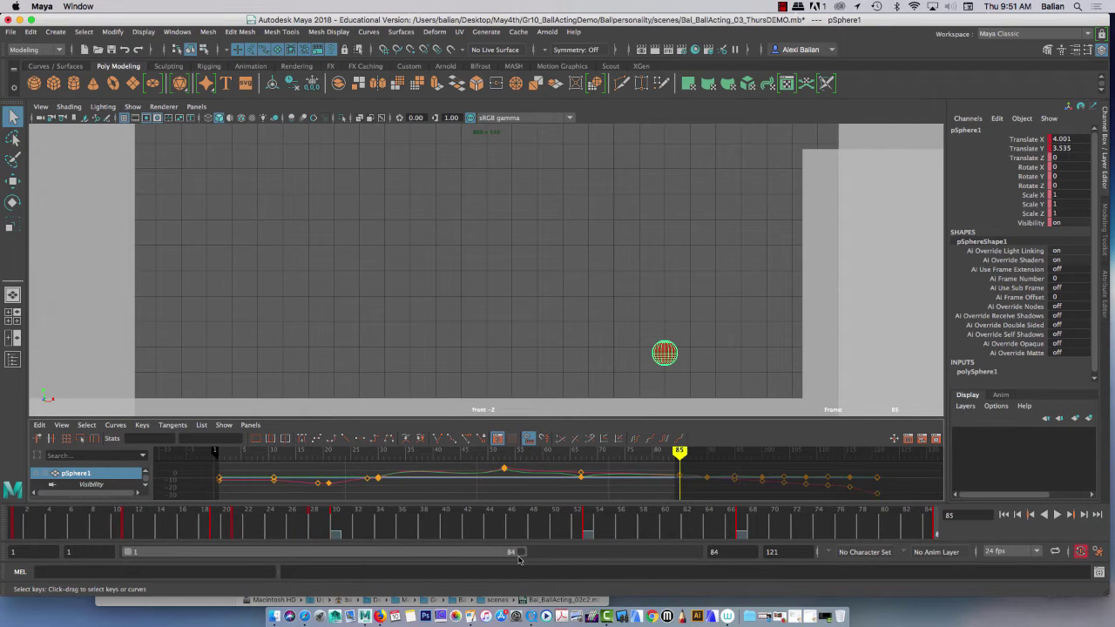
{"action": "left_click", "coordinate": [337, 527]}
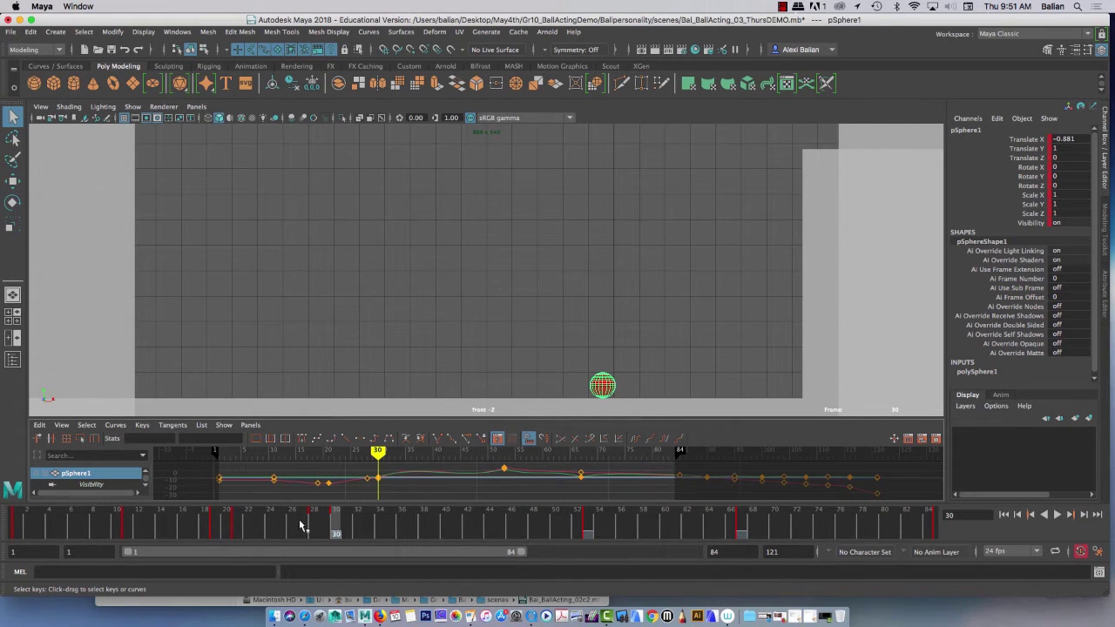
{"action": "left_click", "coordinate": [316, 526]}
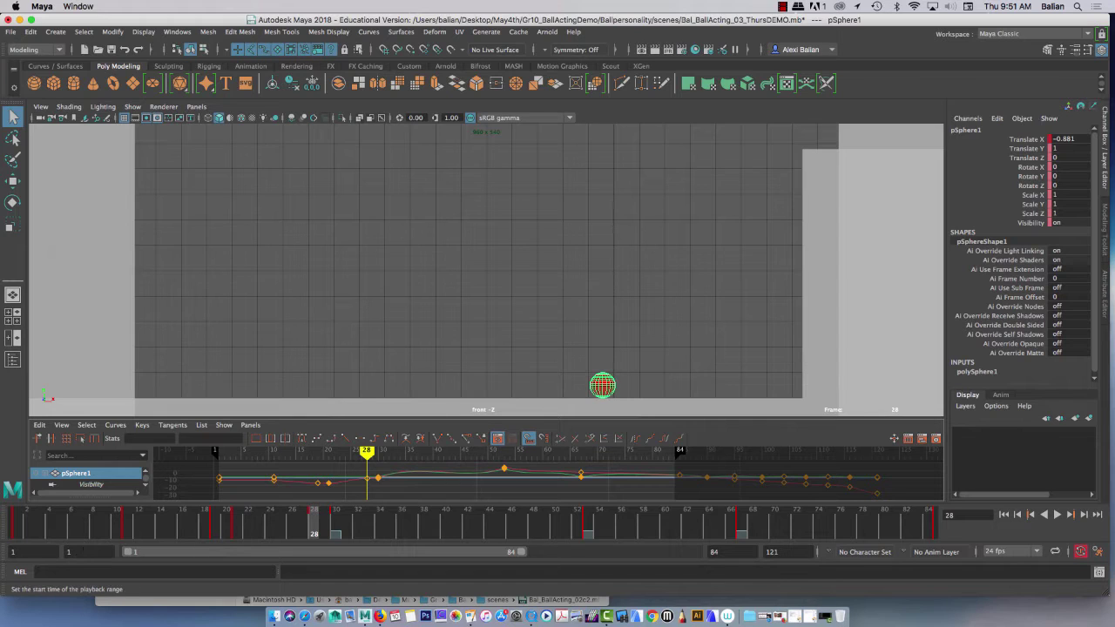
{"action": "left_click", "coordinate": [68, 551]}
{"action": "type", "text": "28"}
{"action": "key", "text": "Return"}
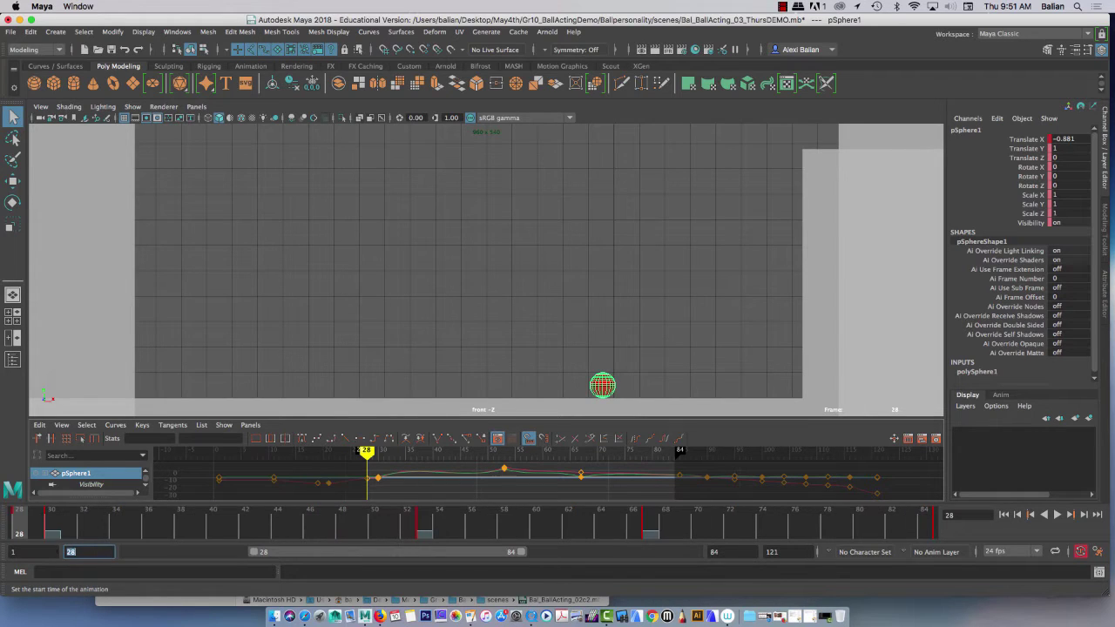
{"action": "mouse_move", "coordinate": [253, 552]}
{"action": "left_mouse_down"}
{"action": "mouse_move", "coordinate": [222, 556]}
{"action": "mouse_move", "coordinate": [252, 555]}
{"action": "left_mouse_up"}
- Deselect the ball and review its motion over the shortened range by scrubbing and playing it back
{"action": "left_click", "coordinate": [99, 521]}
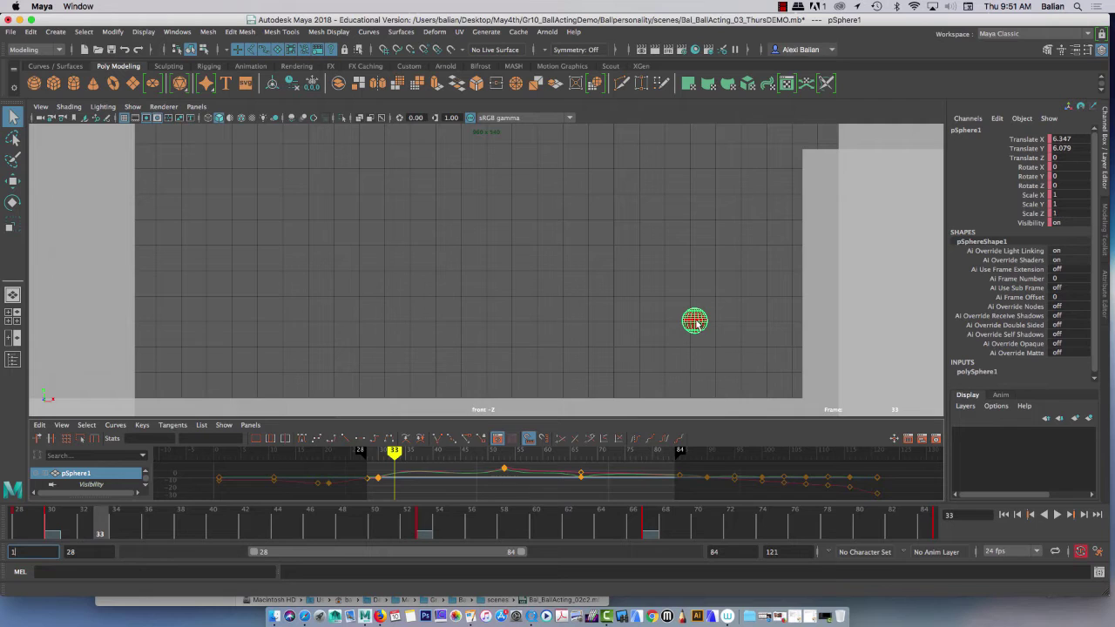
{"action": "key", "text": "w"}
{"action": "left_click", "coordinate": [616, 299]}
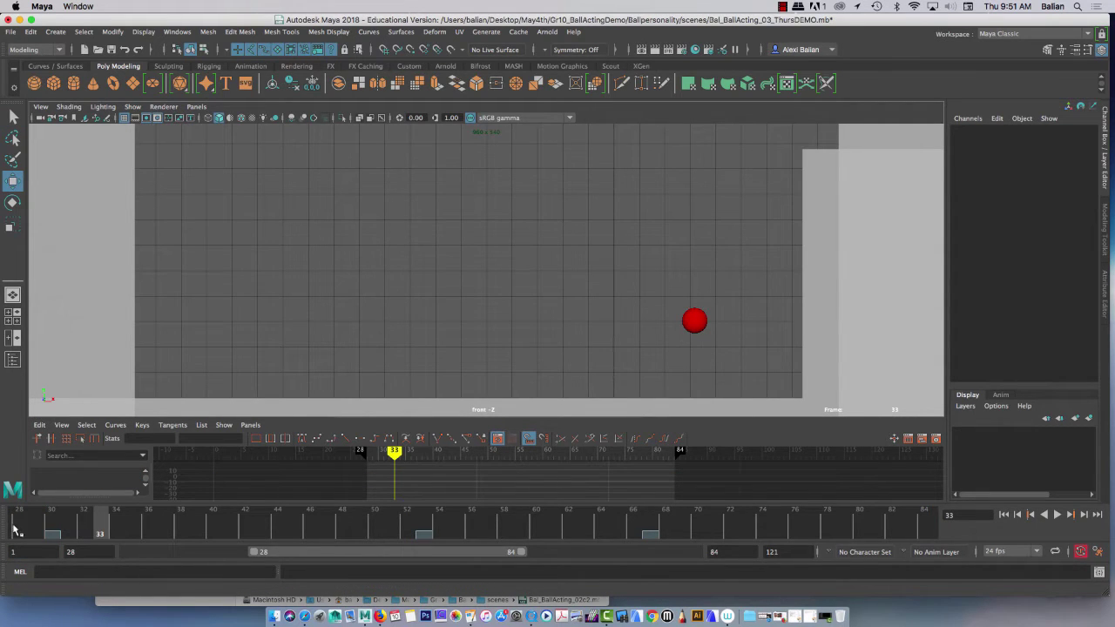
{"action": "left_click_drag", "start_coordinate": [15, 529], "coordinate": [990, 538]}
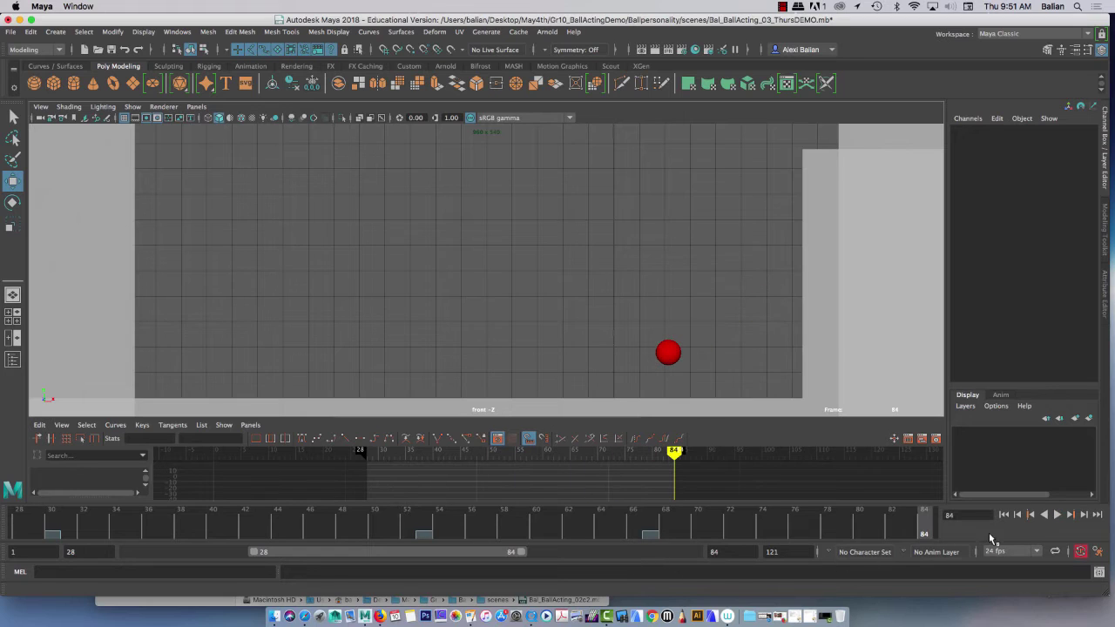
{"action": "left_click", "coordinate": [1055, 515]}
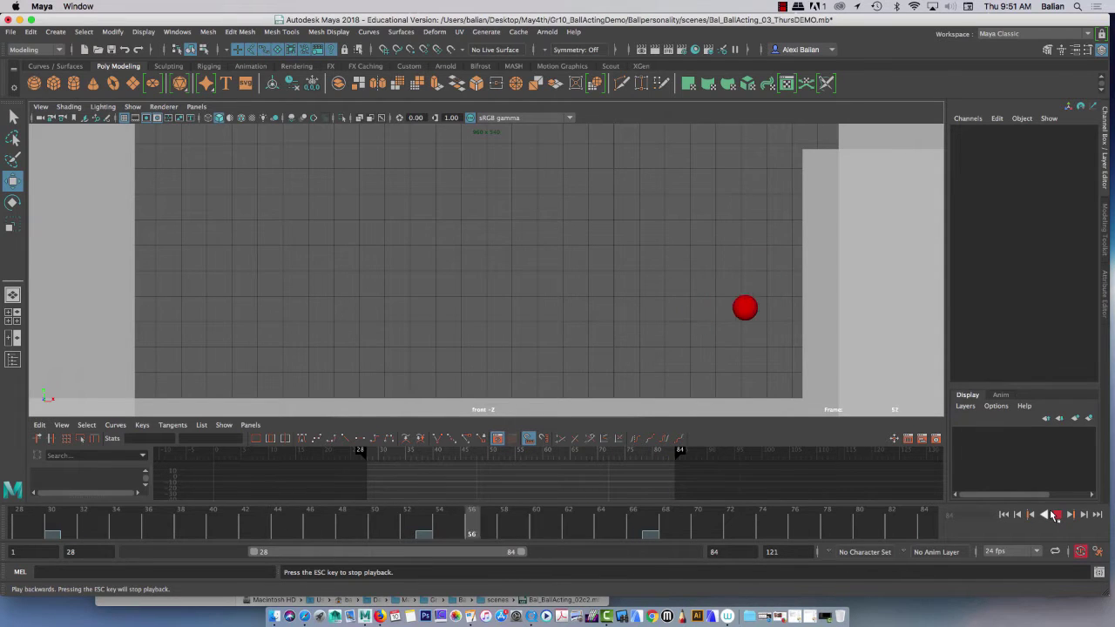
{"action": "key", "text": "Escape"}
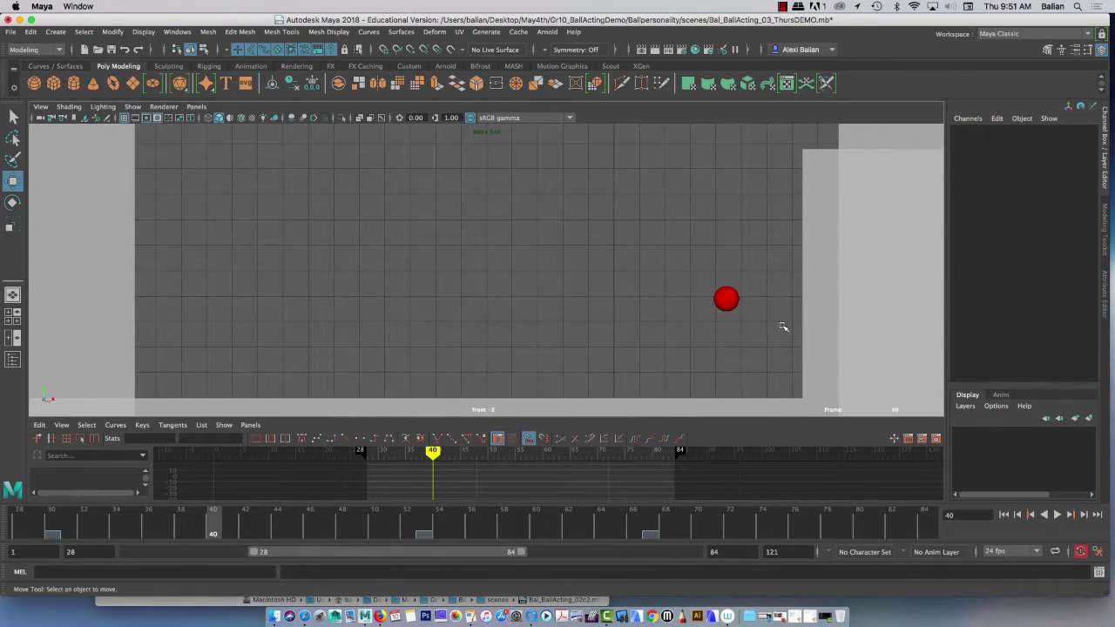
- Select the ball, enlarge the Graph Editor and isolate its Translate X curve, checking the motion in playback
{"action": "left_click", "coordinate": [726, 300]}
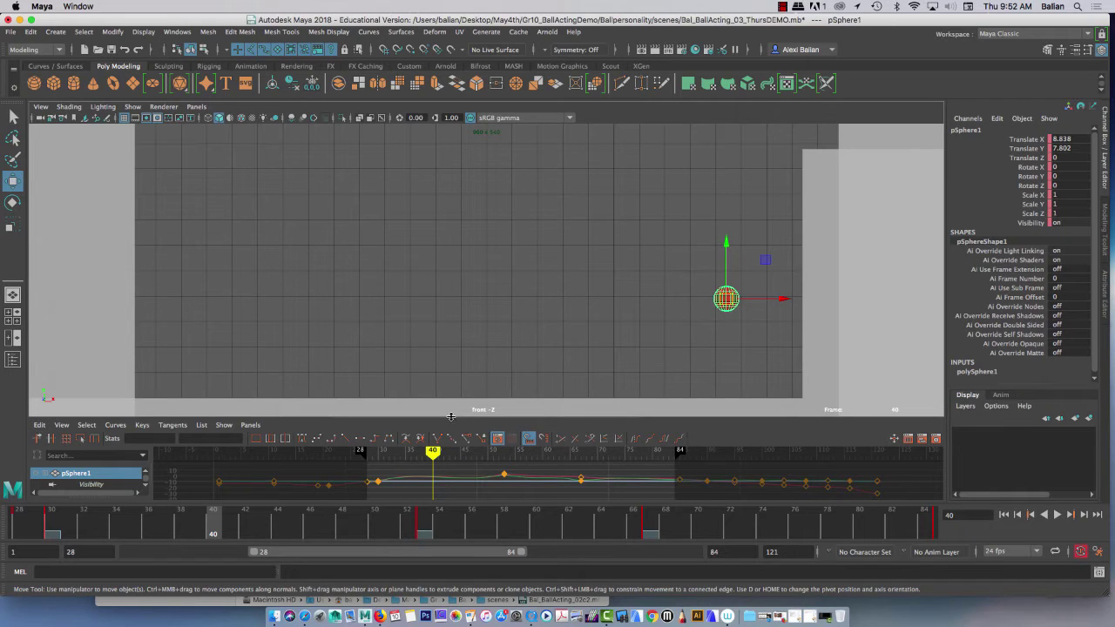
{"action": "left_click_drag", "start_coordinate": [451, 417], "coordinate": [446, 345]}
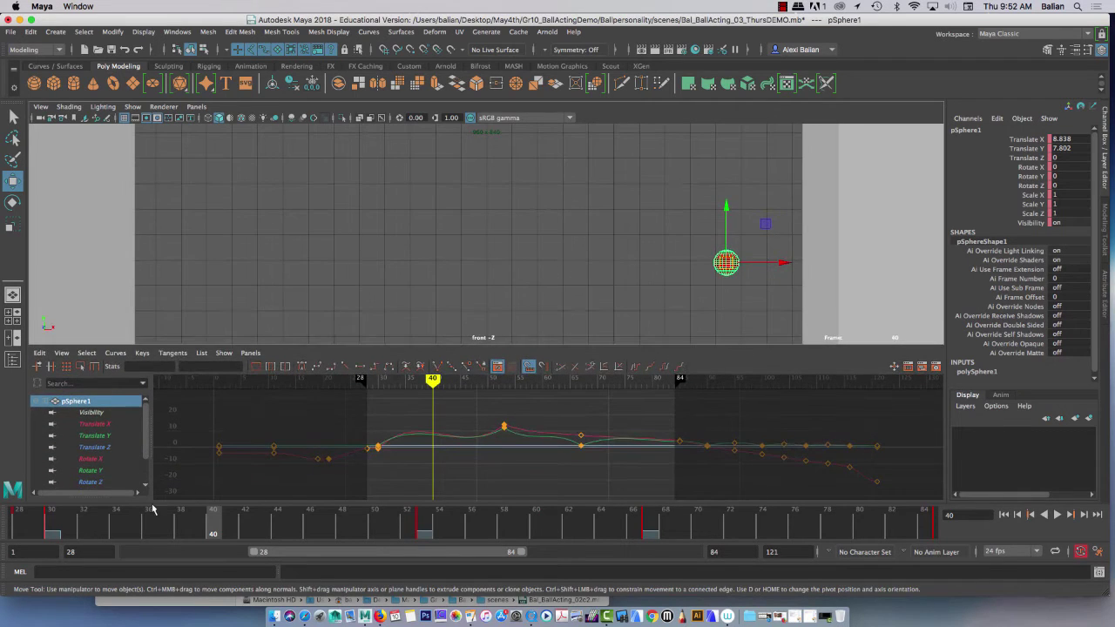
{"action": "left_click", "coordinate": [94, 424]}
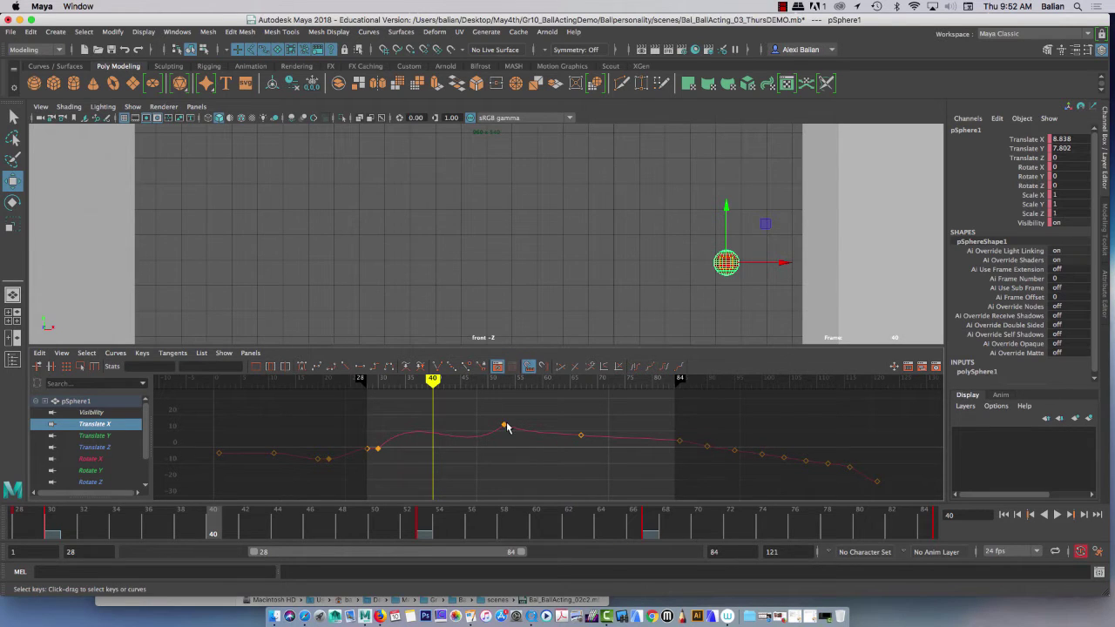
{"action": "left_click", "coordinate": [1057, 515]}
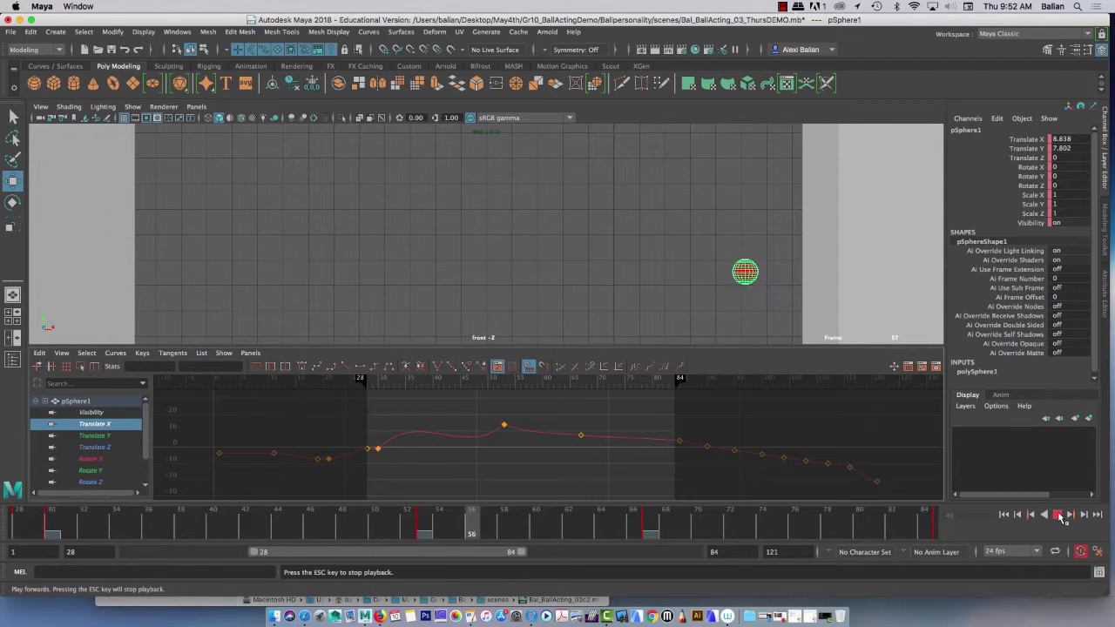
{"action": "left_click", "coordinate": [1059, 516]}
- Isolate the ball's Translate Y curve and lower the outgoing tangent handle of its key at frame 30
{"action": "left_click", "coordinate": [96, 438]}
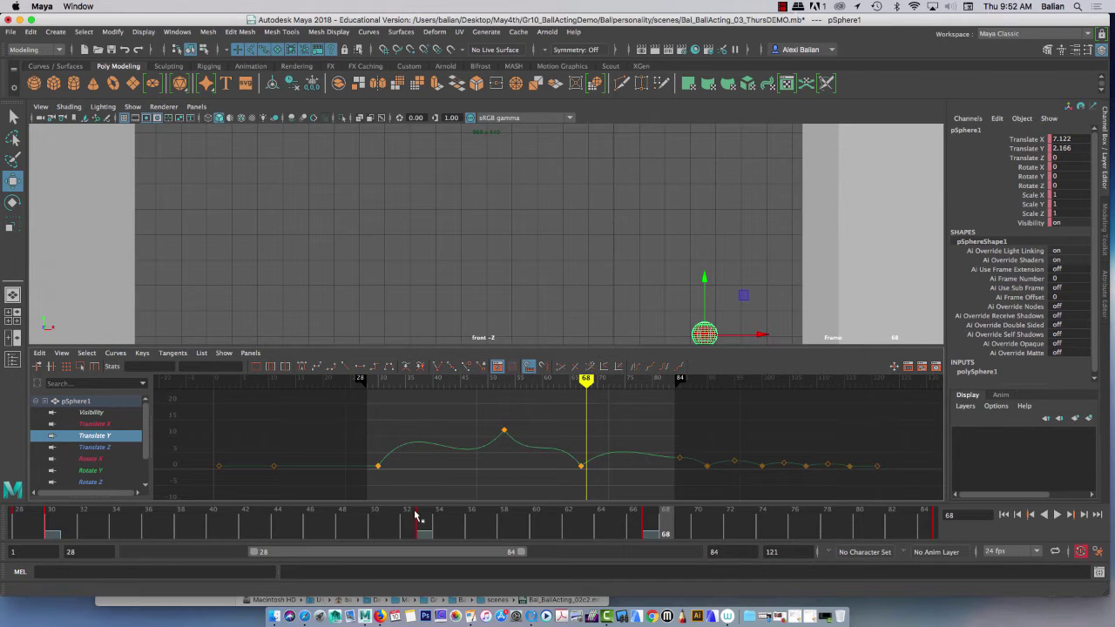
{"action": "mouse_move", "coordinate": [183, 535]}
{"action": "left_mouse_down"}
{"action": "mouse_move", "coordinate": [69, 524]}
{"action": "mouse_move", "coordinate": [422, 520]}
{"action": "left_mouse_up"}
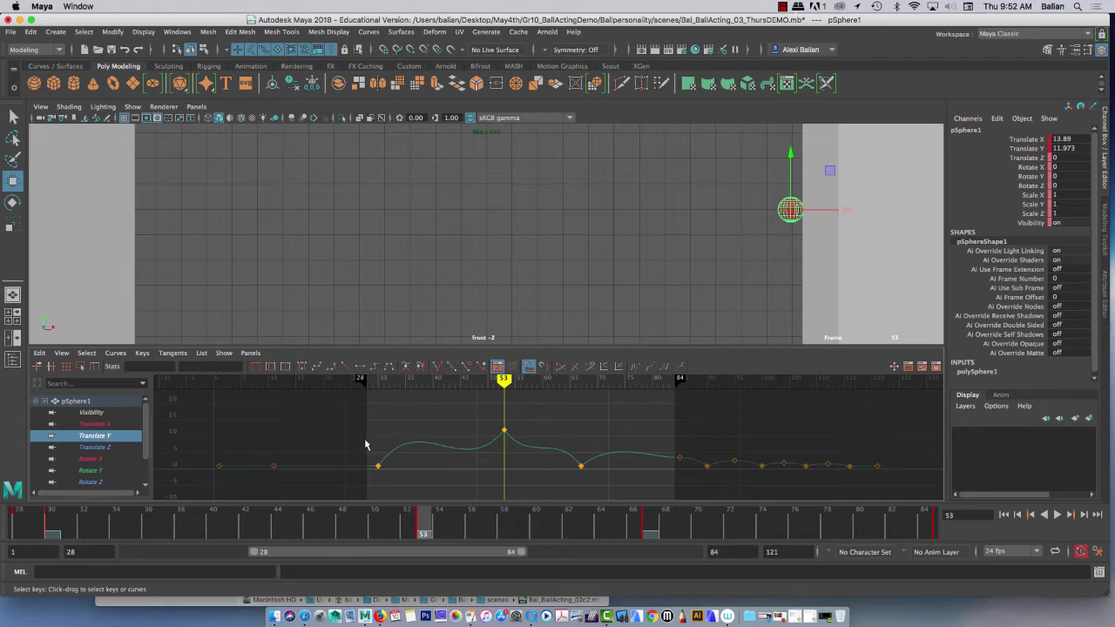
{"action": "left_click", "coordinate": [378, 466]}
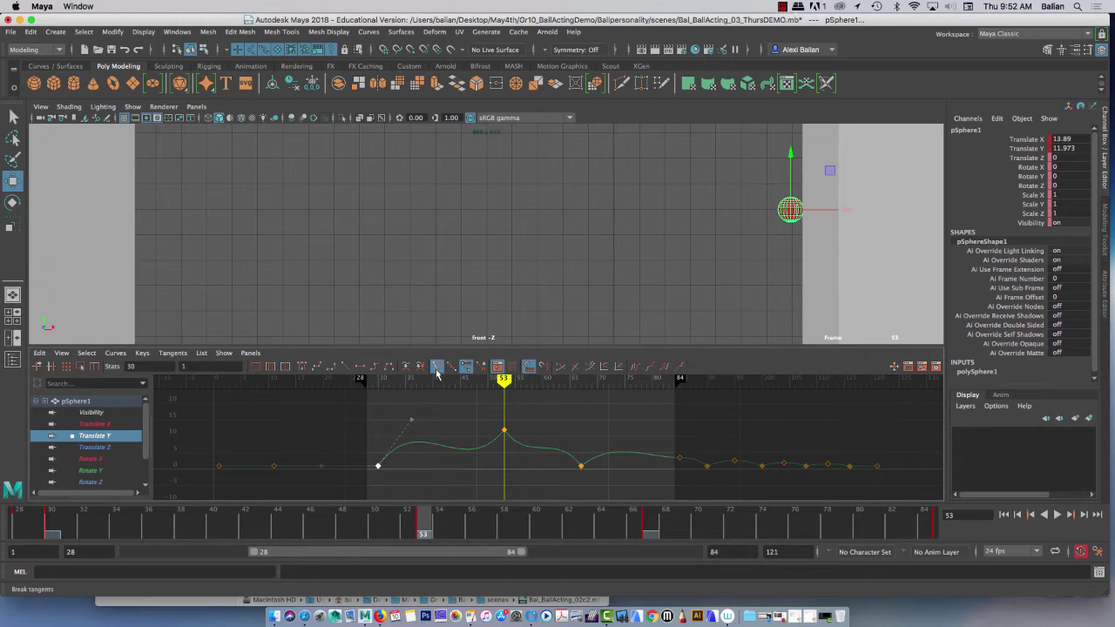
{"action": "left_click_drag", "start_coordinate": [395, 399], "coordinate": [473, 459]}
{"action": "middle_click_drag", "start_coordinate": [433, 421], "coordinate": [443, 438]}
{"action": "scroll", "coordinate": [480, 438], "scroll_direction": "down", "scroll_amount": 3}
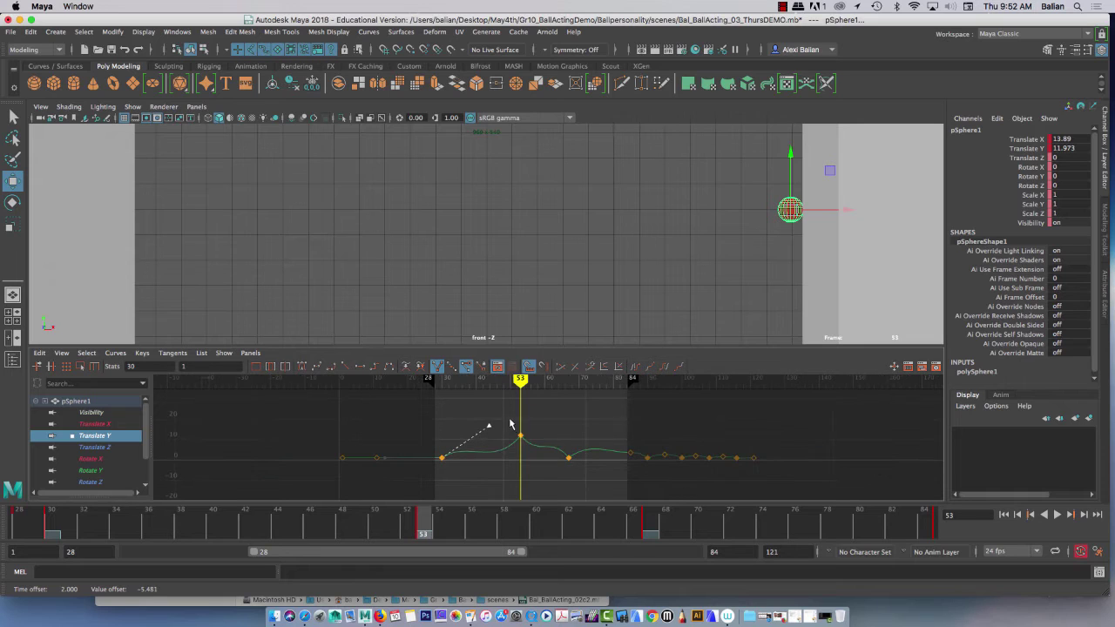
- Raise the incoming tangent handle of the Translate Y key at frame 53 to smooth the rise into the peak
{"action": "left_click", "coordinate": [520, 433]}
{"action": "key", "text": "f"}
{"action": "left_click_drag", "start_coordinate": [423, 461], "coordinate": [445, 480]}
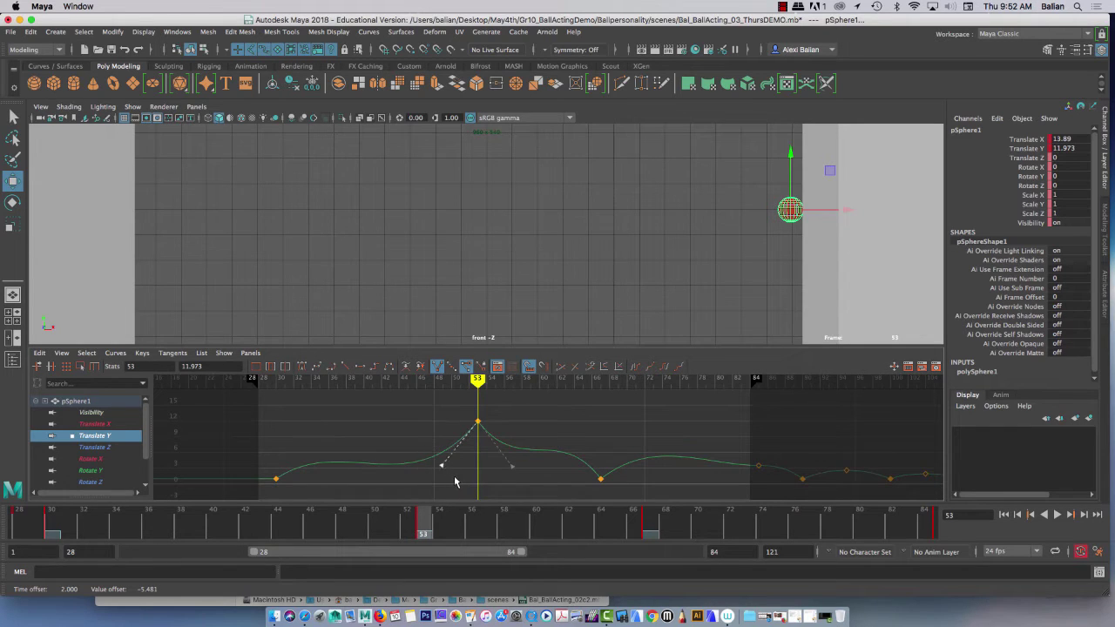
{"action": "middle_click_drag", "start_coordinate": [456, 484], "coordinate": [424, 444]}
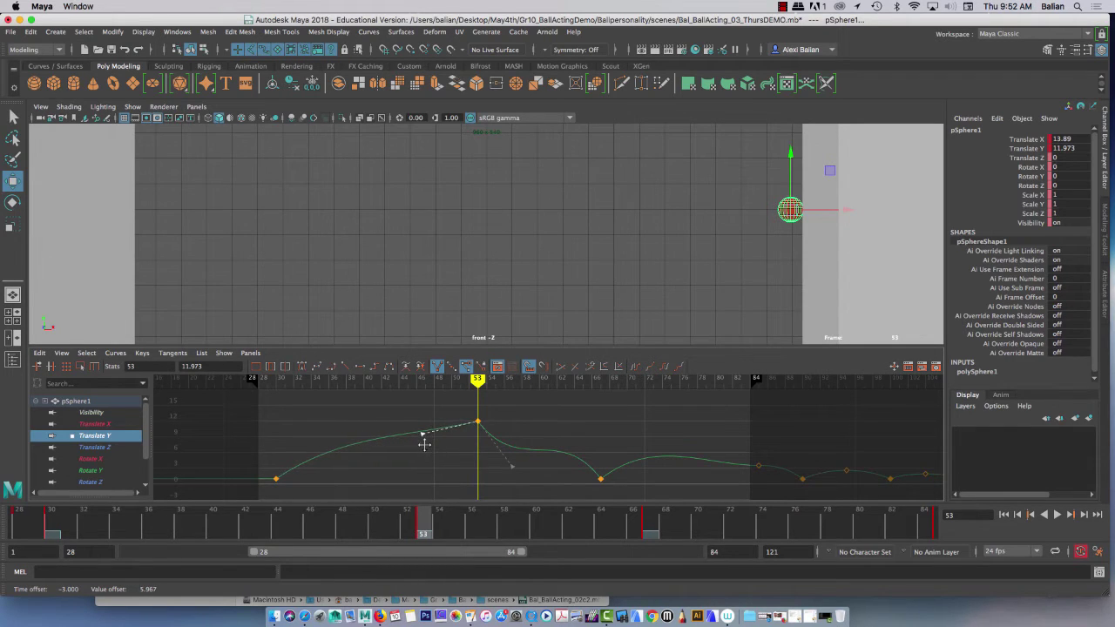
- Lower the outgoing tangent handle of the Translate Y key at frame 30 to straighten the rise toward the peak
{"action": "left_click", "coordinate": [275, 478]}
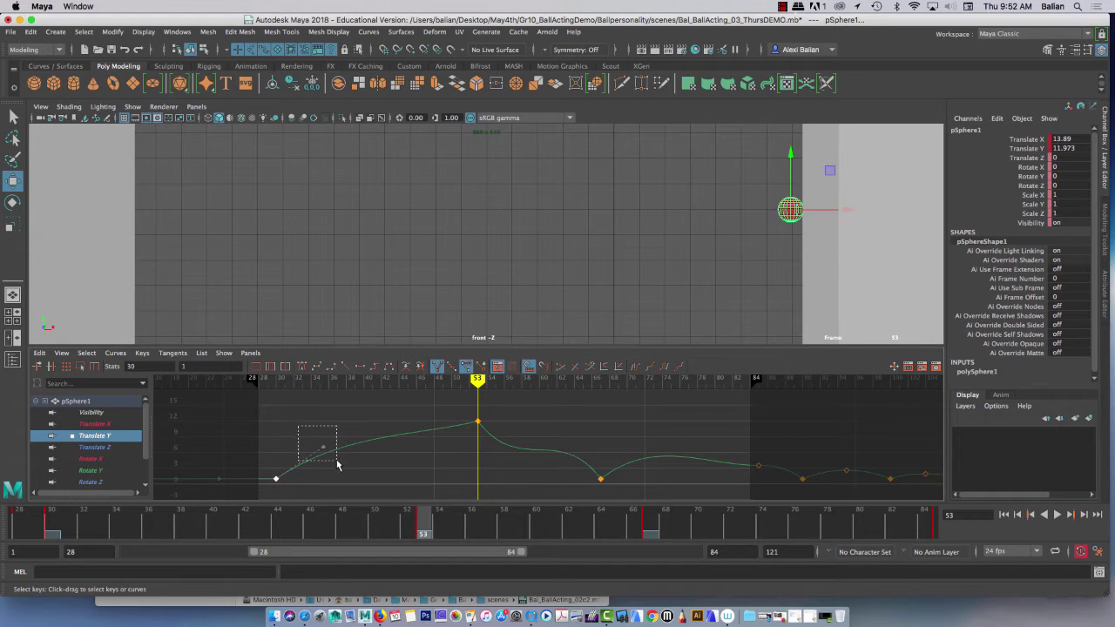
{"action": "left_click_drag", "start_coordinate": [338, 465], "coordinate": [337, 465]}
{"action": "mouse_move", "coordinate": [338, 465]}
{"action": "middle_mouse_down"}
{"action": "mouse_move", "coordinate": [326, 453]}
{"action": "mouse_move", "coordinate": [357, 471]}
{"action": "middle_mouse_up"}
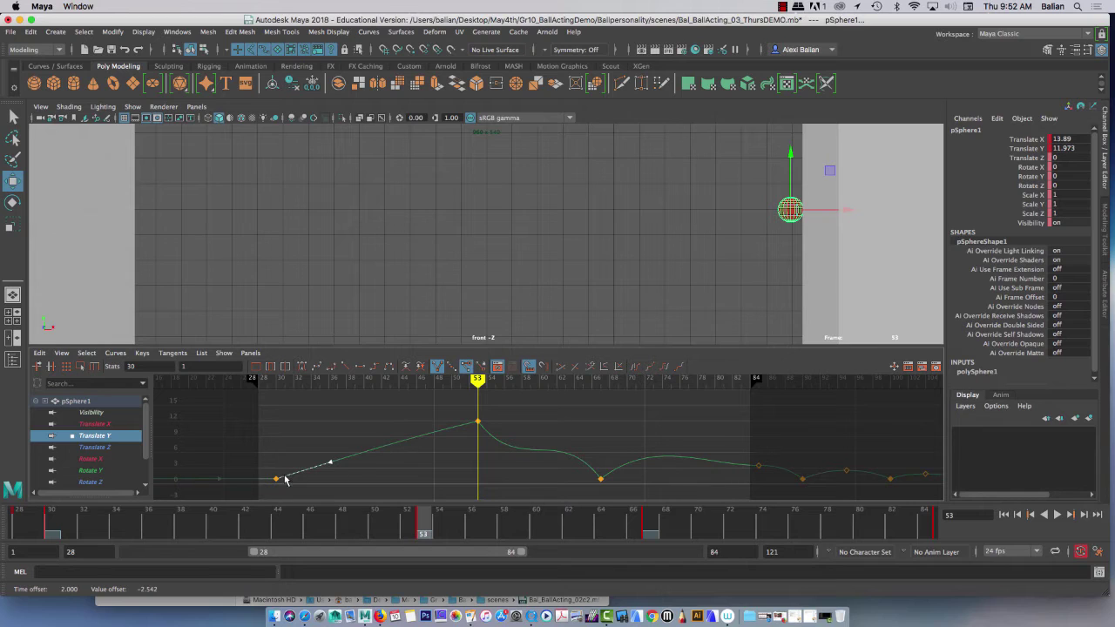
- Raise the outgoing tangent handle of the Translate Y key at frame 53 to fill out the start of the fall
{"action": "left_click_drag", "start_coordinate": [510, 408], "coordinate": [464, 433]}
{"action": "left_click_drag", "start_coordinate": [555, 421], "coordinate": [499, 488]}
{"action": "middle_click_drag", "start_coordinate": [508, 475], "coordinate": [523, 461]}
- Lower the incoming tangent handle of the Translate Y key at frame 67 and slightly raise frame 53's outgoing handle for a smooth fall
{"action": "left_click", "coordinate": [600, 478]}
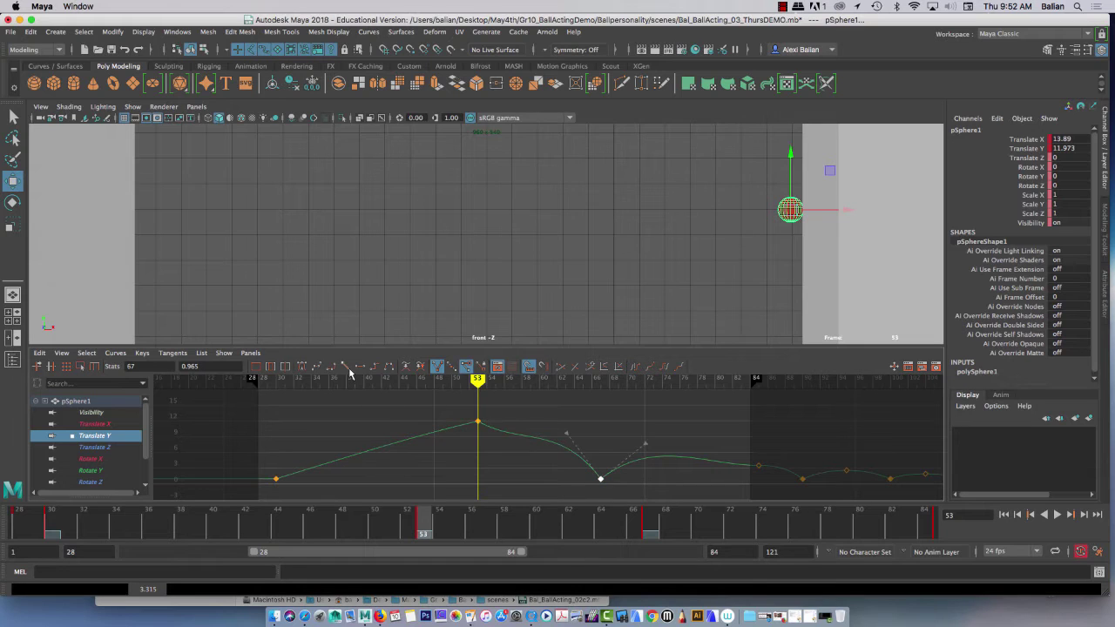
{"action": "left_click_drag", "start_coordinate": [604, 423], "coordinate": [545, 446]}
{"action": "left_click_drag", "start_coordinate": [489, 418], "coordinate": [444, 449]}
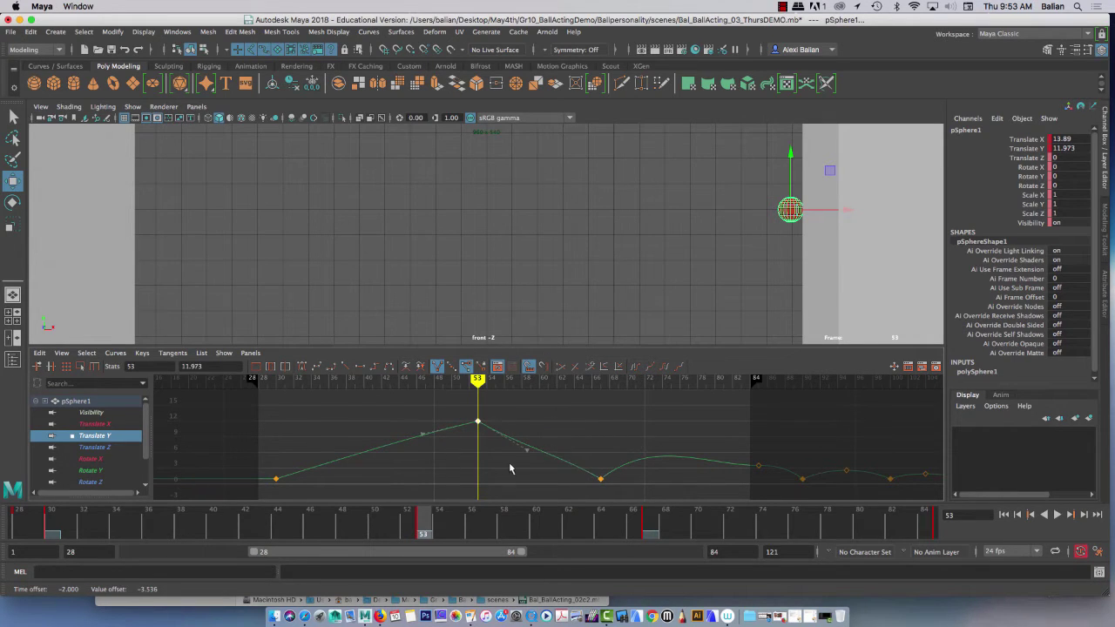
{"action": "left_click_drag", "start_coordinate": [511, 463], "coordinate": [566, 429]}
{"action": "middle_click_drag", "start_coordinate": [537, 457], "coordinate": [546, 451]}
- Lower the outgoing tangent handle of the Translate Y key at frame 67 to soften the following bounce, and select the key at frame 85
{"action": "left_click_drag", "start_coordinate": [587, 468], "coordinate": [615, 487]}
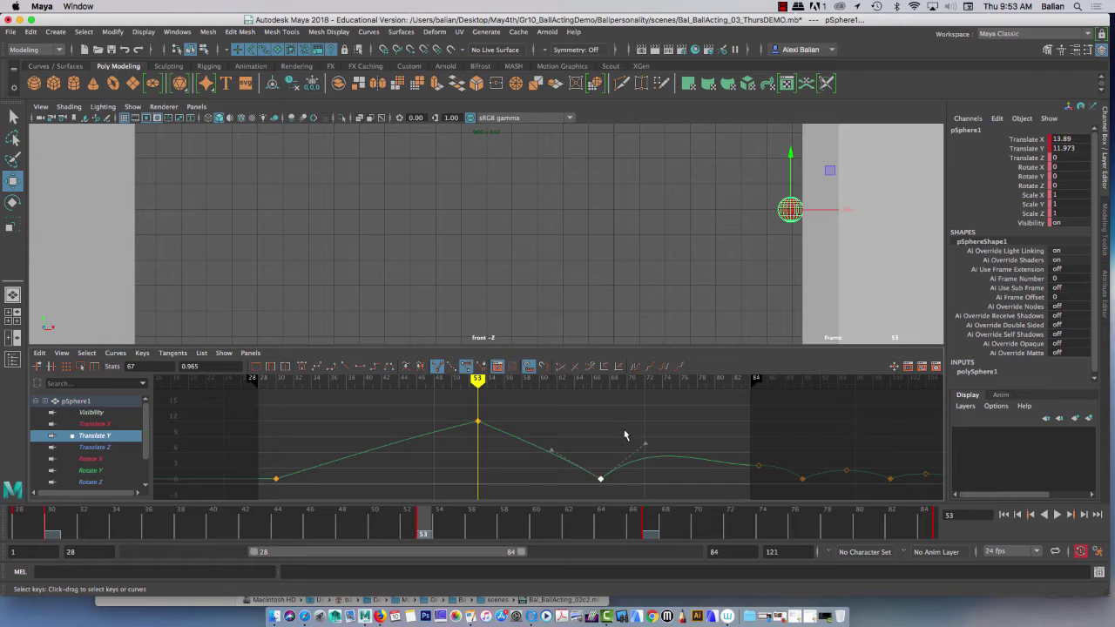
{"action": "left_click_drag", "start_coordinate": [624, 435], "coordinate": [663, 473]}
{"action": "middle_click_drag", "start_coordinate": [663, 473], "coordinate": [679, 479]}
{"action": "left_click_drag", "start_coordinate": [744, 442], "coordinate": [782, 481]}
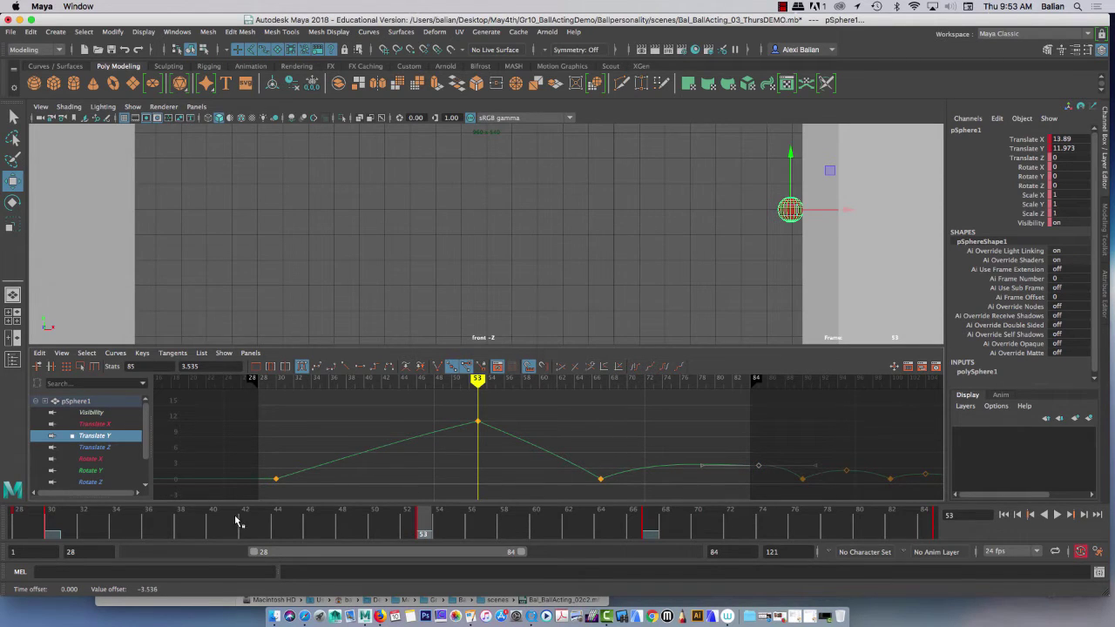
- Play the animation from the start of the range with an enlarged viewport to check the reshaped bounce
{"action": "left_click_drag", "start_coordinate": [251, 526], "coordinate": [4, 529]}
{"action": "left_click", "coordinate": [1056, 513]}
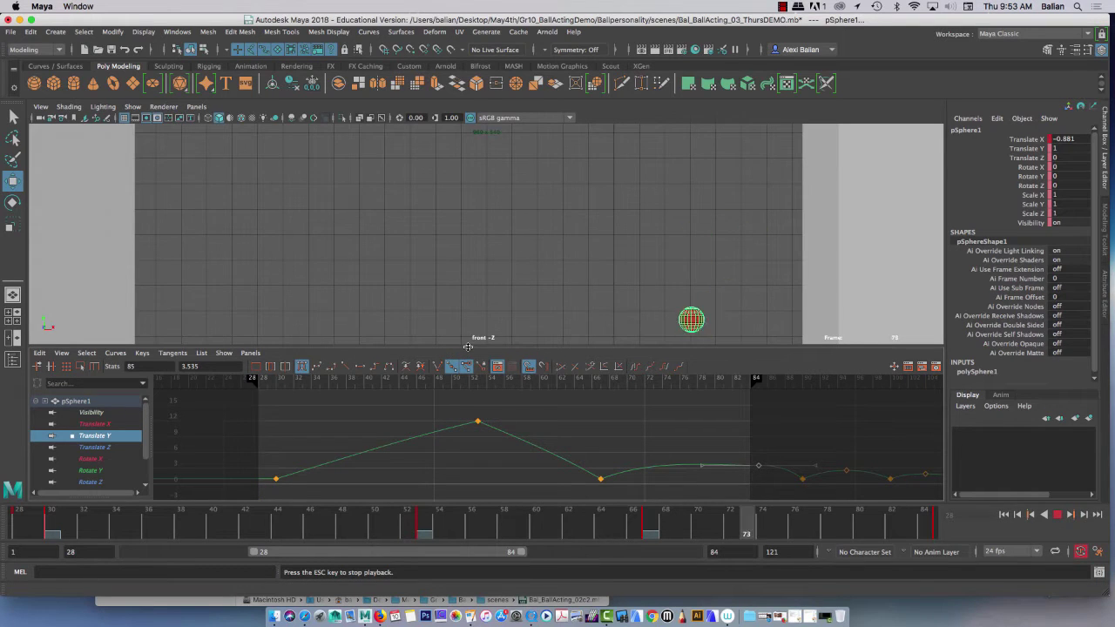
{"action": "left_click_drag", "start_coordinate": [465, 343], "coordinate": [465, 391]}
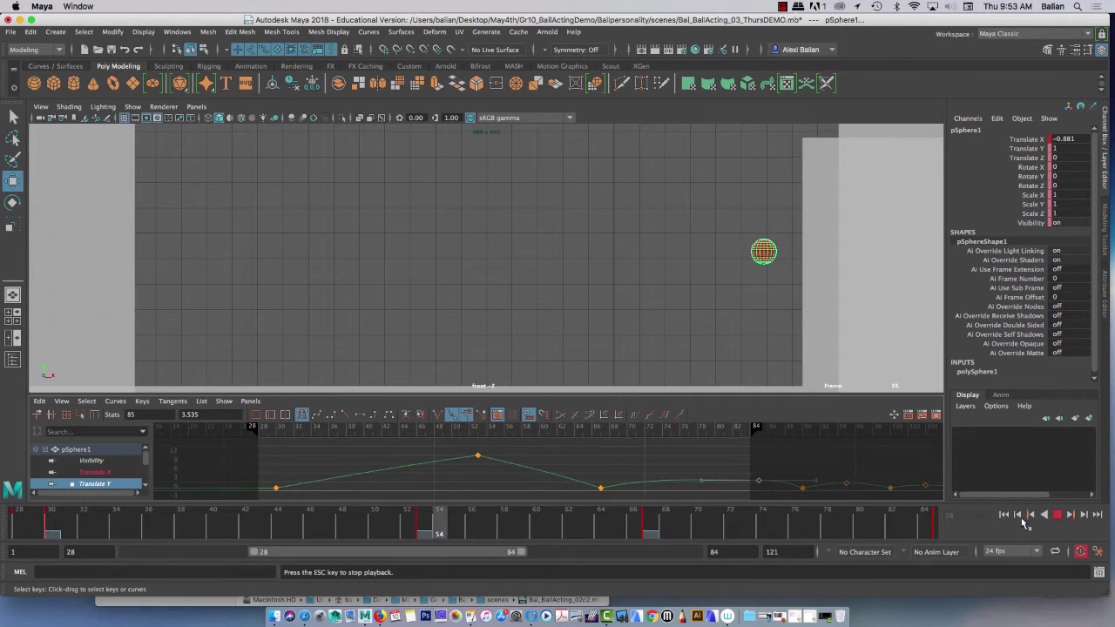
{"action": "key", "text": "Escape"}
- Set the end of the playback range to frame 67 and play back the shortened range
{"action": "left_click", "coordinate": [646, 520]}
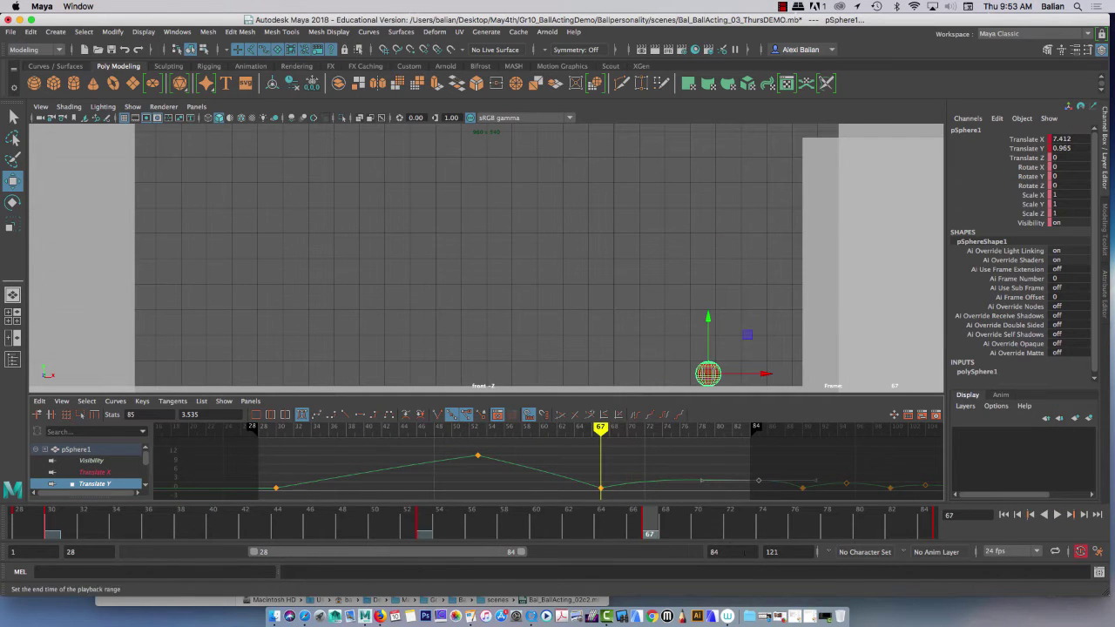
{"action": "left_click_drag", "start_coordinate": [728, 552], "coordinate": [623, 554]}
{"action": "type", "text": "67"}
{"action": "key", "text": "Return"}
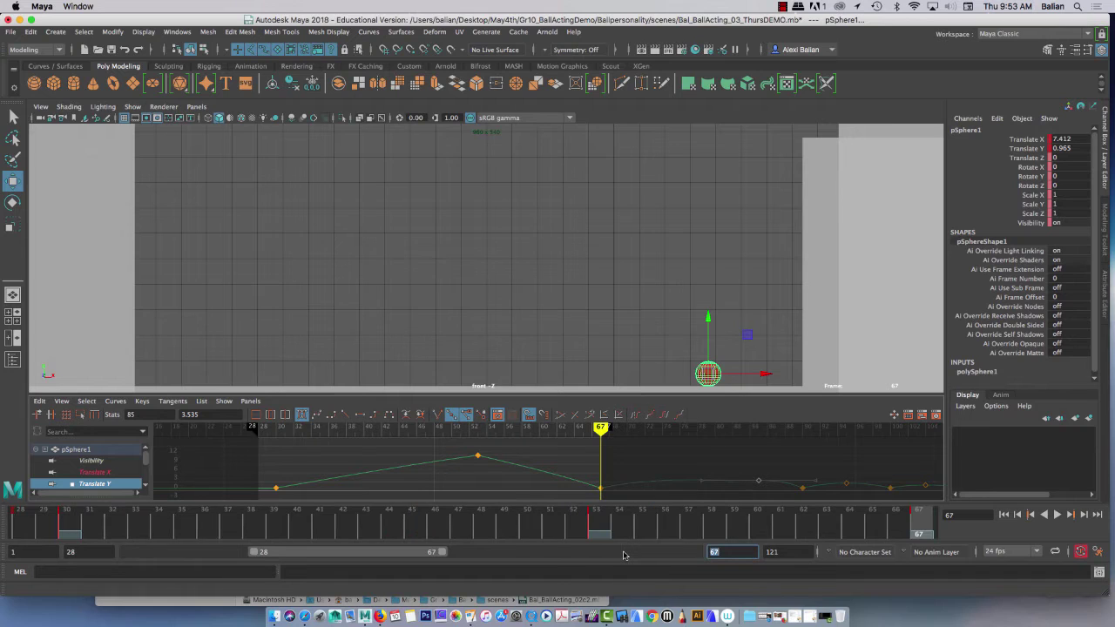
{"action": "key", "text": "alt+v"}
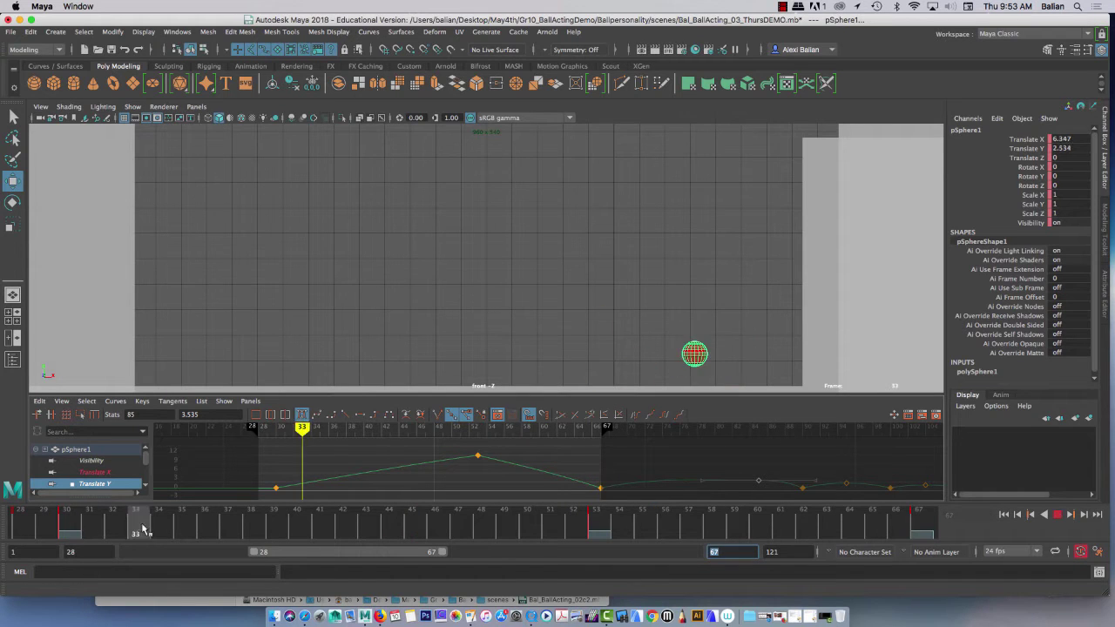
{"action": "key", "text": "alt+v"}
- Isolate the ball's Translate X curve and raise the incoming tangent handle of its key at frame 53
{"action": "left_click", "coordinate": [92, 473]}
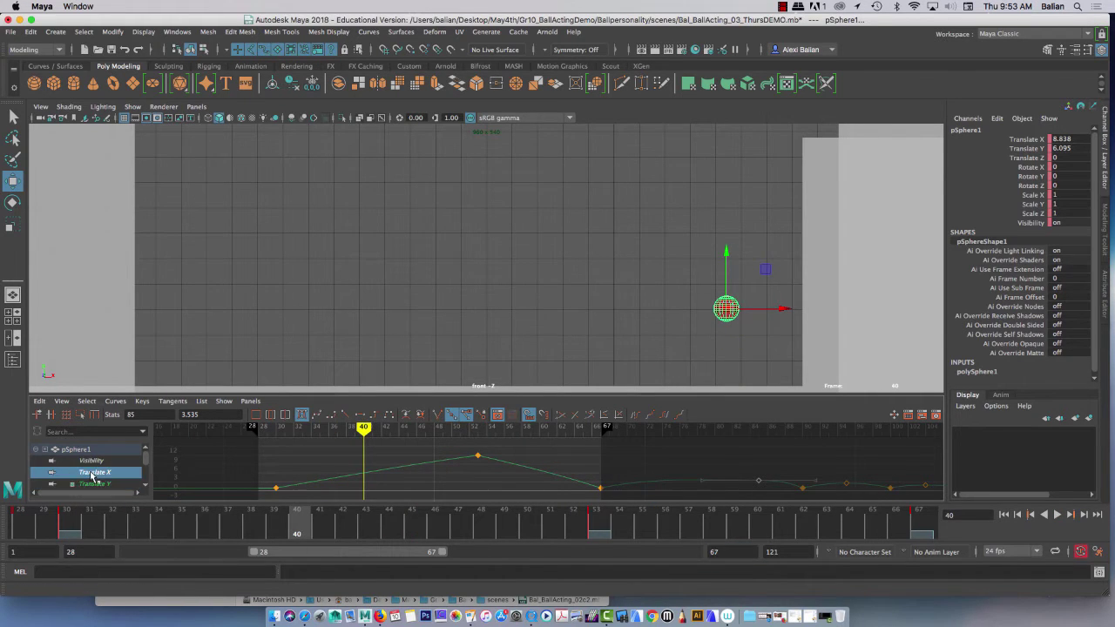
{"action": "left_click_drag", "start_coordinate": [411, 393], "coordinate": [409, 371]}
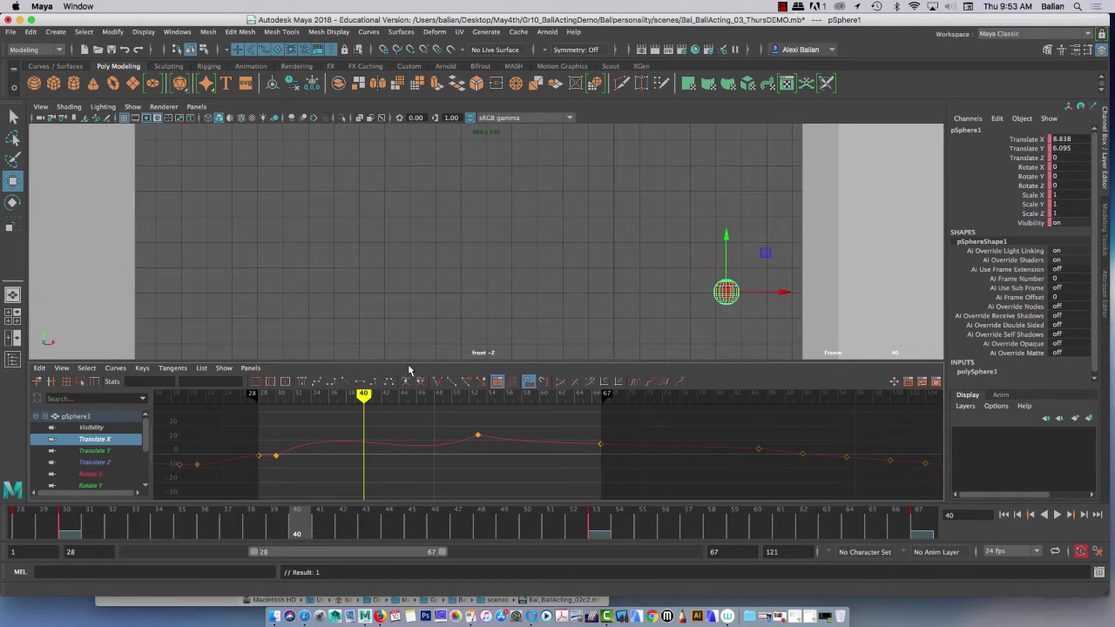
{"action": "left_click_drag", "start_coordinate": [264, 434], "coordinate": [299, 476]}
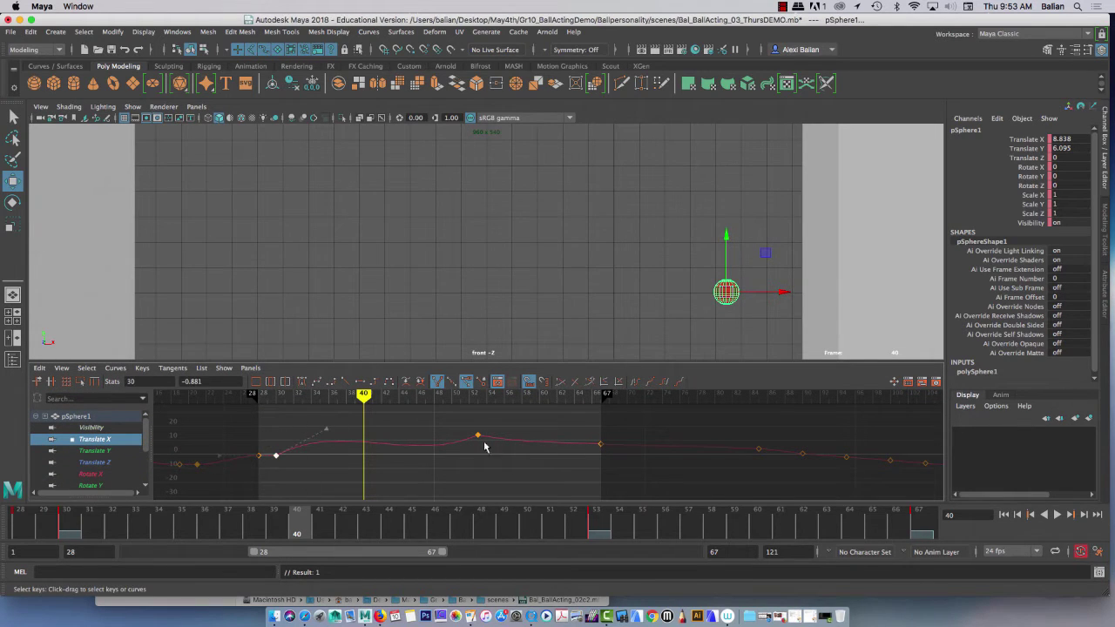
{"action": "left_click_drag", "start_coordinate": [464, 428], "coordinate": [425, 480]}
{"action": "middle_click_drag", "start_coordinate": [421, 479], "coordinate": [419, 458]}
- Lower the outgoing tangent handle of the Translate X key at frame 30 so the curve rises almost straight to frame 53
{"action": "left_click_drag", "start_coordinate": [269, 434], "coordinate": [294, 473]}
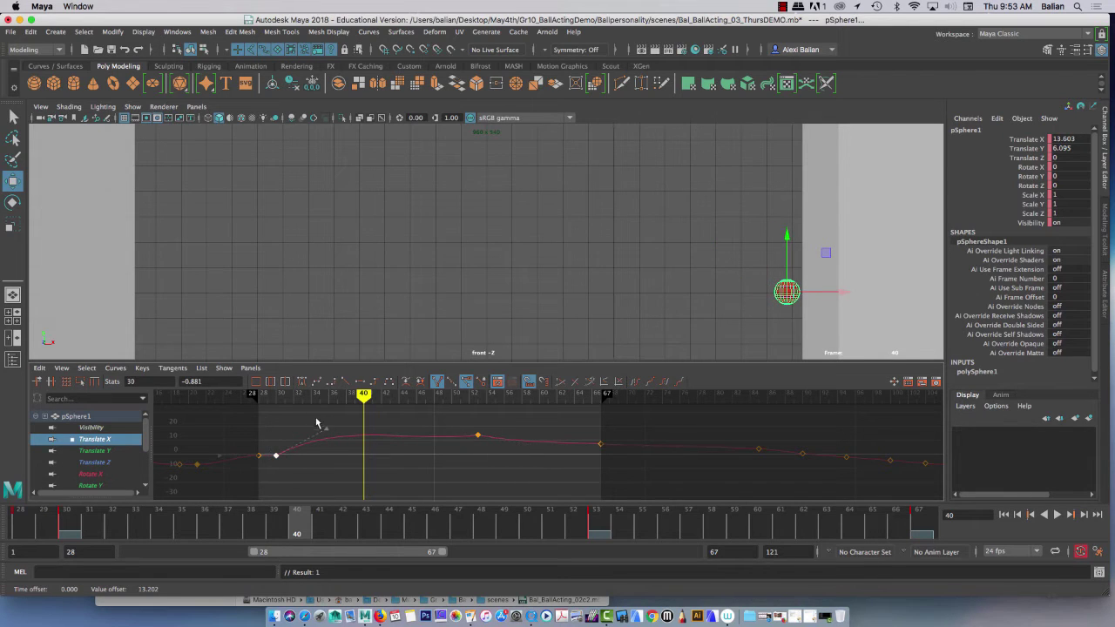
{"action": "left_click_drag", "start_coordinate": [316, 421], "coordinate": [349, 450]}
{"action": "middle_click_drag", "start_coordinate": [345, 437], "coordinate": [382, 463]}
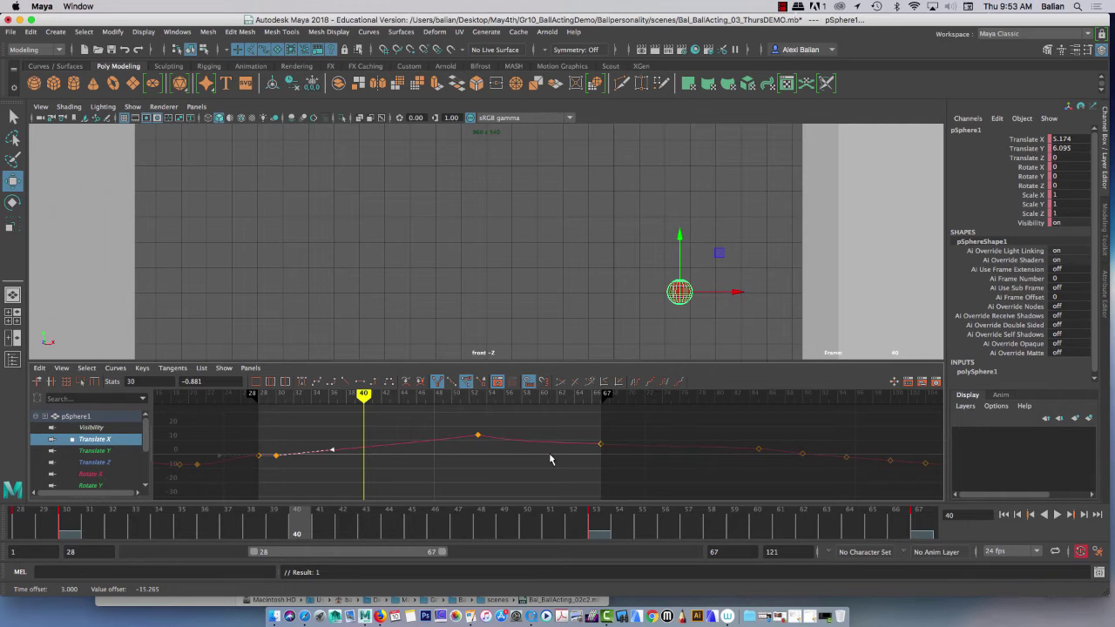
- Slightly raise the outgoing tangent handle of the Translate X key at frame 53 and select the incoming handle at frame 67
{"action": "scroll", "coordinate": [550, 458], "scroll_direction": "up", "scroll_amount": 3}
{"action": "left_click_drag", "start_coordinate": [422, 449], "coordinate": [422, 449]}
{"action": "left_click_drag", "start_coordinate": [458, 441], "coordinate": [548, 412]}
{"action": "middle_click_drag", "start_coordinate": [496, 449], "coordinate": [495, 444]}
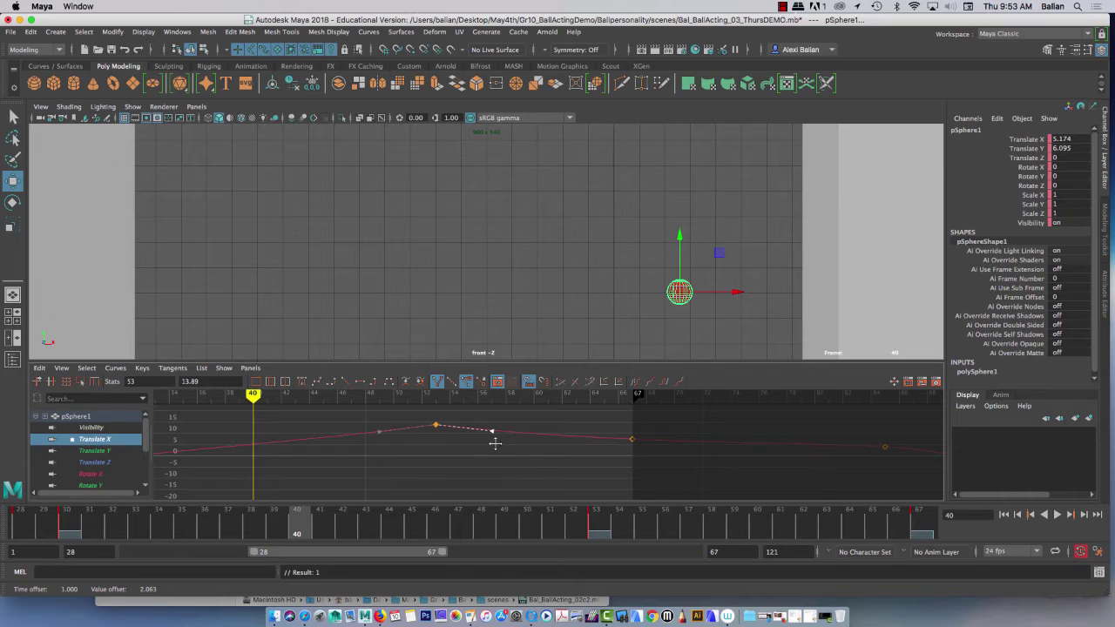
{"action": "left_click_drag", "start_coordinate": [607, 448], "coordinate": [572, 424]}
- Play back the range repeatedly with an enlarged viewport to judge the ball's speed and path to the wall
{"action": "left_click", "coordinate": [1056, 515]}
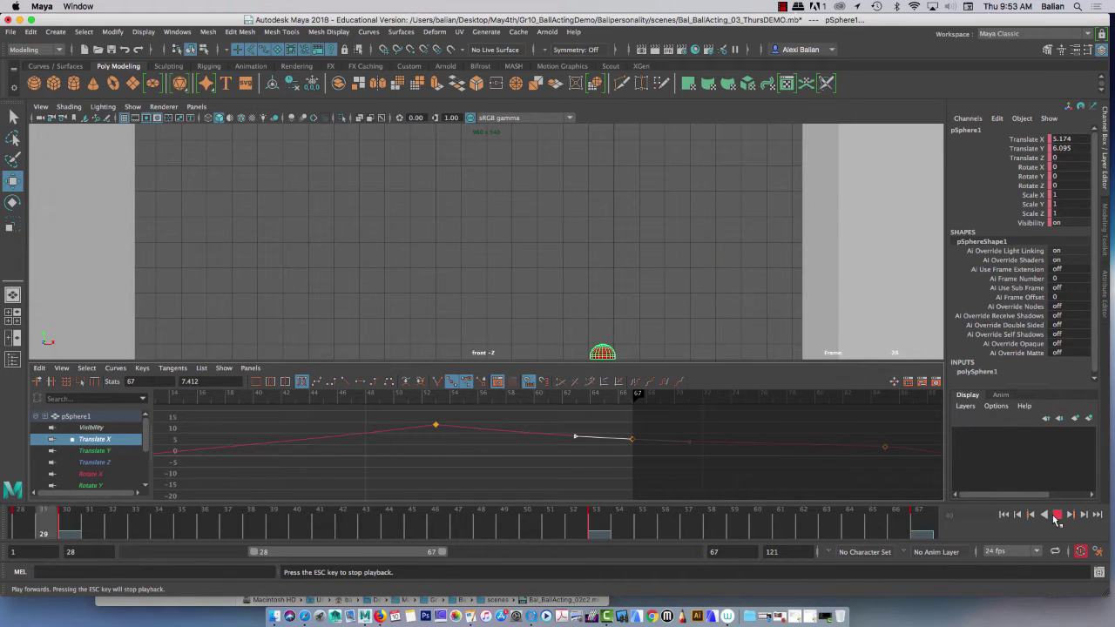
{"action": "left_click", "coordinate": [1056, 515]}
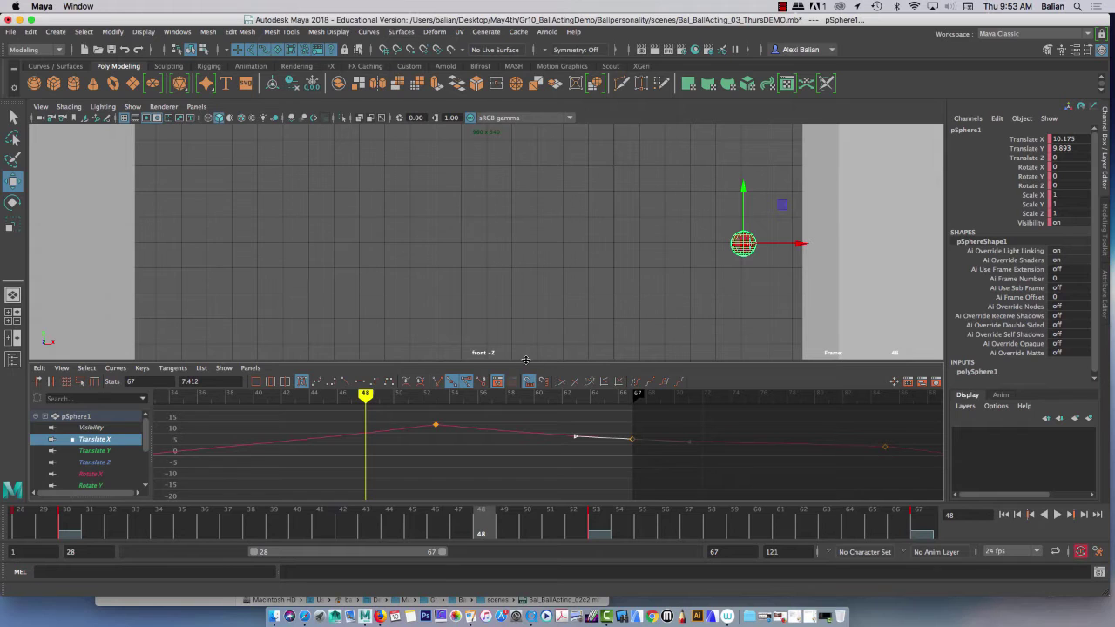
{"action": "left_click_drag", "start_coordinate": [527, 360], "coordinate": [372, 521]}
{"action": "key", "text": "alt+v"}
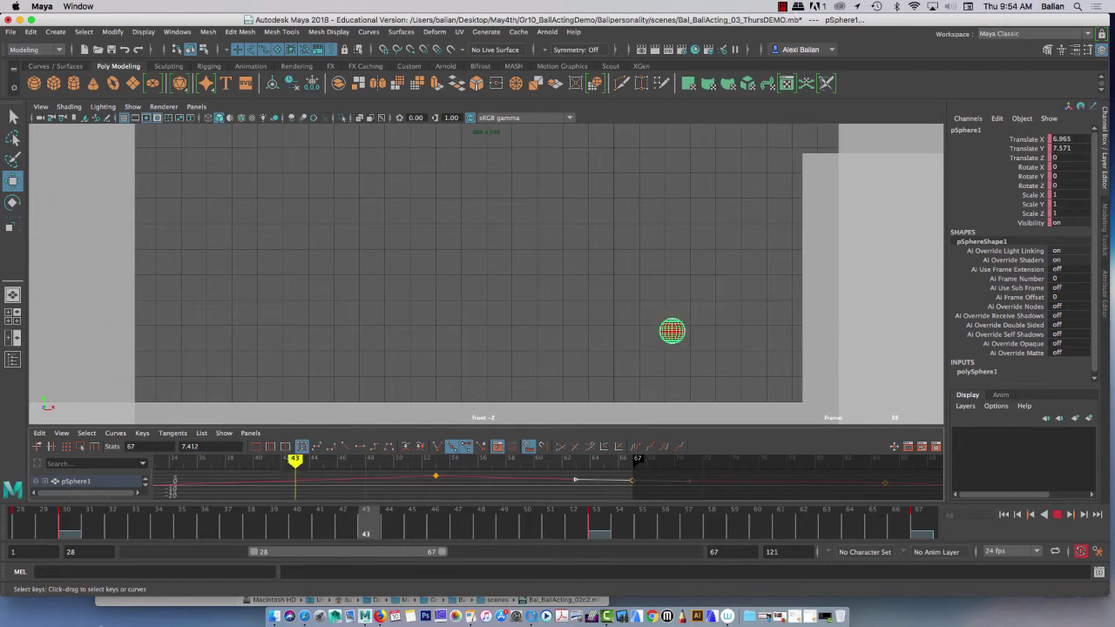
{"action": "key", "text": "alt+v"}
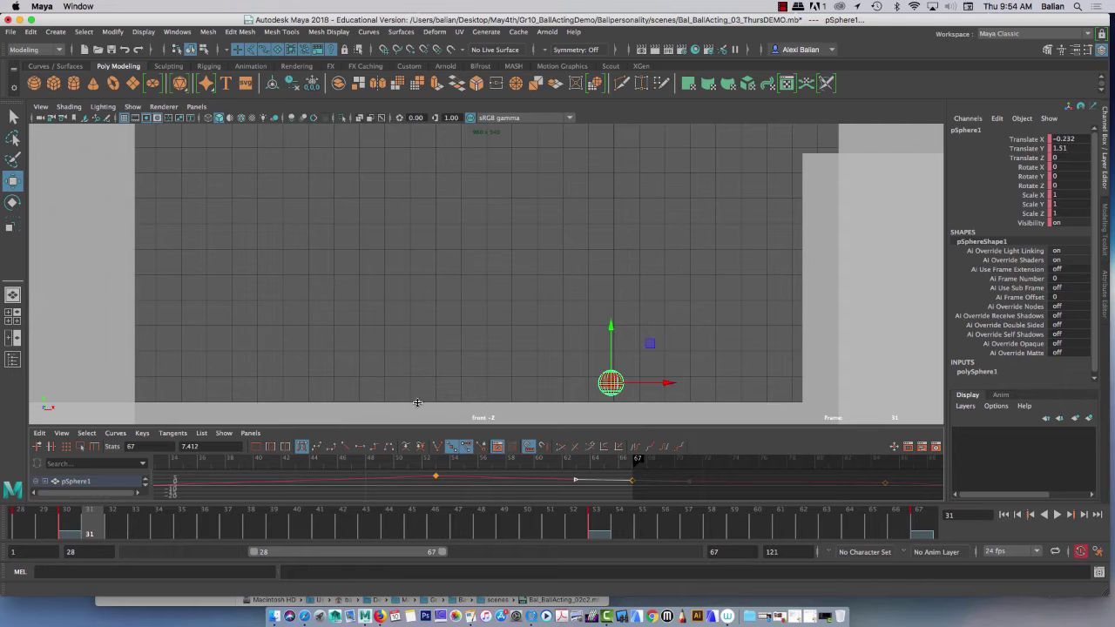
{"action": "left_click", "coordinate": [1056, 516]}
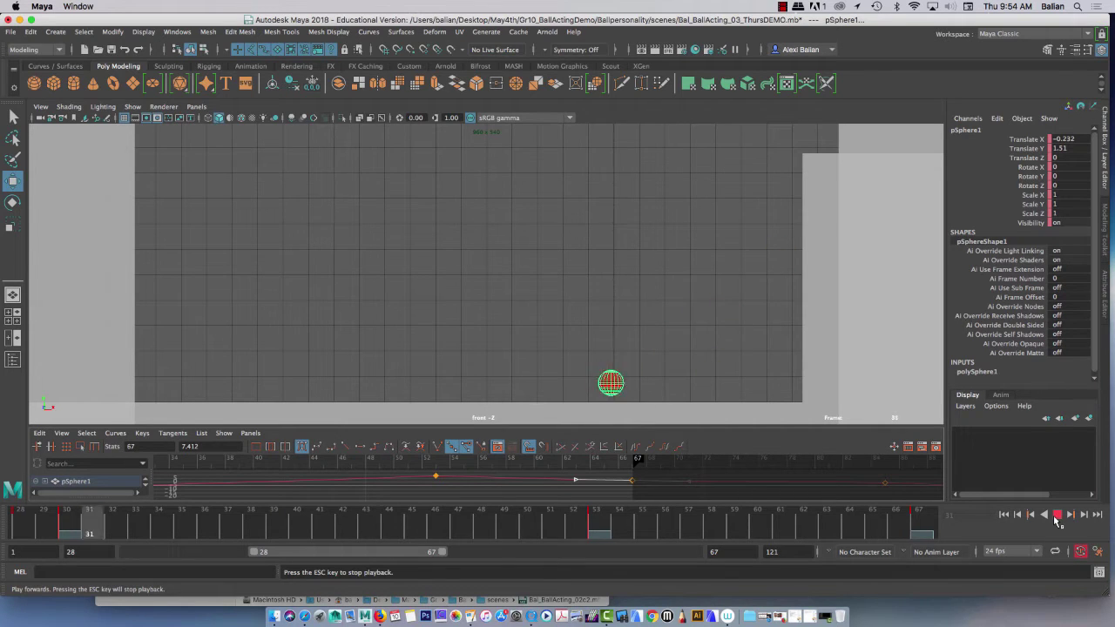
{"action": "left_click", "coordinate": [1057, 515]}
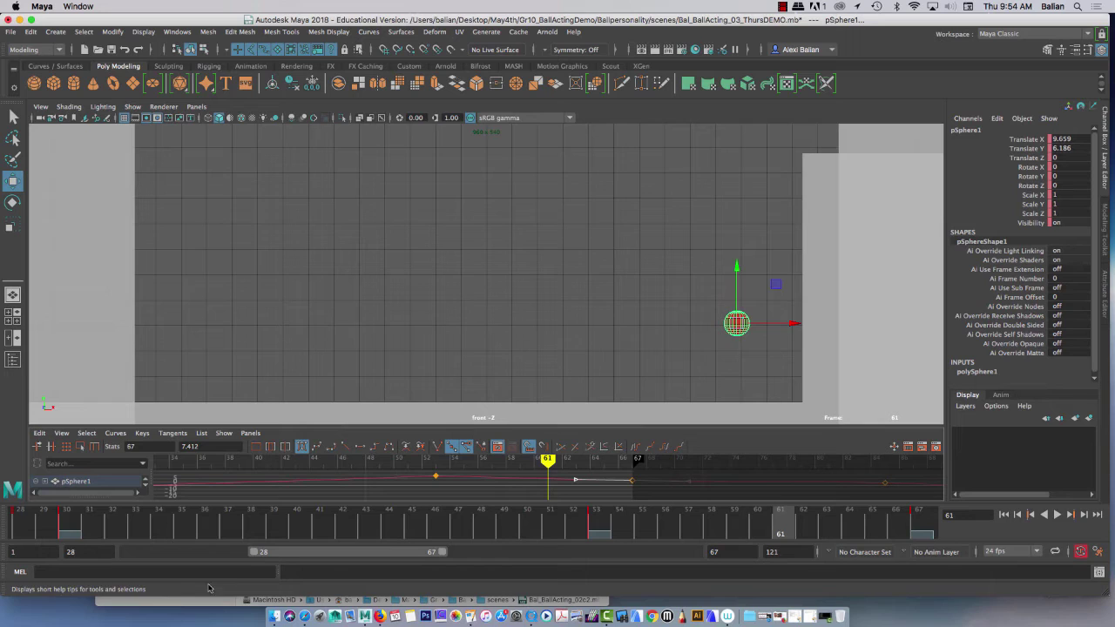
- Compare the ball's position at the keys on frames 28 and 30
{"action": "left_click", "coordinate": [65, 525]}
{"action": "left_click", "coordinate": [22, 528]}
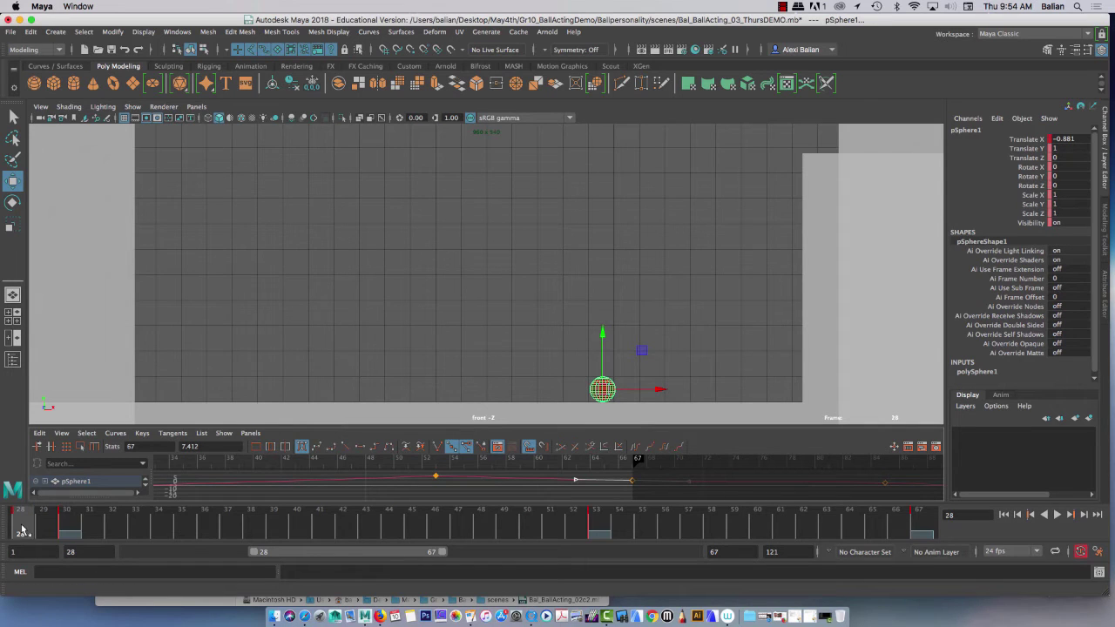
{"action": "left_click", "coordinate": [69, 528]}
{"action": "left_click", "coordinate": [23, 528]}
{"action": "left_click", "coordinate": [77, 525]}
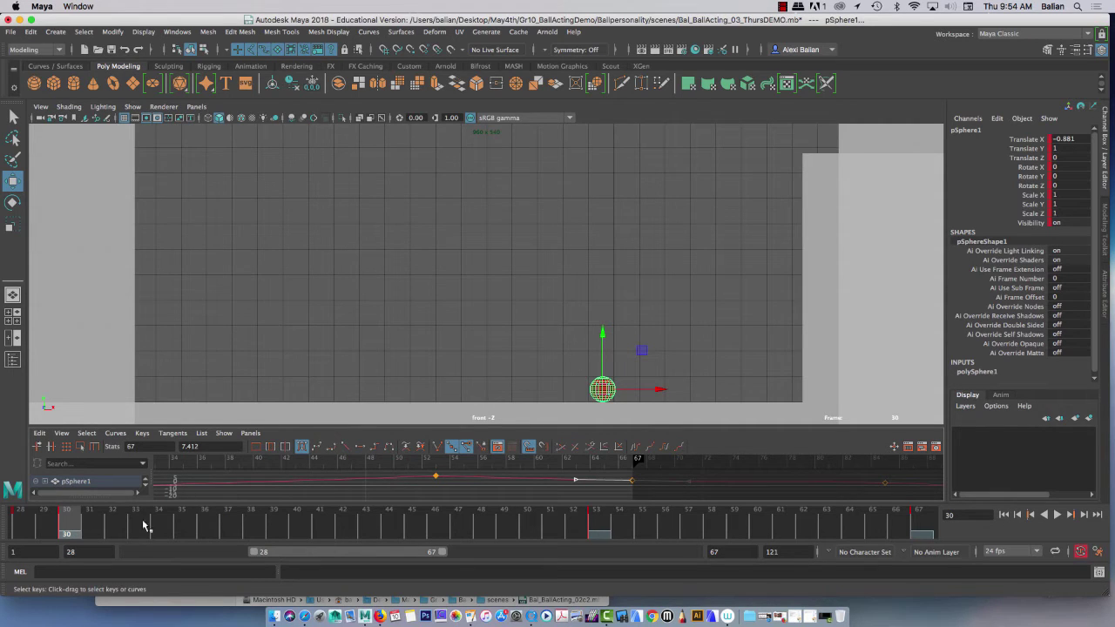
- Move the ball's wall-contact key from frame 53 to frame 41 in the timeline and enlarge the Graph Editor
{"action": "left_click", "coordinate": [597, 525]}
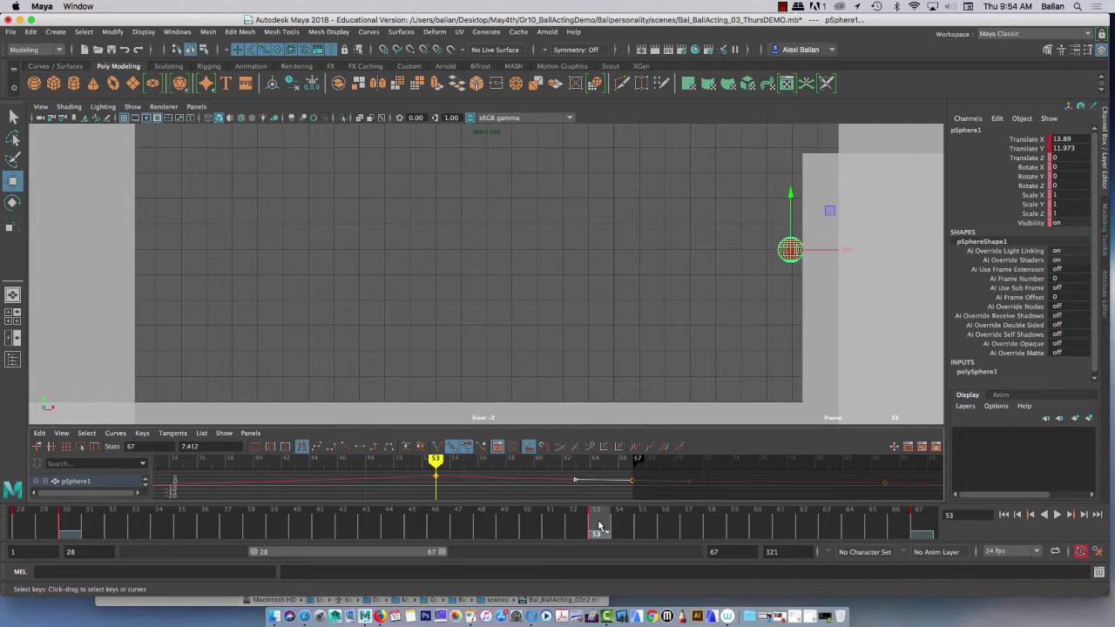
{"action": "left_click", "coordinate": [598, 526], "text": "shift"}
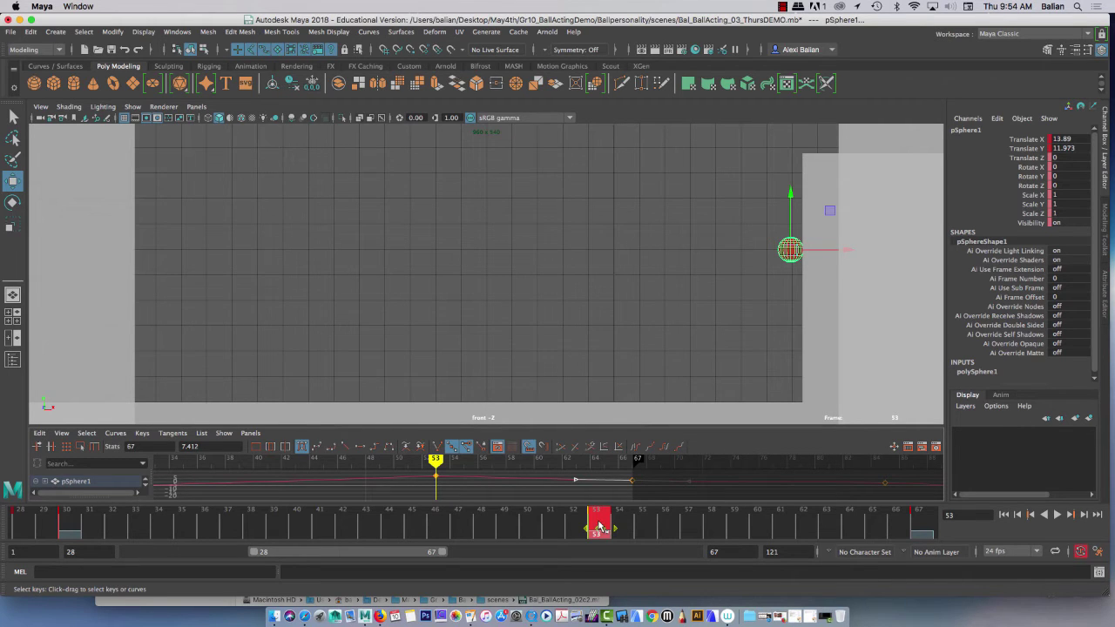
{"action": "left_click", "coordinate": [64, 528]}
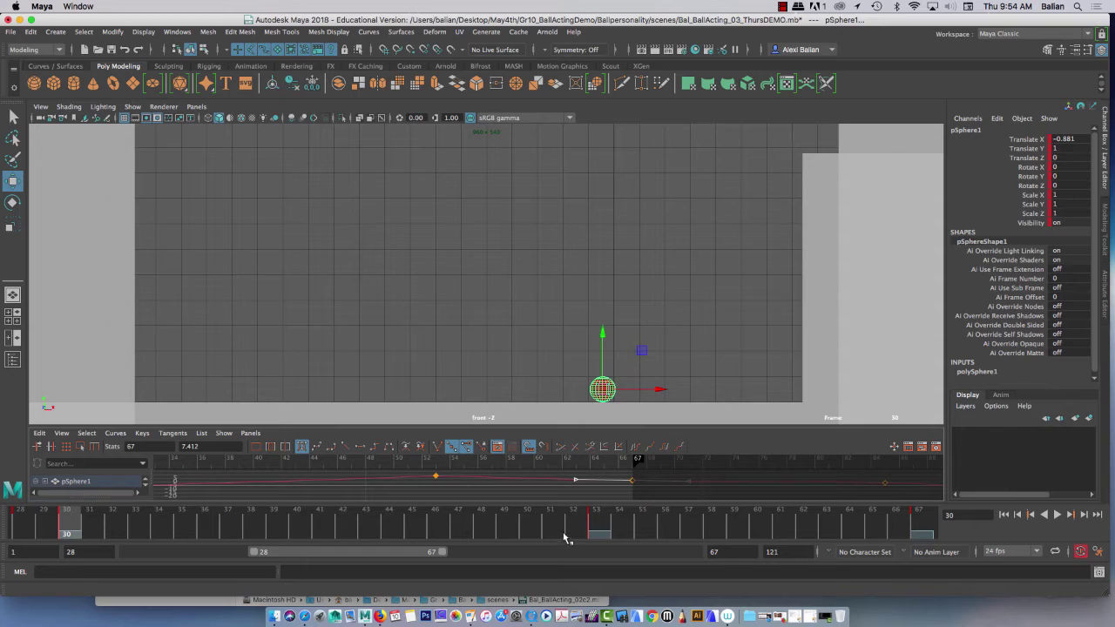
{"action": "left_click", "coordinate": [597, 525], "text": "shift"}
{"action": "left_click_drag", "start_coordinate": [601, 526], "coordinate": [319, 555]}
{"action": "left_click_drag", "start_coordinate": [421, 426], "coordinate": [412, 372]}
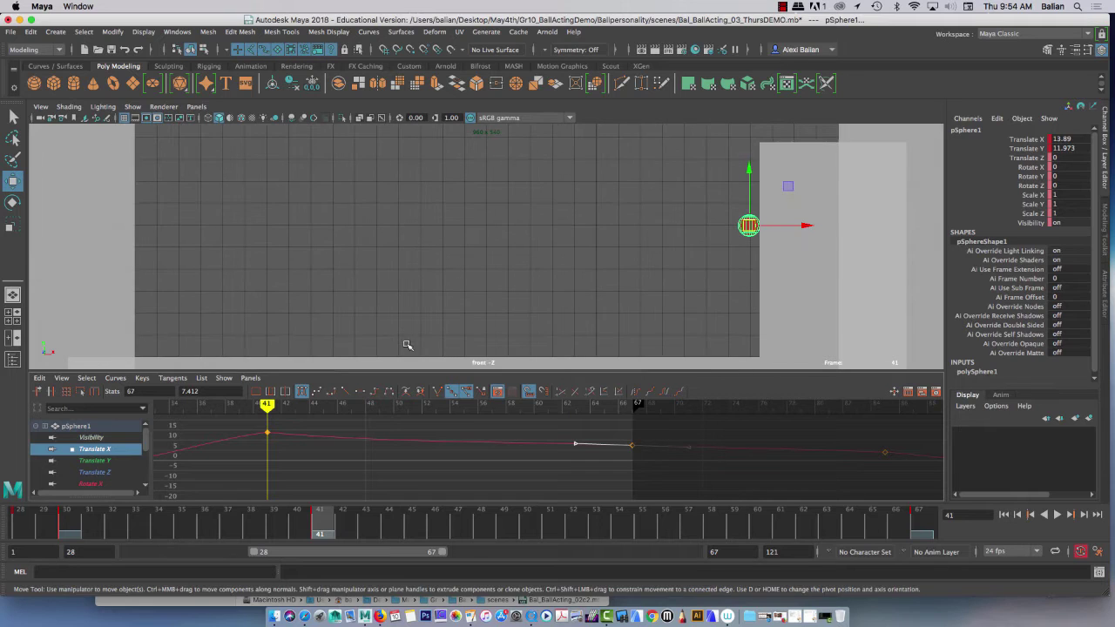
- Move the ball's landing key from frame 67 to frame 50 and play back the motion with the range ending at frame 50
{"action": "left_click", "coordinate": [925, 528]}
{"action": "left_click_drag", "start_coordinate": [925, 528], "coordinate": [521, 574]}
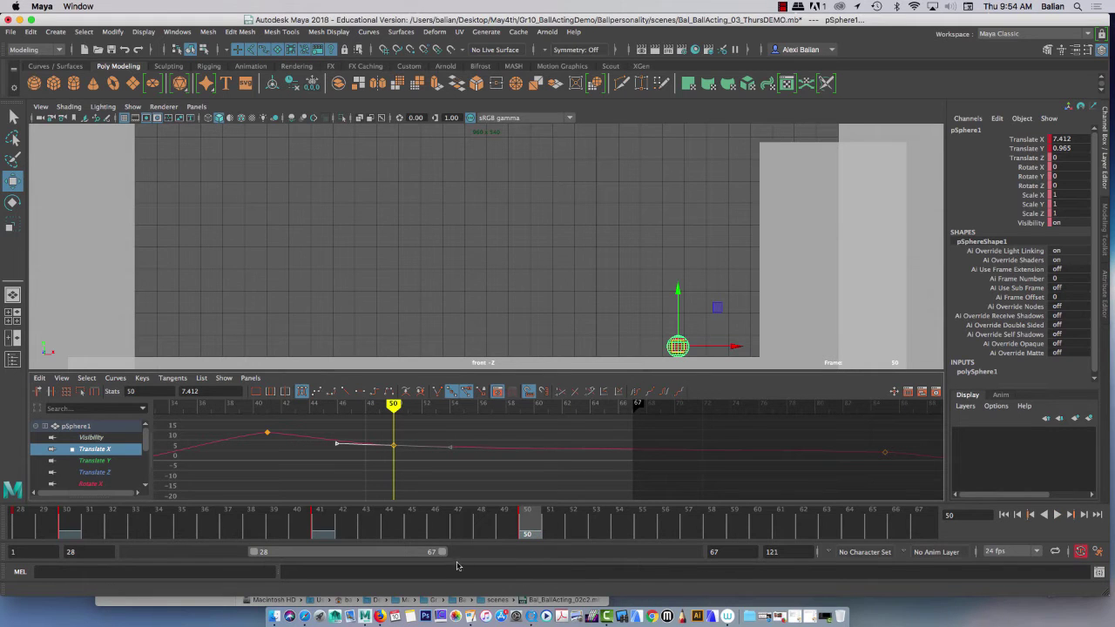
{"action": "left_click_drag", "start_coordinate": [444, 562], "coordinate": [366, 566]}
{"action": "left_click", "coordinate": [1057, 514]}
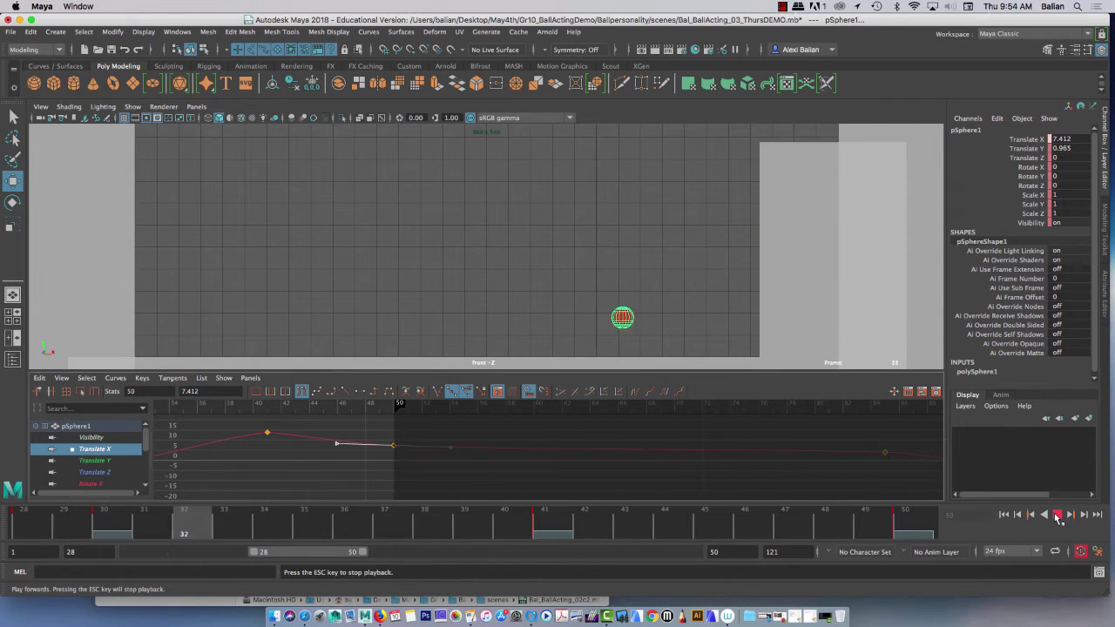
{"action": "left_click", "coordinate": [1057, 514]}
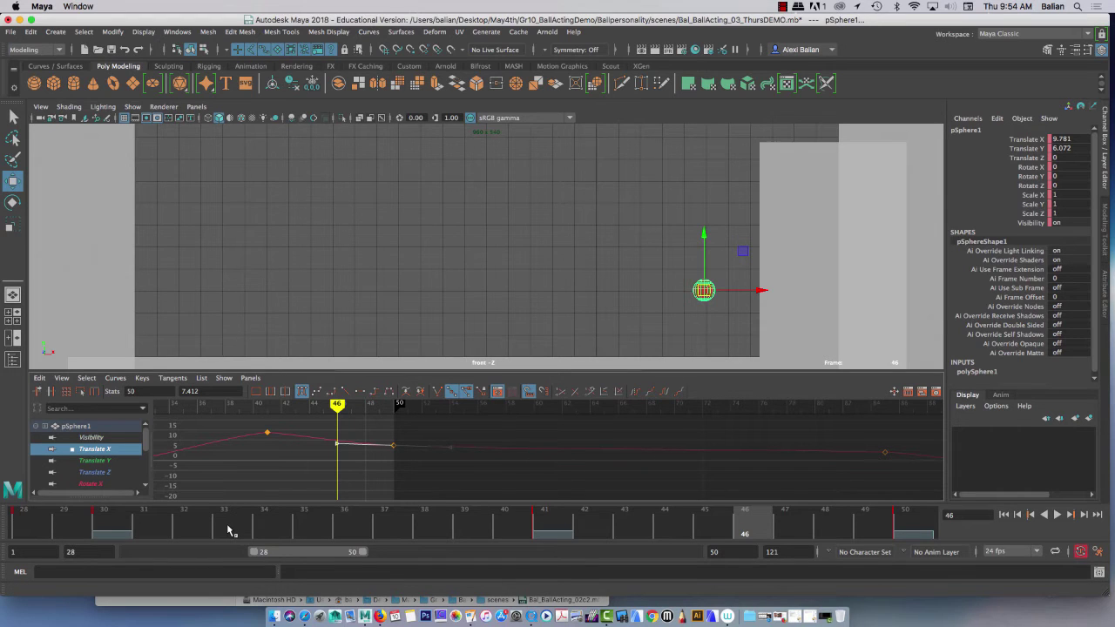
- Move the wall-contact key from frame 41 to frame 35 and go to the landing key at frame 50
{"action": "left_click", "coordinate": [545, 524]}
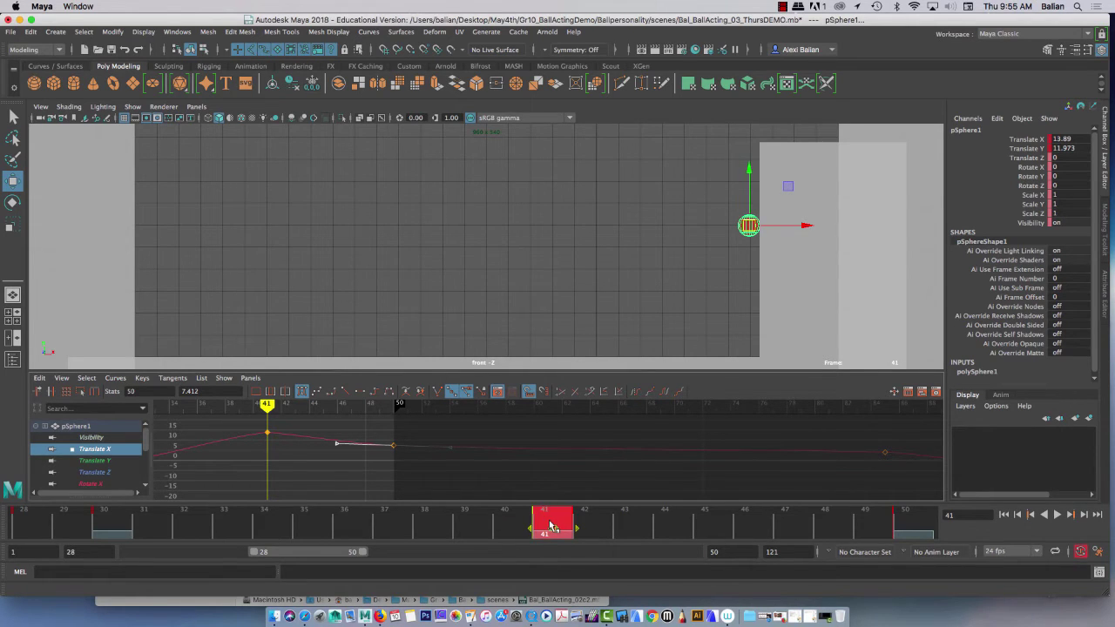
{"action": "left_click_drag", "start_coordinate": [553, 527], "coordinate": [326, 546]}
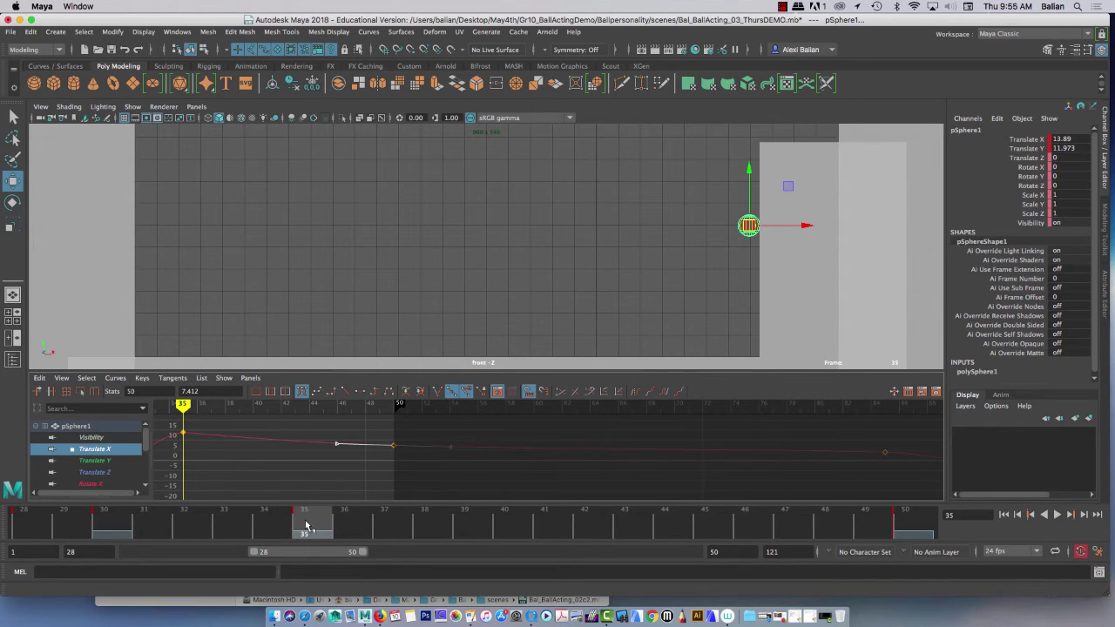
{"action": "left_click", "coordinate": [912, 520]}
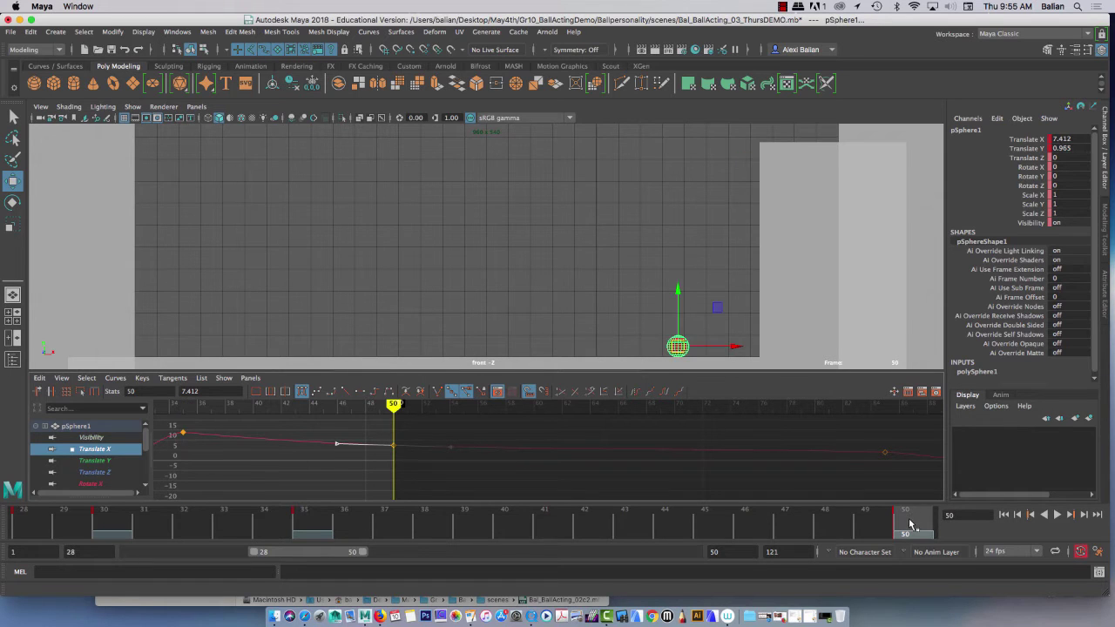
- Move the ball's landing key from frame 50 to frame 39, end the playback range at 39 and play back the motion
{"action": "left_click_drag", "start_coordinate": [908, 520], "coordinate": [456, 565], "text": "shift"}
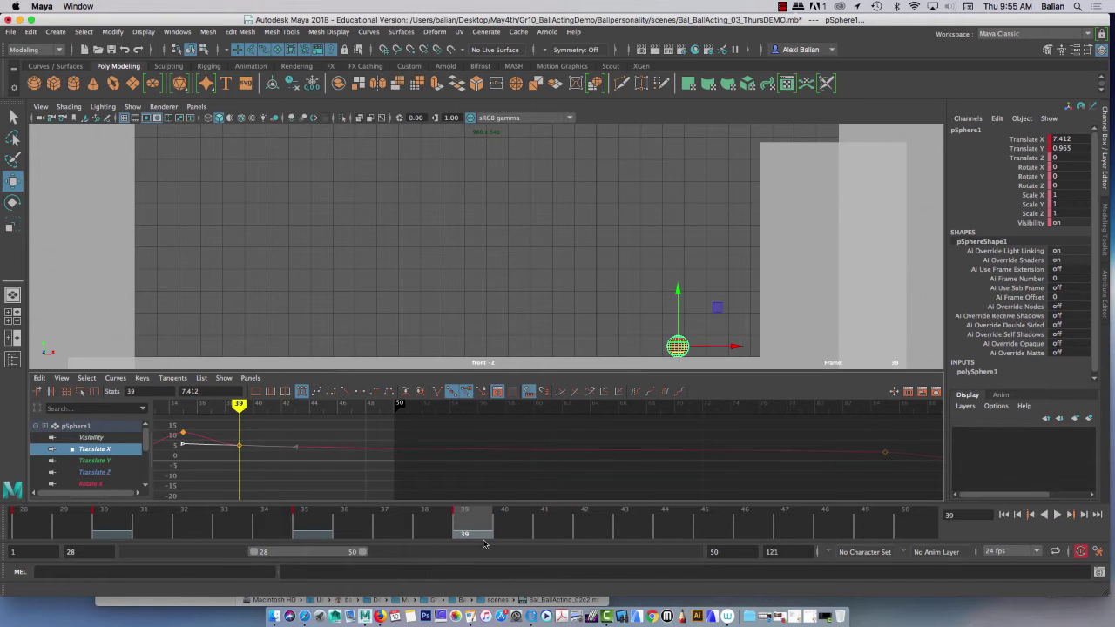
{"action": "left_click_drag", "start_coordinate": [744, 552], "coordinate": [620, 557]}
{"action": "type", "text": "39"}
{"action": "key", "text": "Return"}
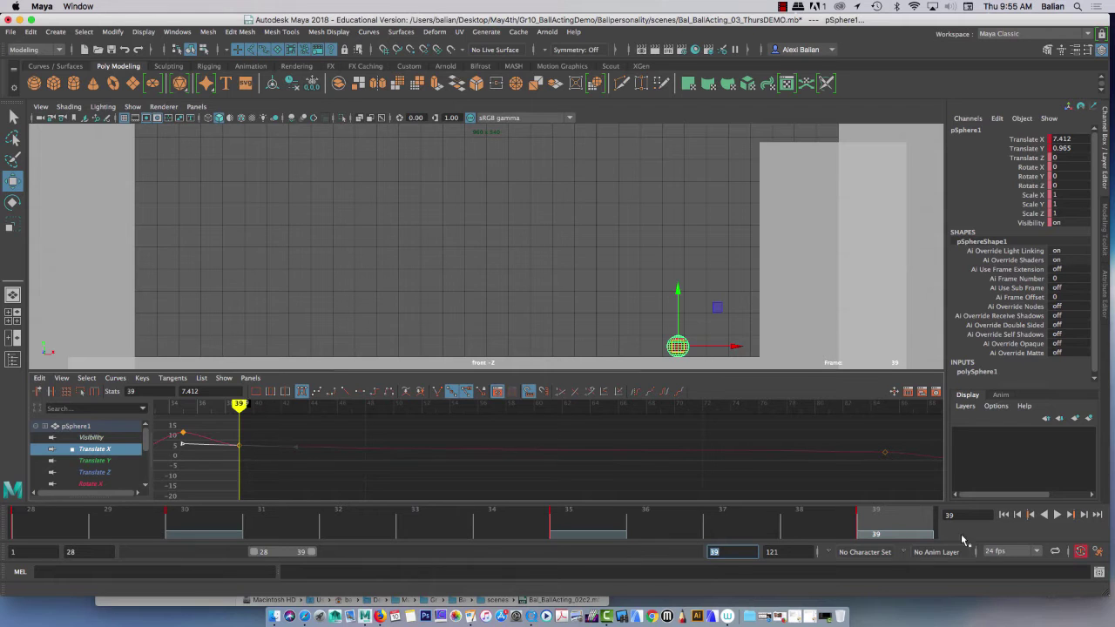
{"action": "left_click", "coordinate": [1056, 514]}
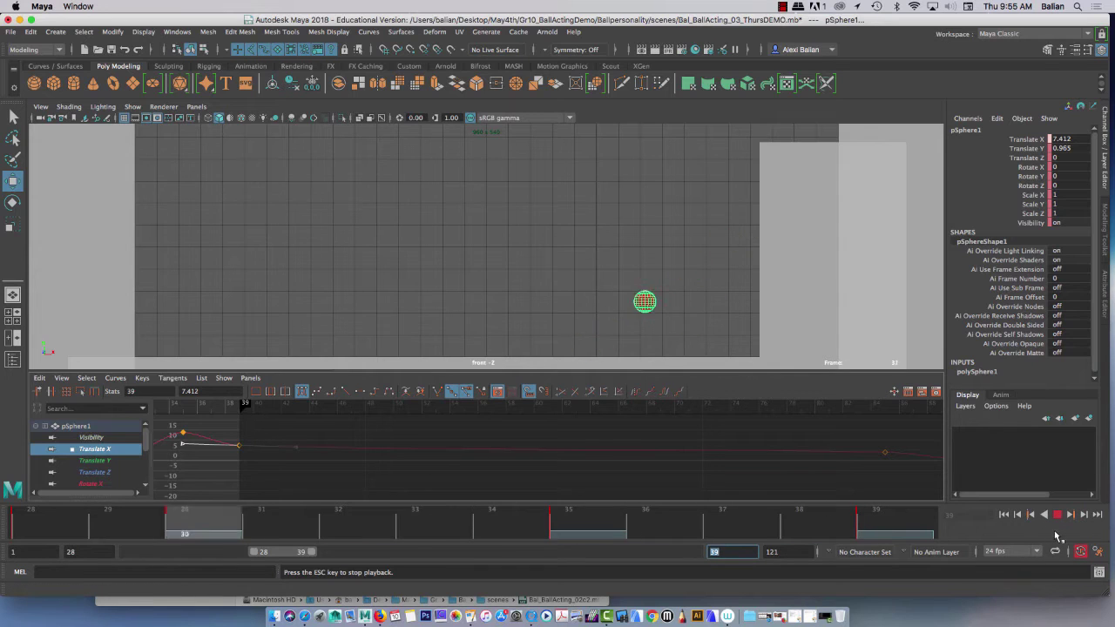
{"action": "left_click", "coordinate": [1056, 516]}
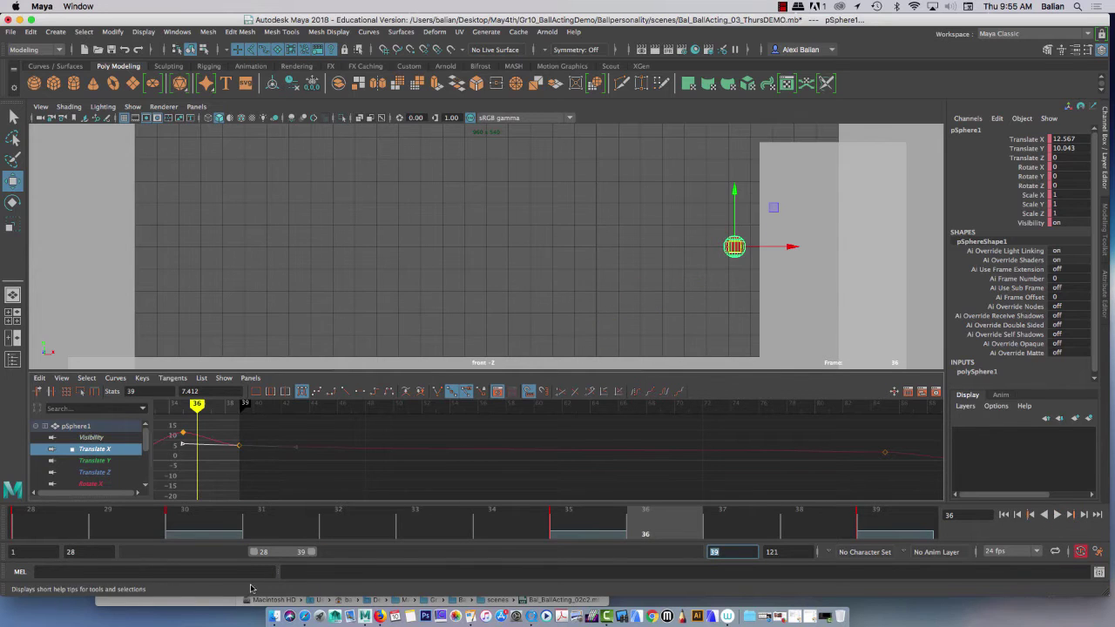
- Extend the playback range to frame 109 and move the ball's key at frame 85 to frame 43
{"action": "left_click_drag", "start_coordinate": [312, 557], "coordinate": [361, 555]}
{"action": "scroll", "coordinate": [482, 435], "scroll_direction": "down", "scroll_amount": 5}
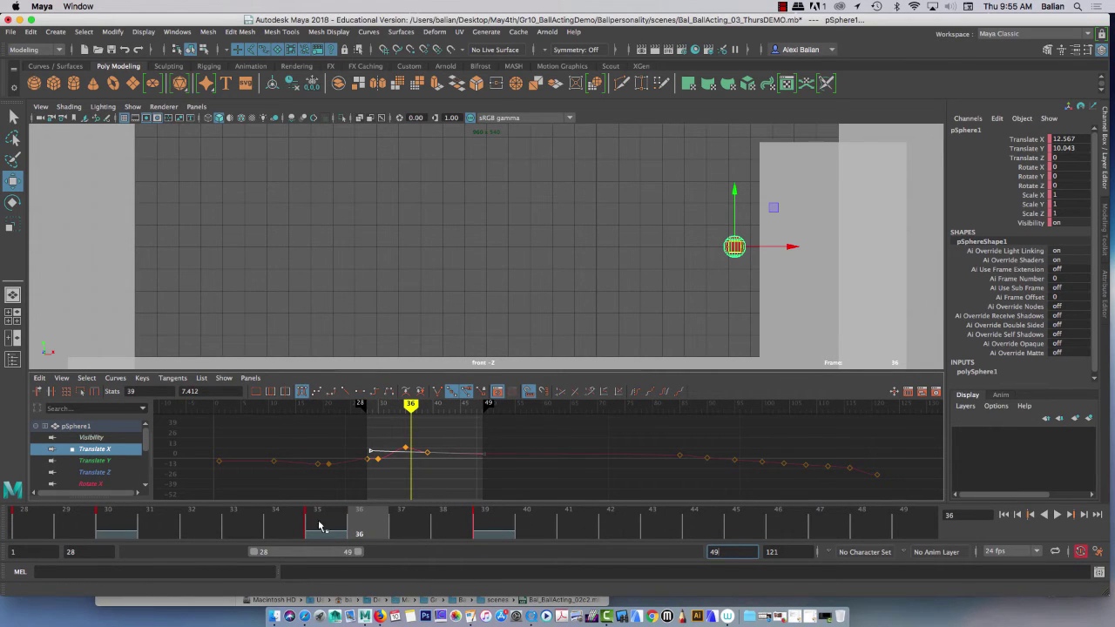
{"action": "left_click", "coordinate": [488, 522]}
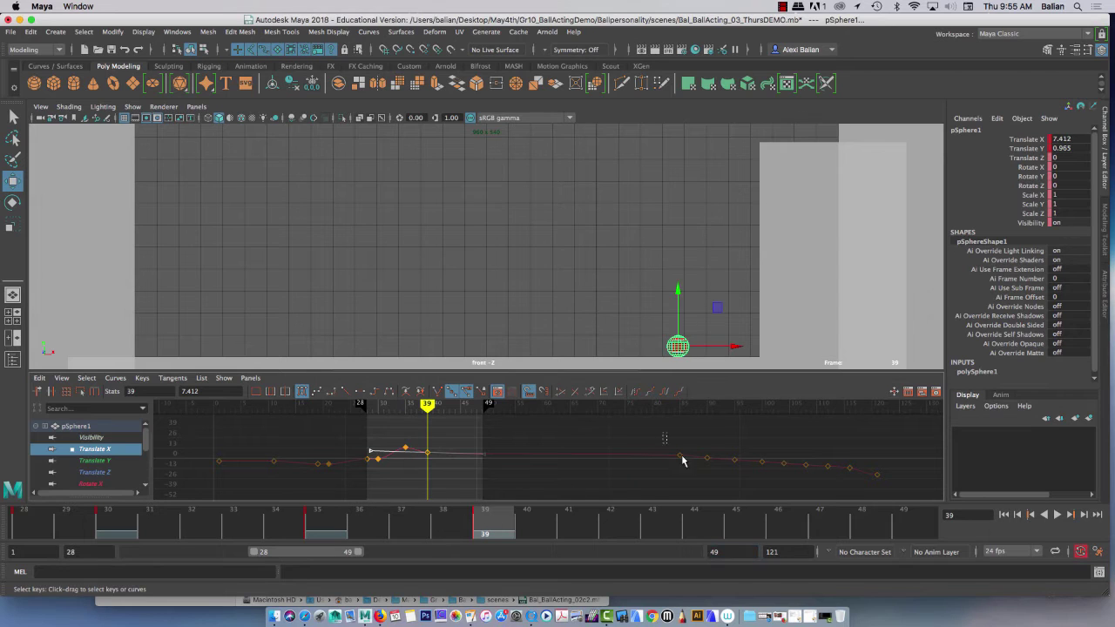
{"action": "left_click_drag", "start_coordinate": [680, 444], "coordinate": [694, 470]}
{"action": "scroll", "coordinate": [659, 472], "scroll_direction": "down", "scroll_amount": 6}
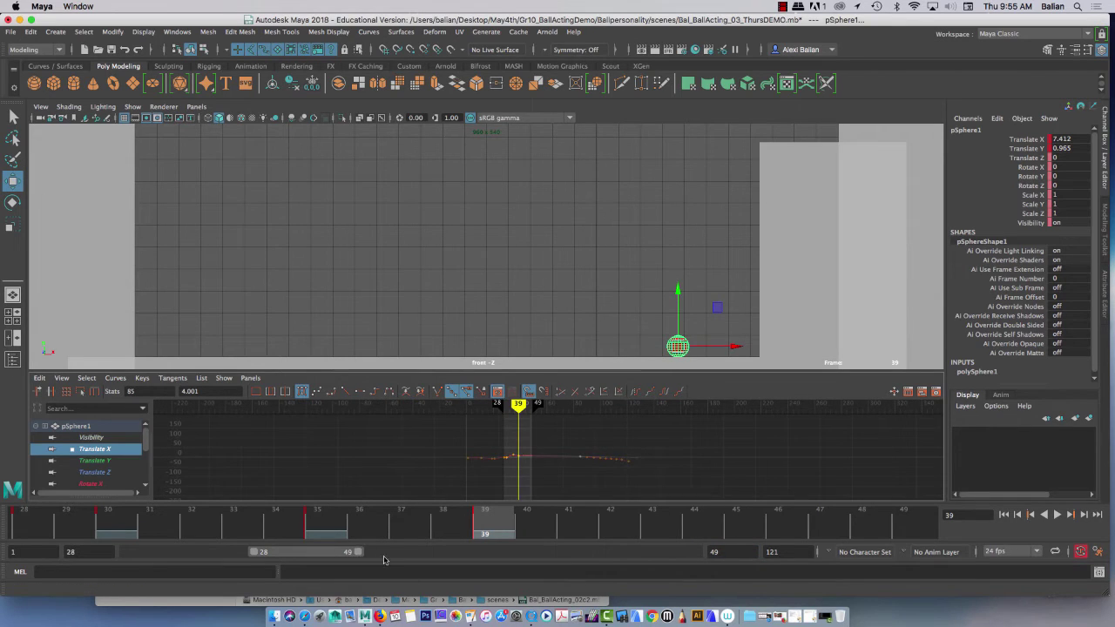
{"action": "left_click_drag", "start_coordinate": [357, 552], "coordinate": [645, 528]}
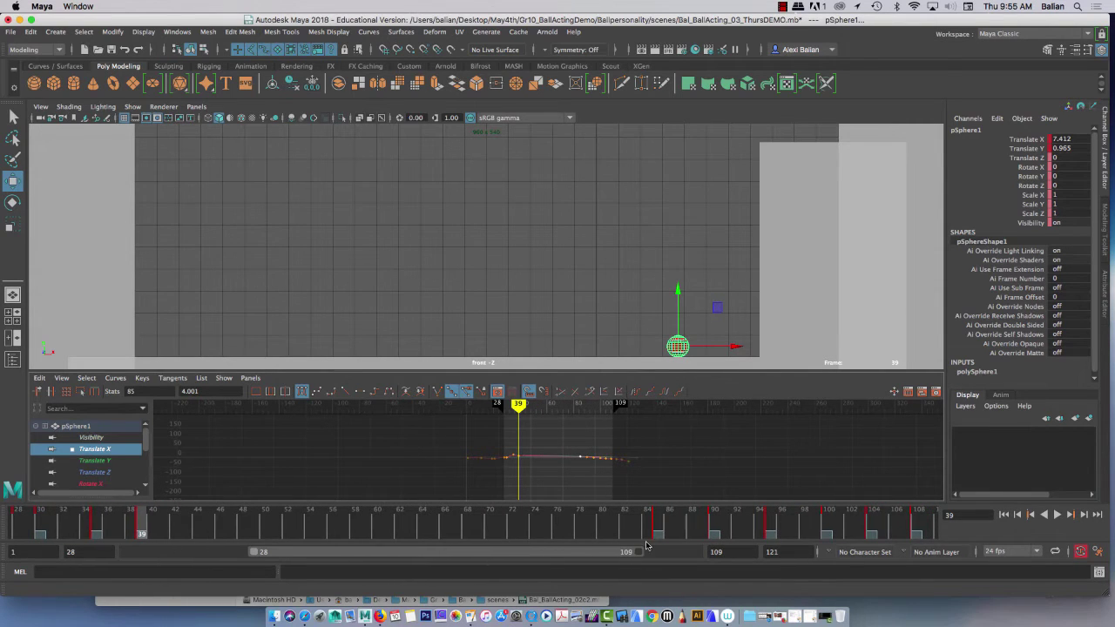
{"action": "left_click", "coordinate": [657, 526]}
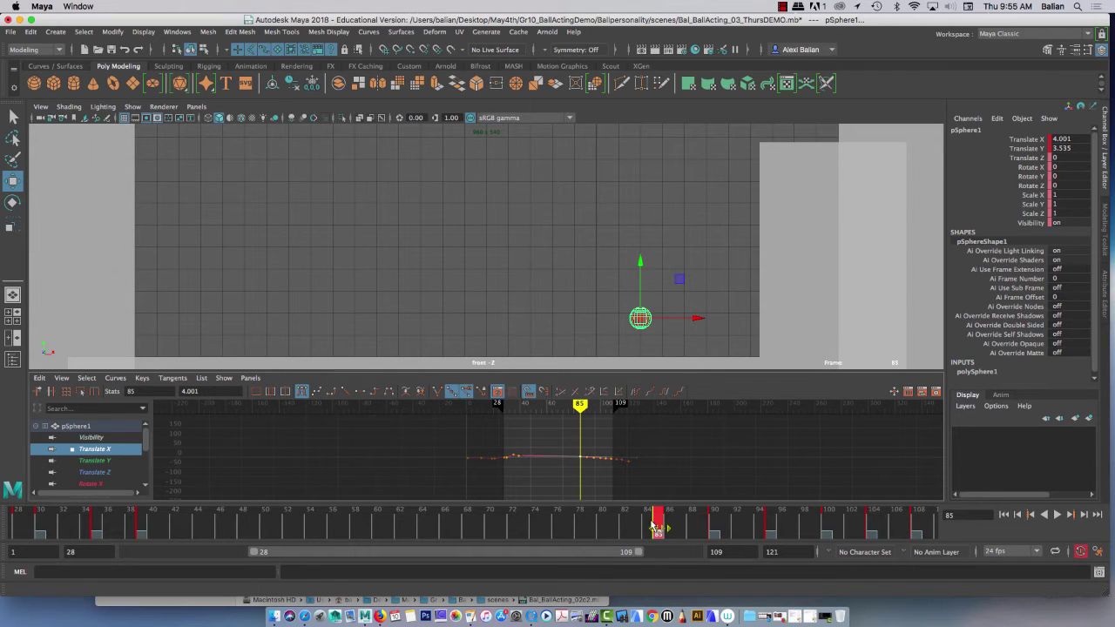
{"action": "left_click_drag", "start_coordinate": [655, 526], "coordinate": [191, 550]}
{"action": "left_click", "coordinate": [146, 526]}
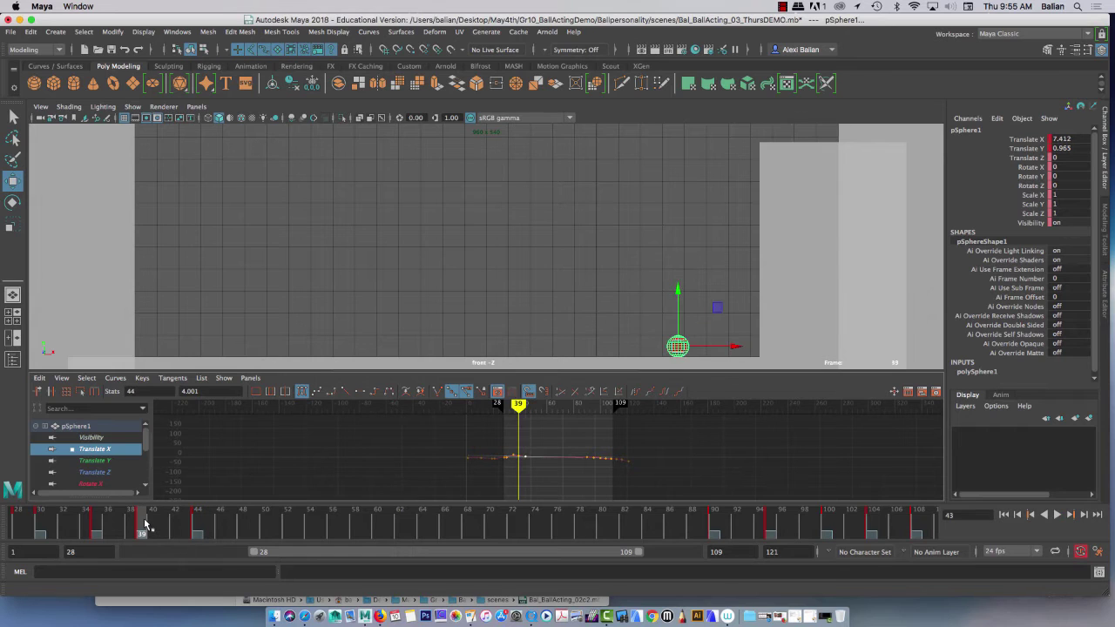
{"action": "left_click", "coordinate": [193, 532]}
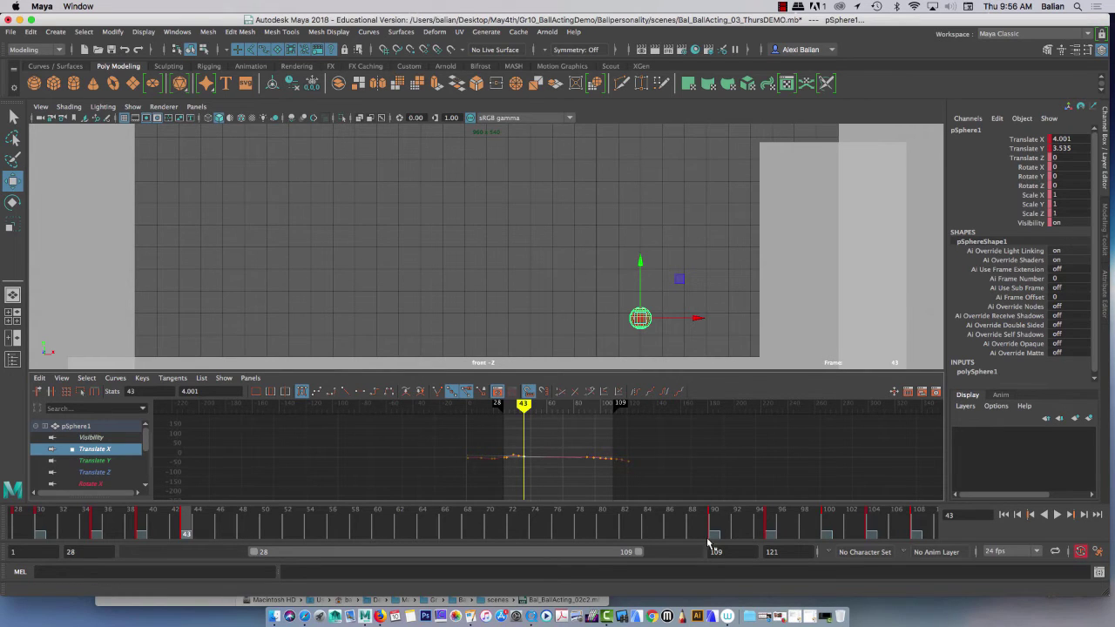
- Move the ball's keys at frames 90 and 95 to frames 47 and 51 in the timeline
{"action": "left_click", "coordinate": [714, 526]}
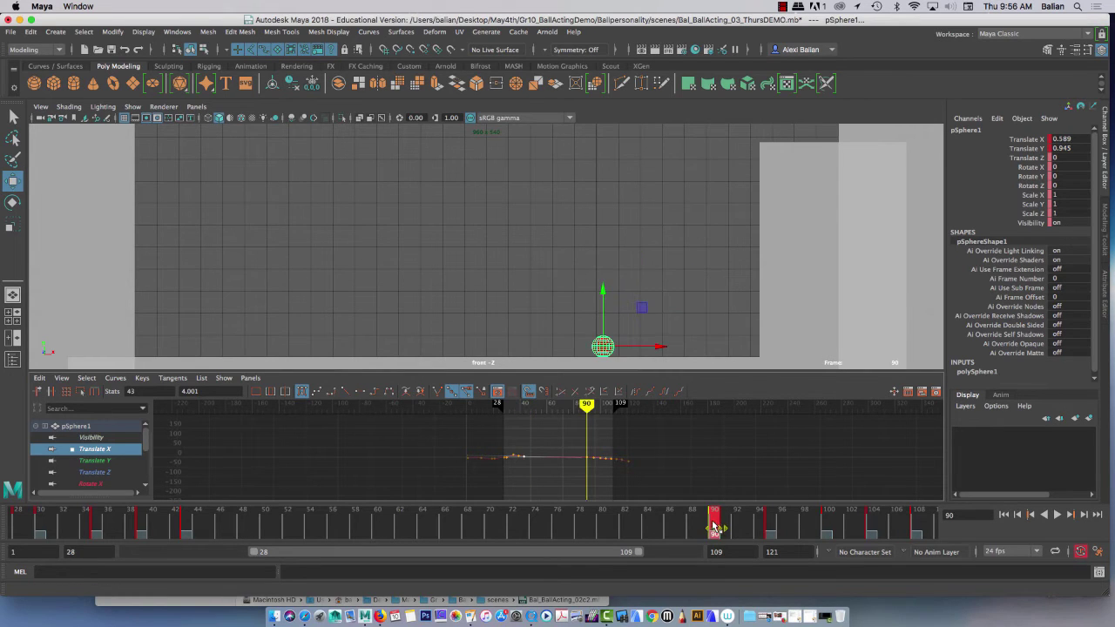
{"action": "mouse_move", "coordinate": [714, 526]}
{"action": "left_mouse_down"}
{"action": "mouse_move", "coordinate": [261, 592]}
{"action": "mouse_move", "coordinate": [235, 581]}
{"action": "left_mouse_up"}
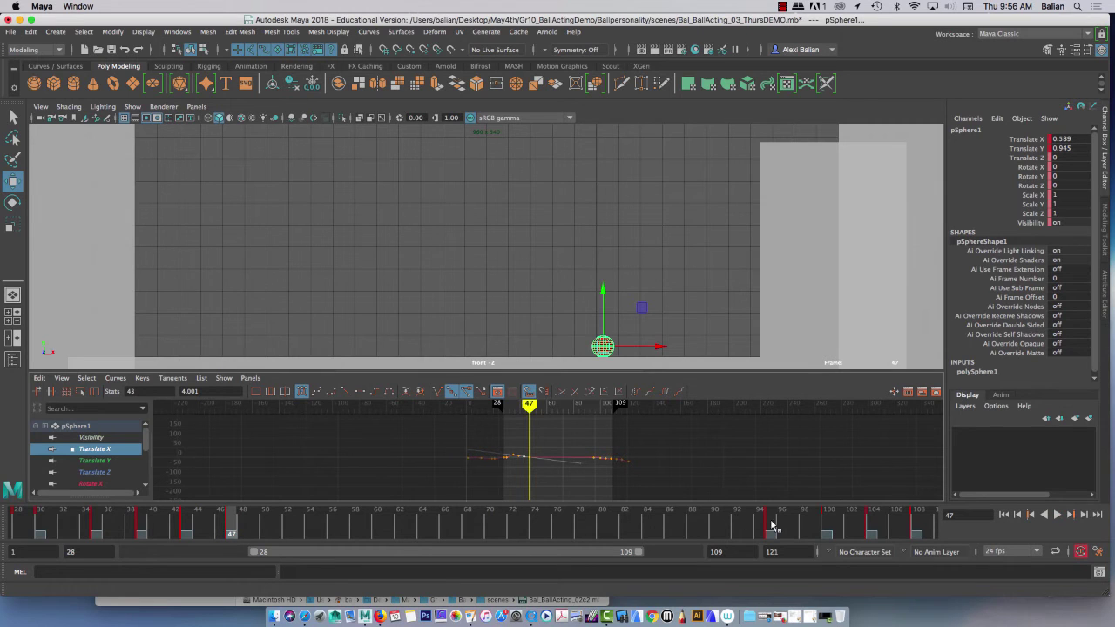
{"action": "left_click", "coordinate": [770, 527]}
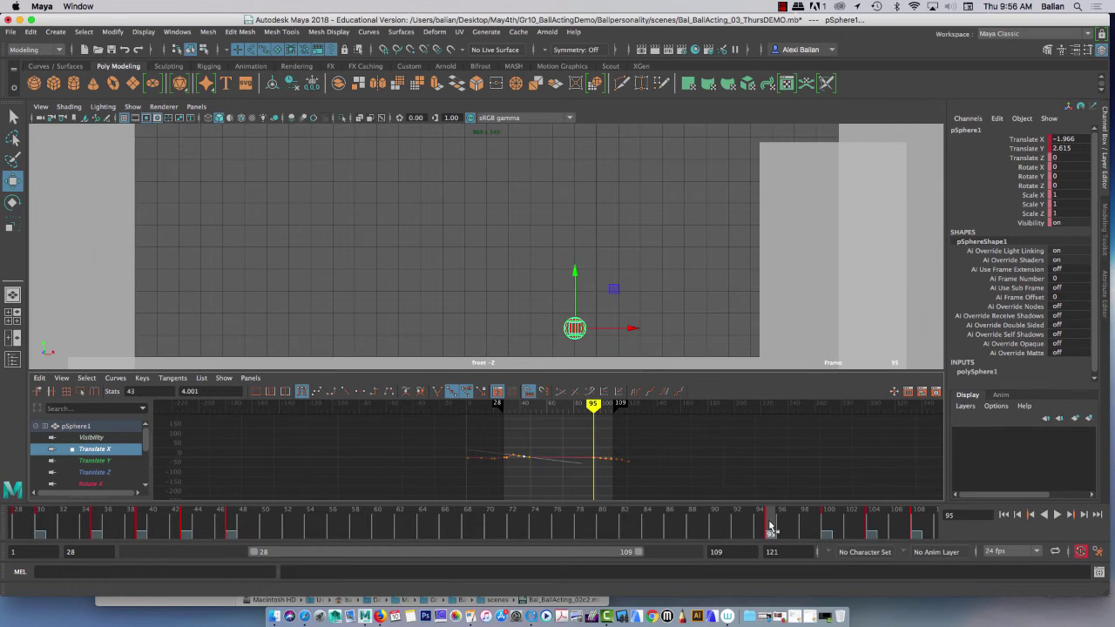
{"action": "mouse_move", "coordinate": [770, 525]}
{"action": "left_mouse_down"}
{"action": "mouse_move", "coordinate": [256, 580]}
{"action": "mouse_move", "coordinate": [279, 580]}
{"action": "left_mouse_up"}
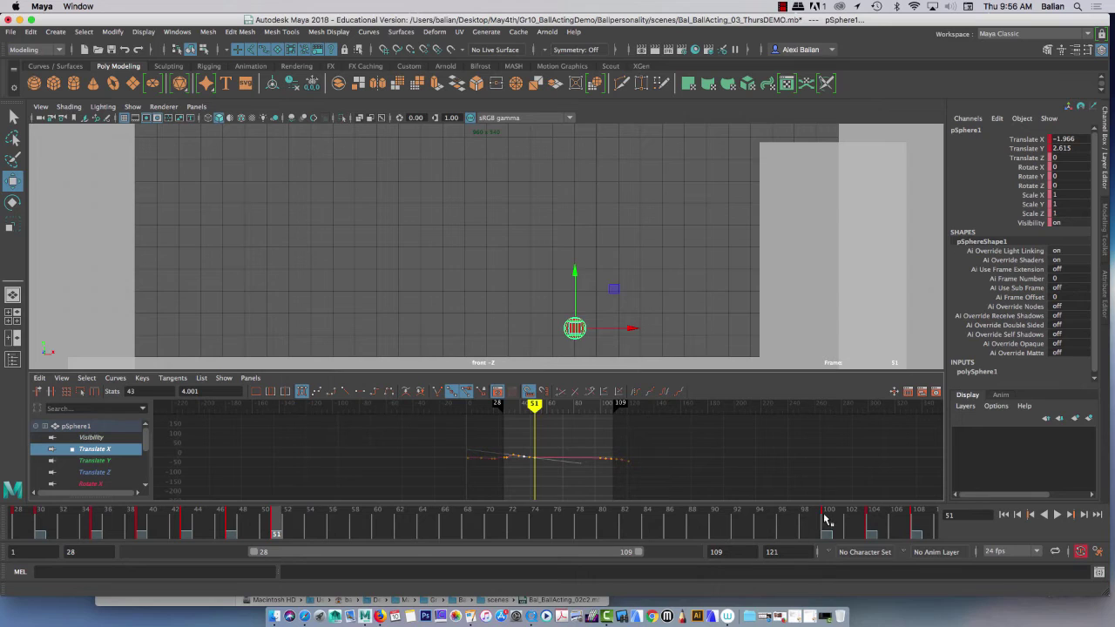
- Move the ball's keys at frames 100, 104 and 108 to frames 55, 58 and 61, and end the playback range at 61
{"action": "left_click", "coordinate": [827, 523]}
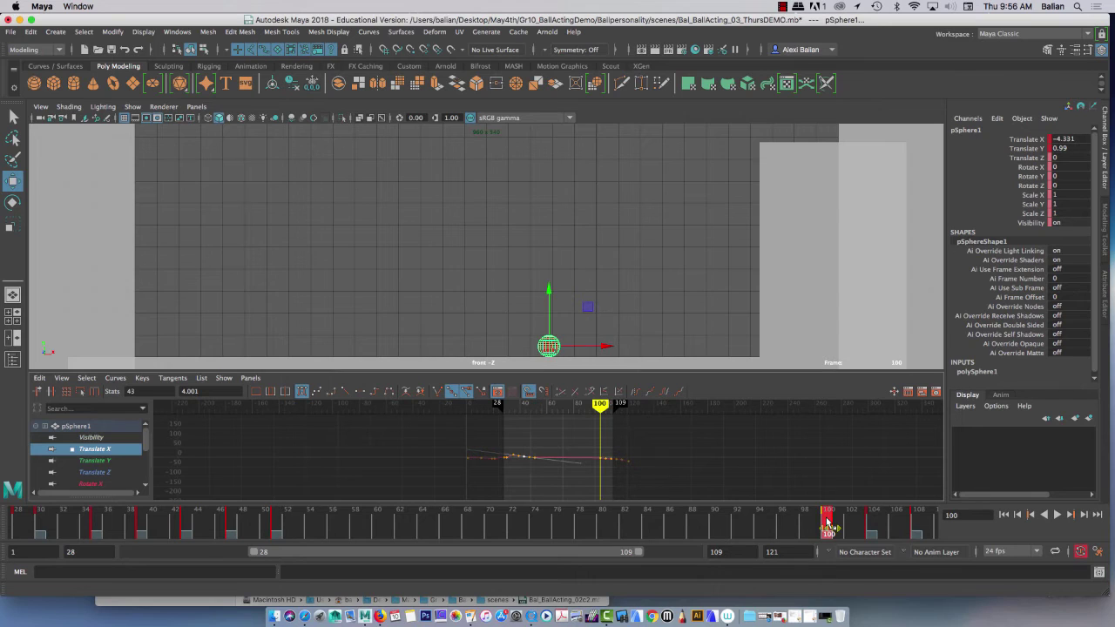
{"action": "left_click_drag", "start_coordinate": [828, 523], "coordinate": [333, 567]}
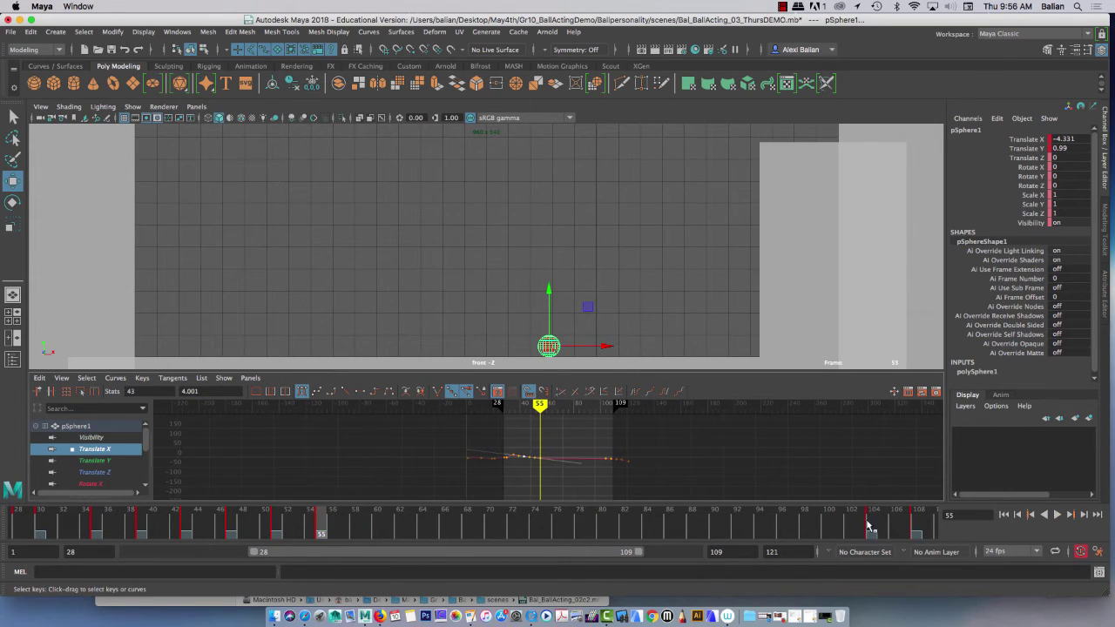
{"action": "left_click", "coordinate": [868, 523]}
{"action": "mouse_move", "coordinate": [870, 517]}
{"action": "left_mouse_down"}
{"action": "mouse_move", "coordinate": [567, 590]}
{"action": "mouse_move", "coordinate": [359, 610]}
{"action": "left_mouse_up"}
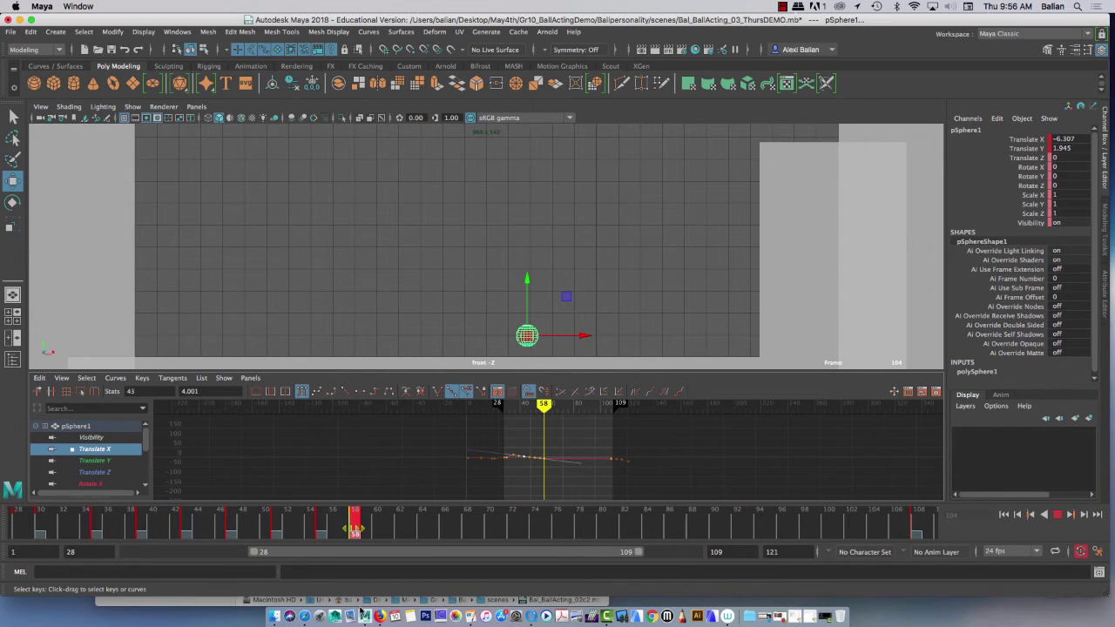
{"action": "left_click", "coordinate": [911, 524]}
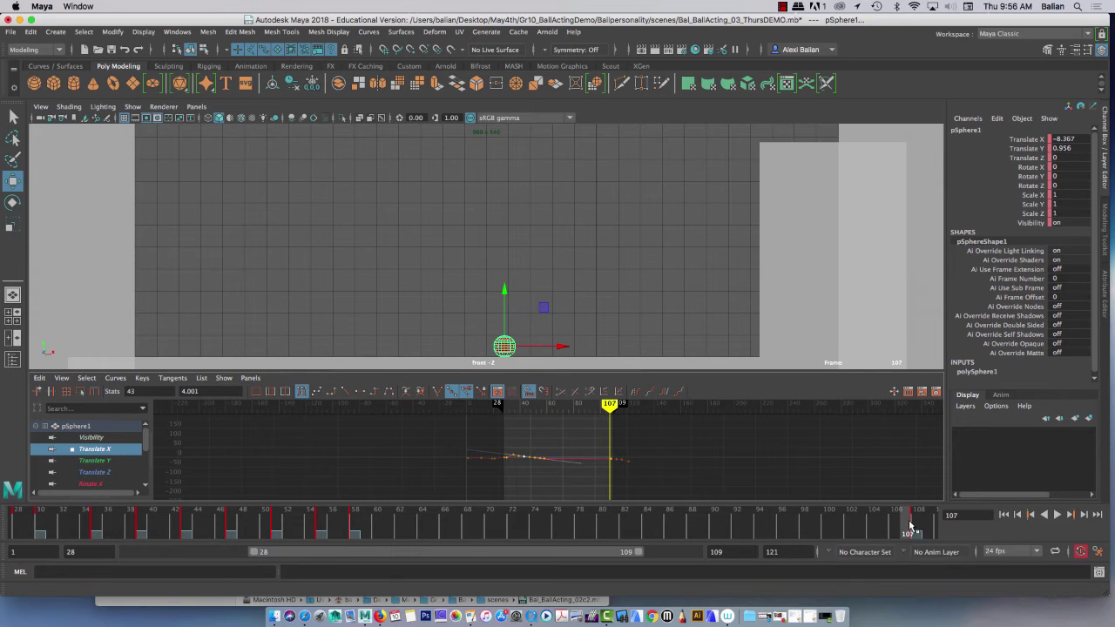
{"action": "mouse_move", "coordinate": [910, 524]}
{"action": "left_mouse_down"}
{"action": "mouse_move", "coordinate": [498, 592]}
{"action": "mouse_move", "coordinate": [398, 597]}
{"action": "left_mouse_up"}
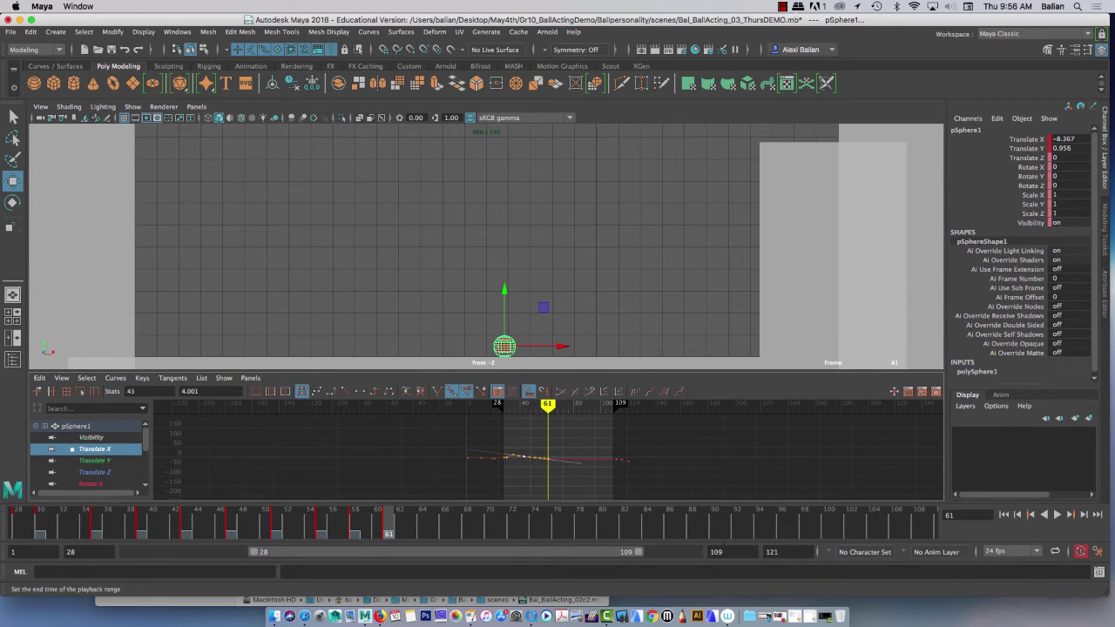
{"action": "double_click", "coordinate": [716, 551]}
{"action": "key", "text": "Return"}
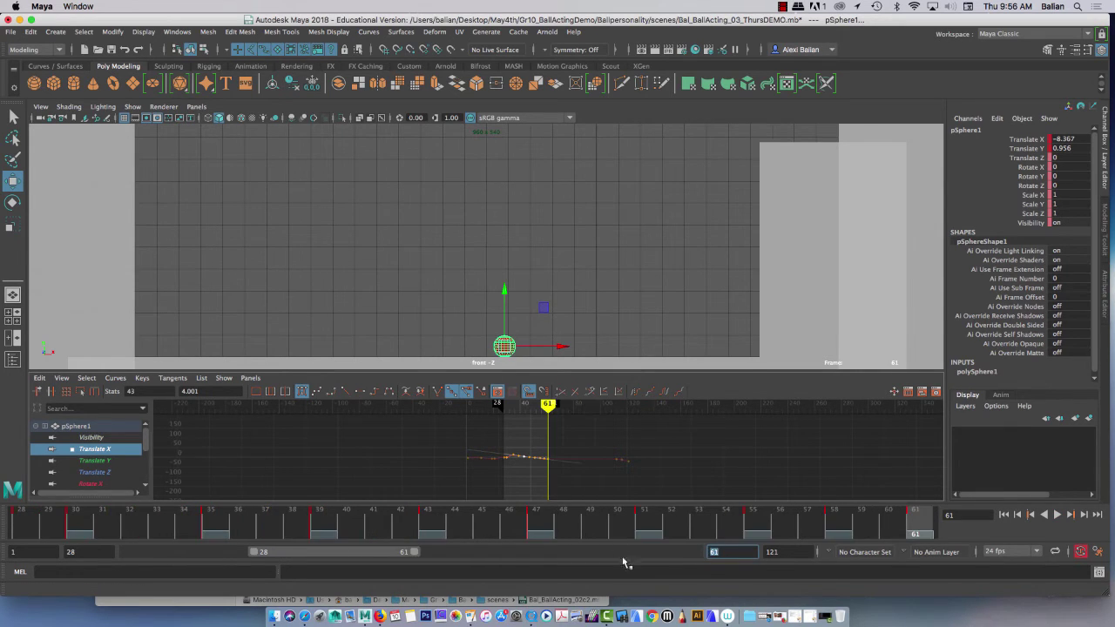
- Frame the ball's Translate X curve and examine its keys and tangents from the frame 35 peak to frame 61
{"action": "left_click", "coordinate": [541, 439]}
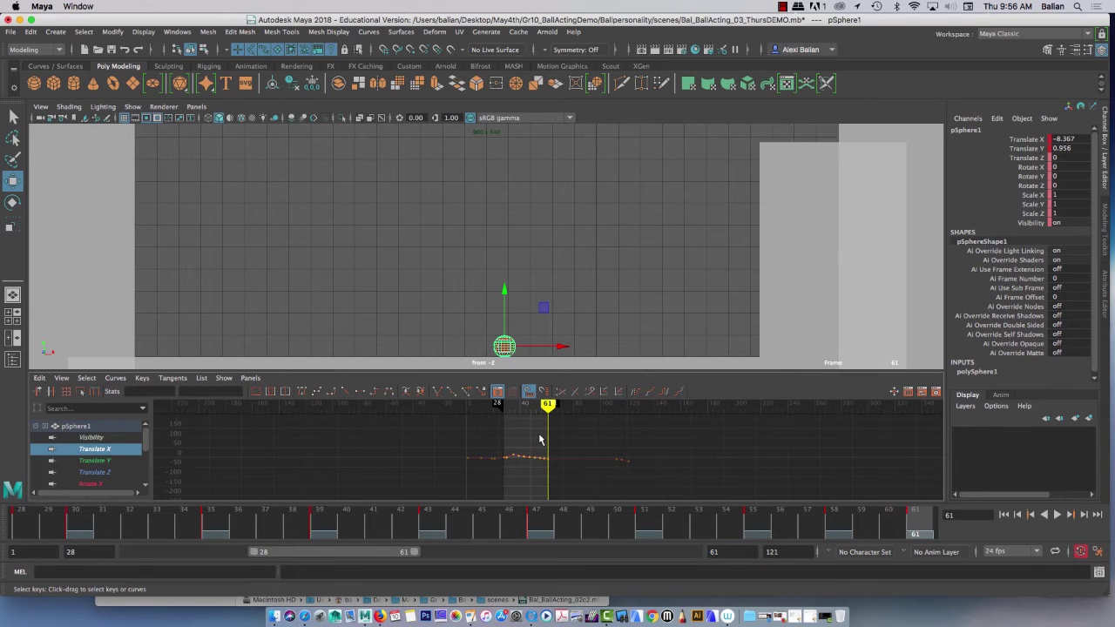
{"action": "key", "text": "f"}
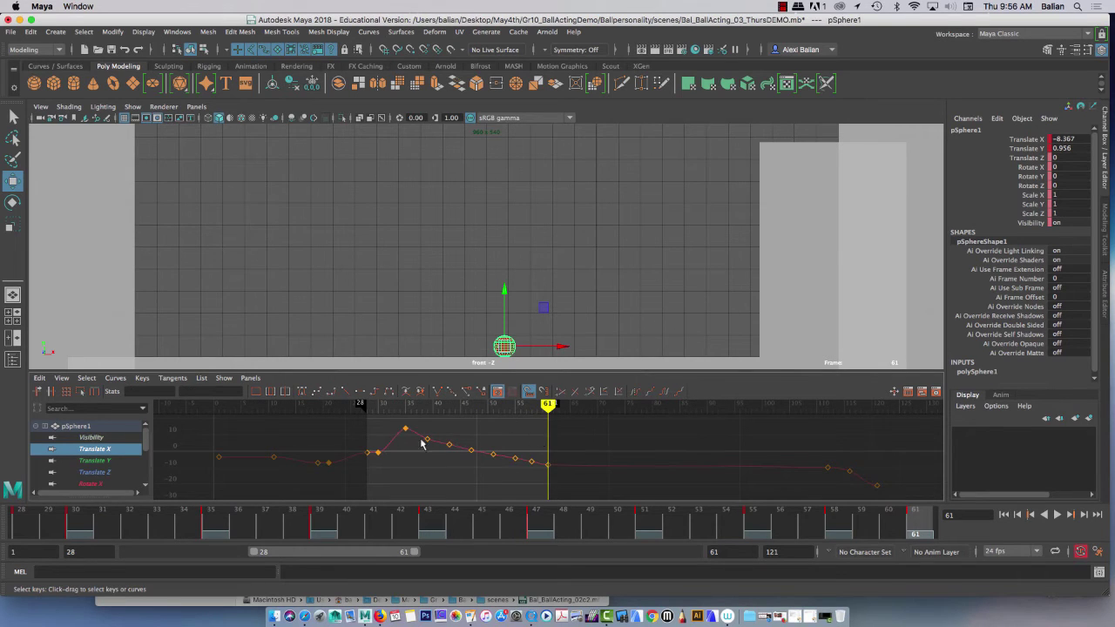
{"action": "scroll", "coordinate": [410, 460], "scroll_direction": "up", "scroll_amount": 5}
{"action": "middle_click_drag", "start_coordinate": [402, 462], "coordinate": [472, 470], "text": "alt"}
{"action": "left_click_drag", "start_coordinate": [401, 432], "coordinate": [629, 479]}
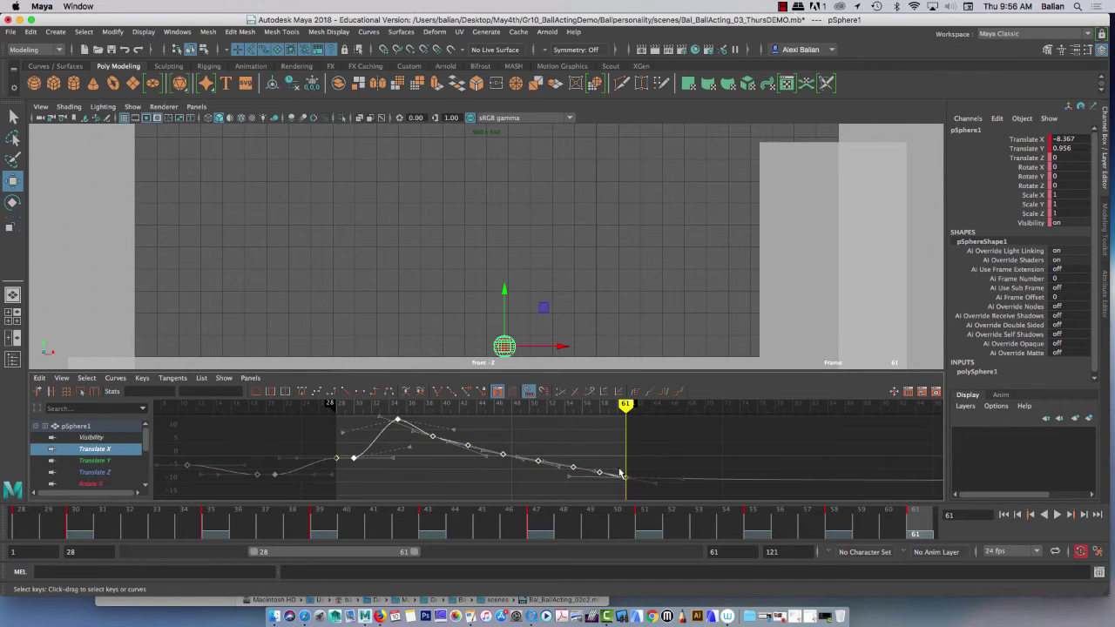
{"action": "left_click", "coordinate": [432, 461]}
{"action": "left_click_drag", "start_coordinate": [381, 420], "coordinate": [361, 478]}
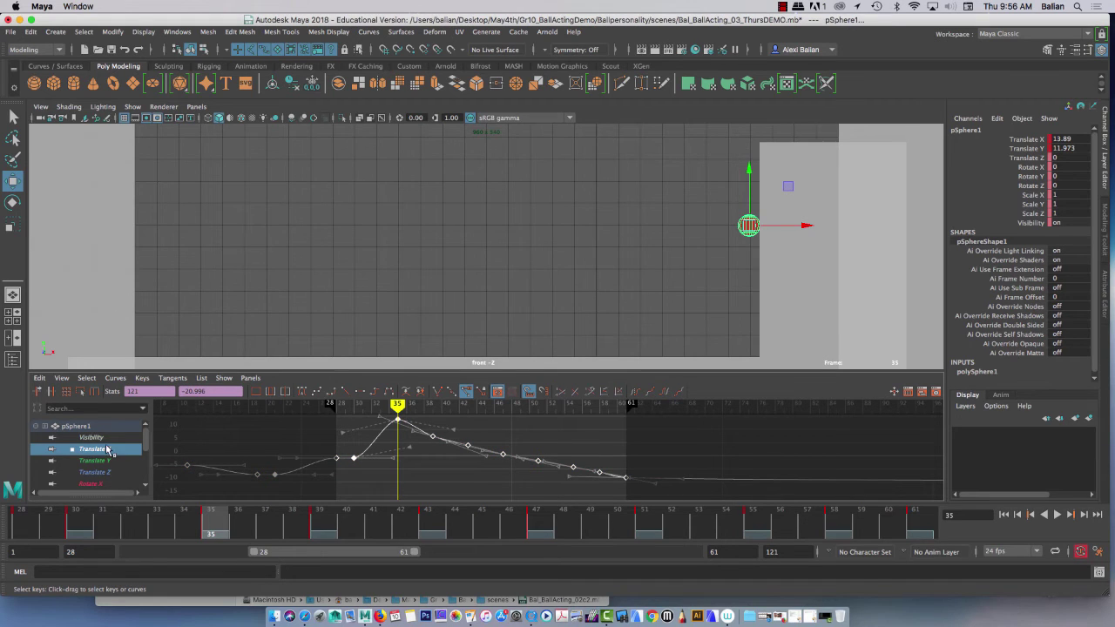
{"action": "left_click", "coordinate": [353, 442]}
{"action": "scroll", "coordinate": [367, 442], "scroll_direction": "up", "scroll_amount": 5}
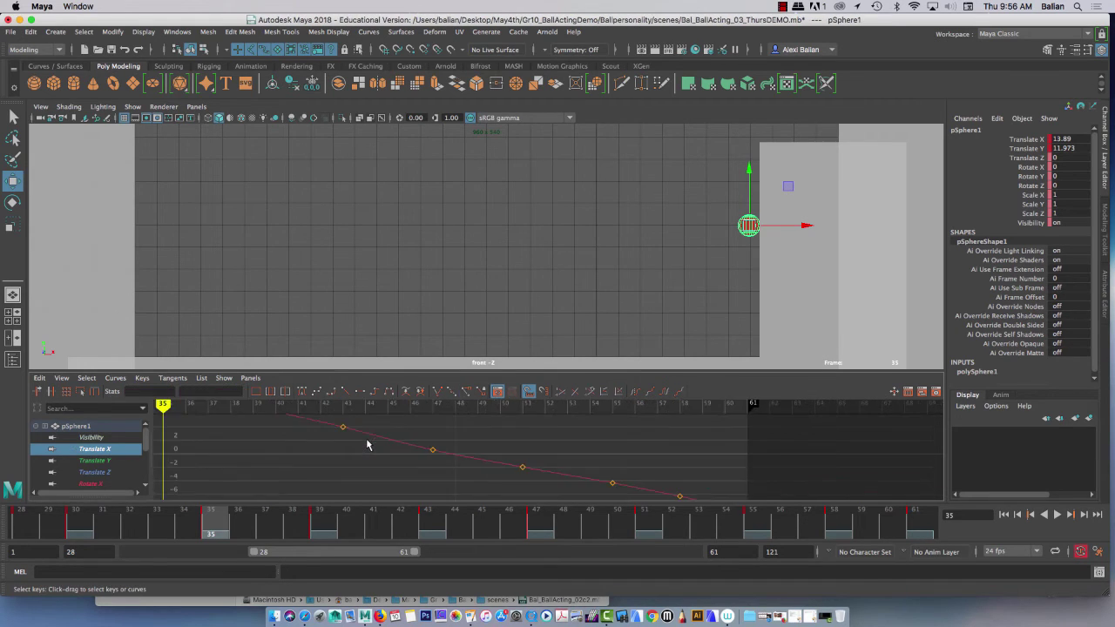
- Play back the ball's retimed motion over frames 28 to 61
{"action": "left_click_drag", "start_coordinate": [349, 366], "coordinate": [348, 383]}
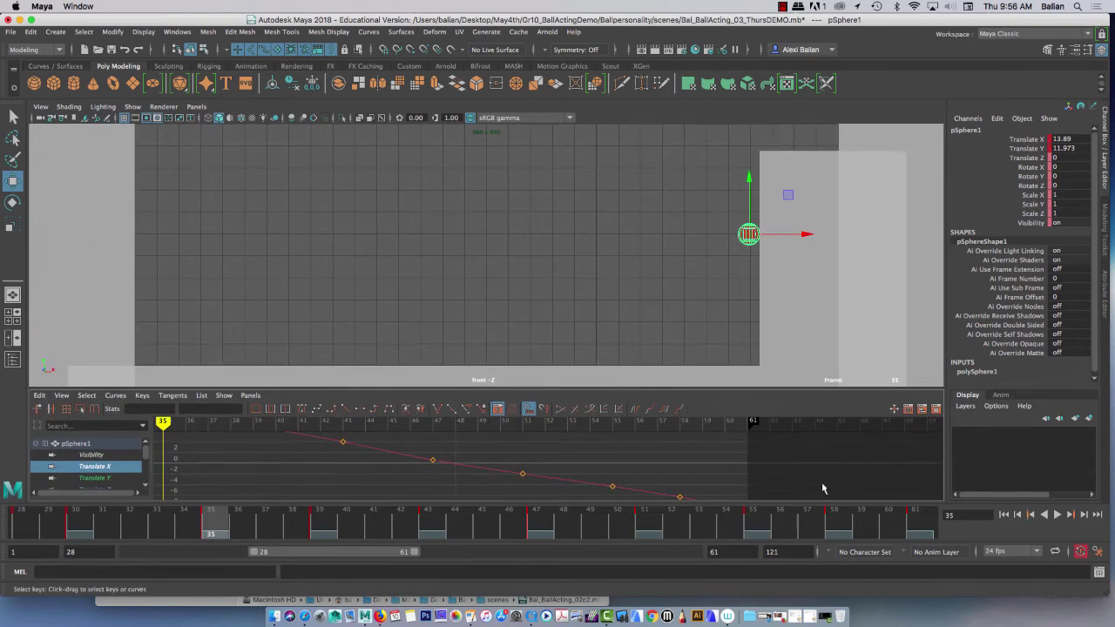
{"action": "left_click", "coordinate": [1057, 514]}
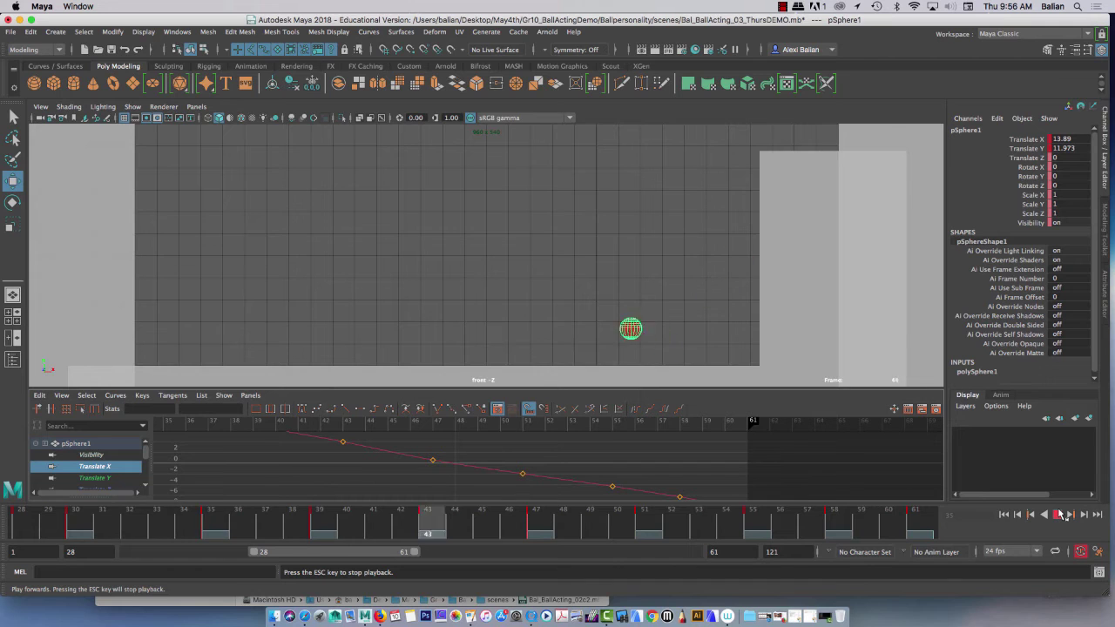
{"action": "left_click", "coordinate": [1057, 514]}
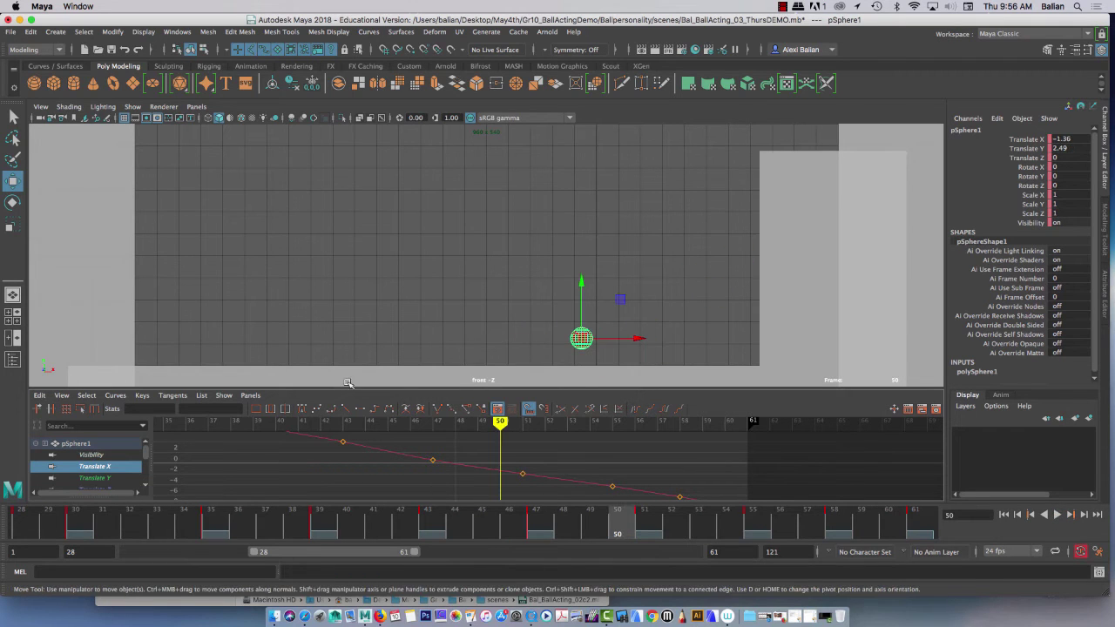
- Straighten the Translate X curve between frames 30 and 35 by aiming the facing tangents of the two keys at each other
{"action": "left_click_drag", "start_coordinate": [481, 384], "coordinate": [481, 345]}
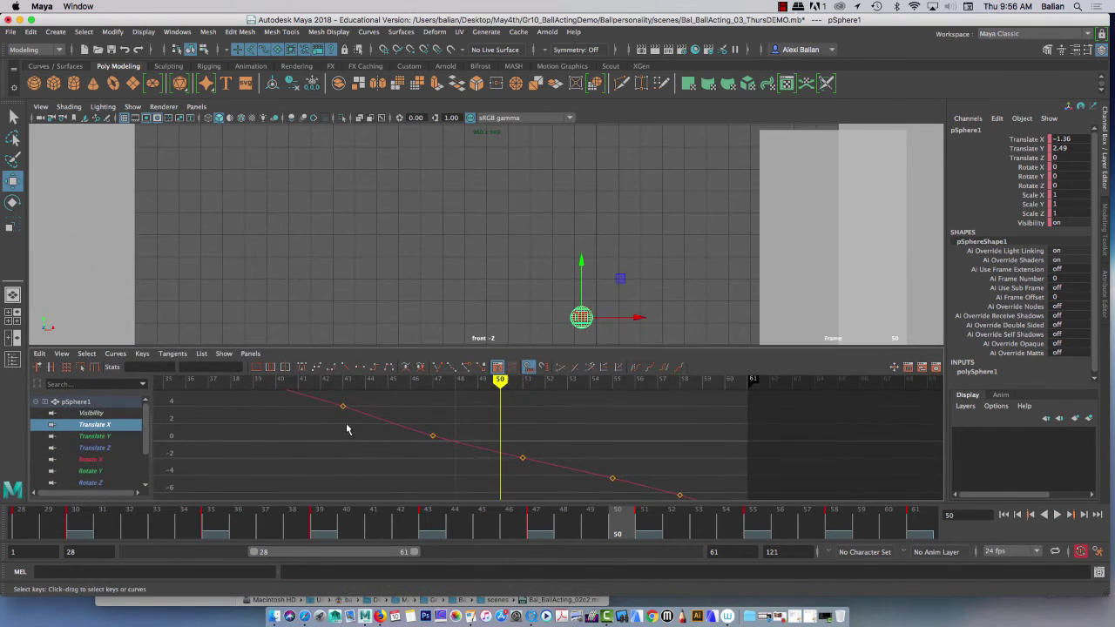
{"action": "key", "text": "f"}
{"action": "middle_click_drag", "start_coordinate": [370, 438], "coordinate": [435, 458], "text": "alt"}
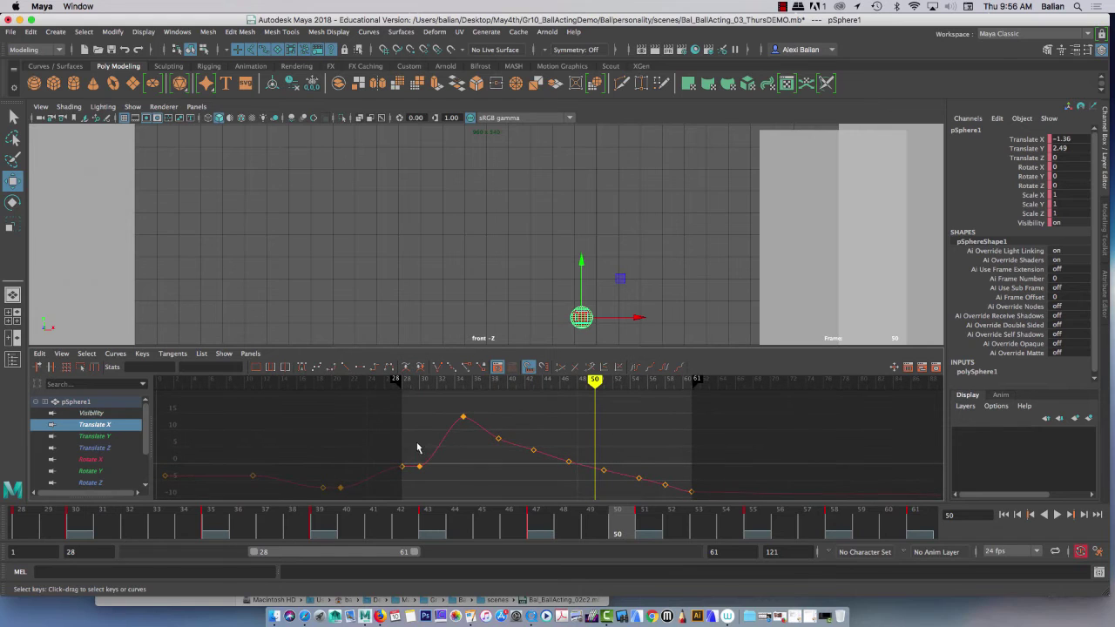
{"action": "left_click_drag", "start_coordinate": [417, 444], "coordinate": [446, 494]}
{"action": "left_click_drag", "start_coordinate": [455, 442], "coordinate": [499, 486]}
{"action": "middle_click_drag", "start_coordinate": [499, 486], "coordinate": [463, 453]}
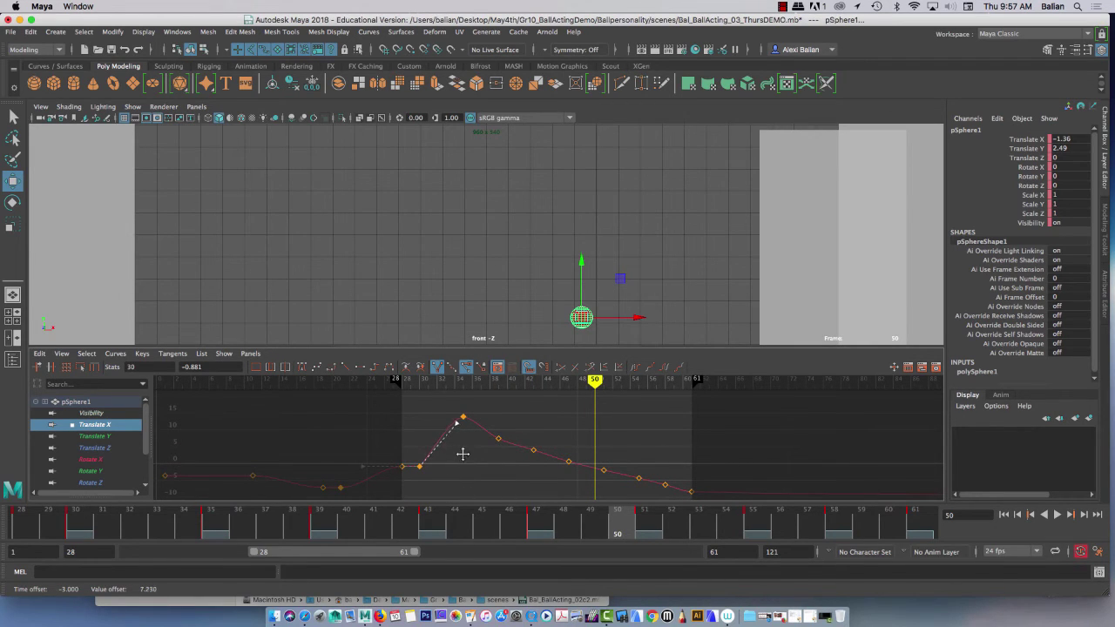
{"action": "left_click_drag", "start_coordinate": [446, 407], "coordinate": [426, 427]}
{"action": "middle_click_drag", "start_coordinate": [426, 427], "coordinate": [438, 444]}
- Straighten the Translate X curve between frames 35 and 39, breaking the frame 39 key's tangents and aiming its incoming tangent at the peak
{"action": "middle_click_drag", "start_coordinate": [527, 436], "coordinate": [519, 438]}
{"action": "left_click", "coordinate": [497, 438]}
{"action": "middle_click_drag", "start_coordinate": [441, 414], "coordinate": [448, 418]}
{"action": "key", "text": "f"}
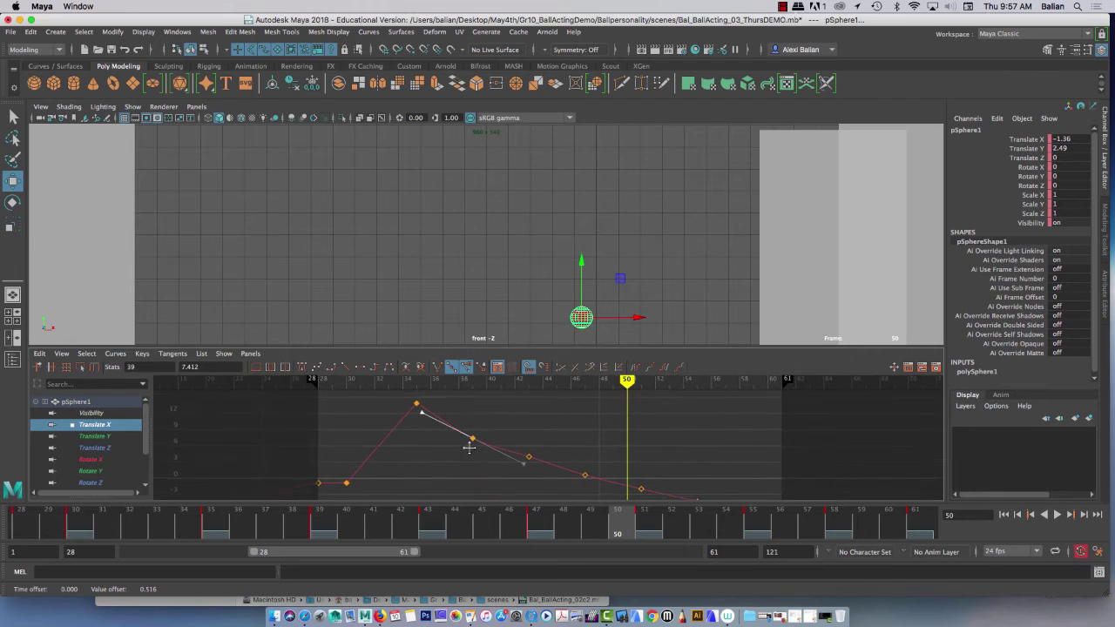
{"action": "left_click", "coordinate": [437, 365]}
{"action": "left_click", "coordinate": [478, 439]}
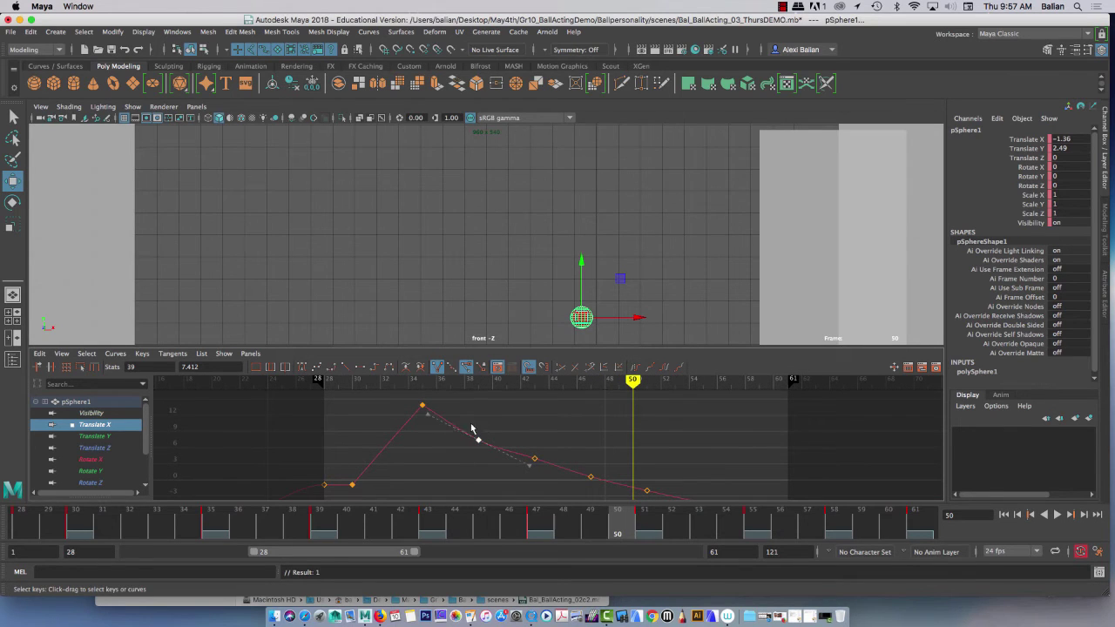
{"action": "left_click_drag", "start_coordinate": [435, 442], "coordinate": [424, 409]}
{"action": "middle_click_drag", "start_coordinate": [435, 437], "coordinate": [436, 436]}
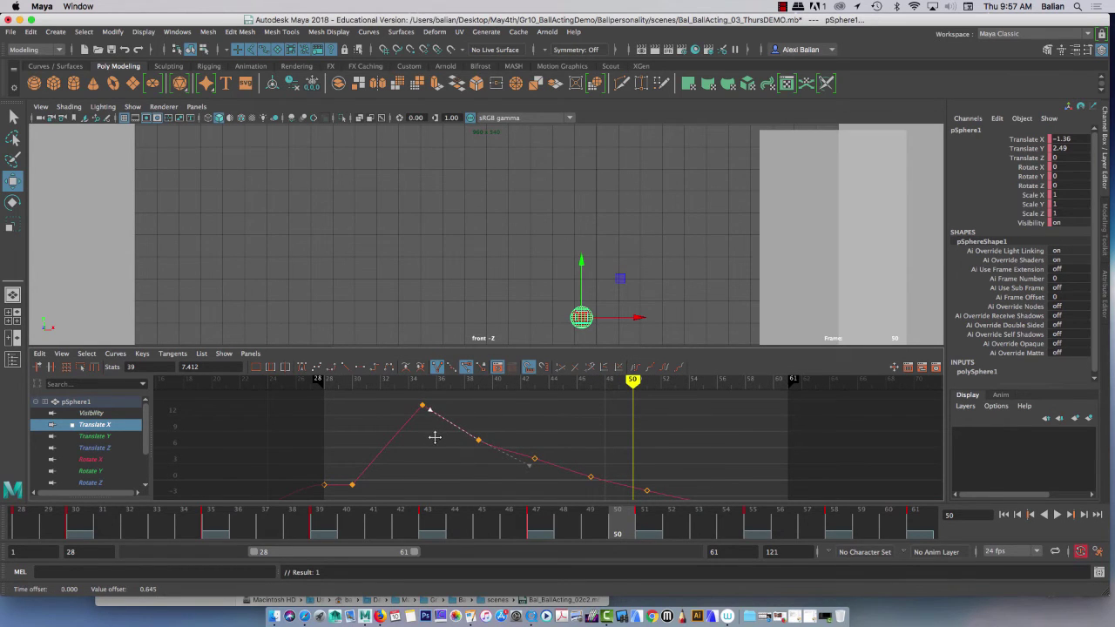
- Straighten the Translate X curve between frames 39 and 43, breaking the frame 43 key's tangents and aiming its incoming tangent at the frame 39 key
{"action": "middle_click_drag", "start_coordinate": [531, 466], "coordinate": [534, 475]}
{"action": "left_click_drag", "start_coordinate": [519, 478], "coordinate": [520, 484]}
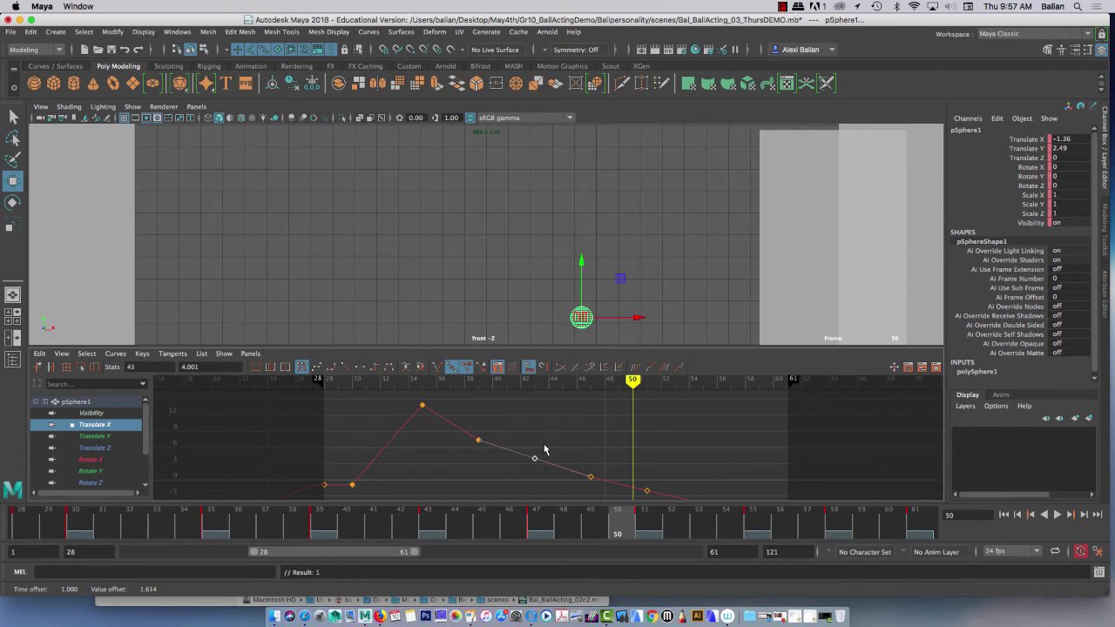
{"action": "left_click", "coordinate": [435, 368]}
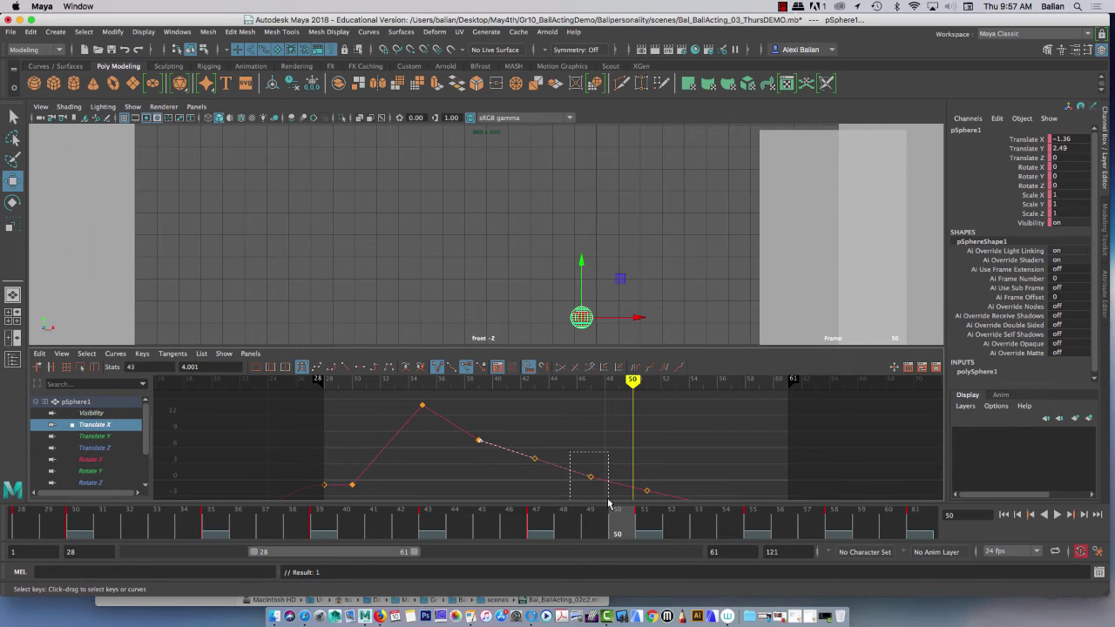
- Break the tangents of the frame 47 key on the Translate X curve and aim its outgoing tangent at the frame 51 key
{"action": "left_click_drag", "start_coordinate": [609, 504], "coordinate": [554, 481]}
{"action": "left_click", "coordinate": [437, 367]}
{"action": "middle_click_drag", "start_coordinate": [555, 481], "coordinate": [465, 424]}
{"action": "left_click_drag", "start_coordinate": [551, 471], "coordinate": [554, 472]}
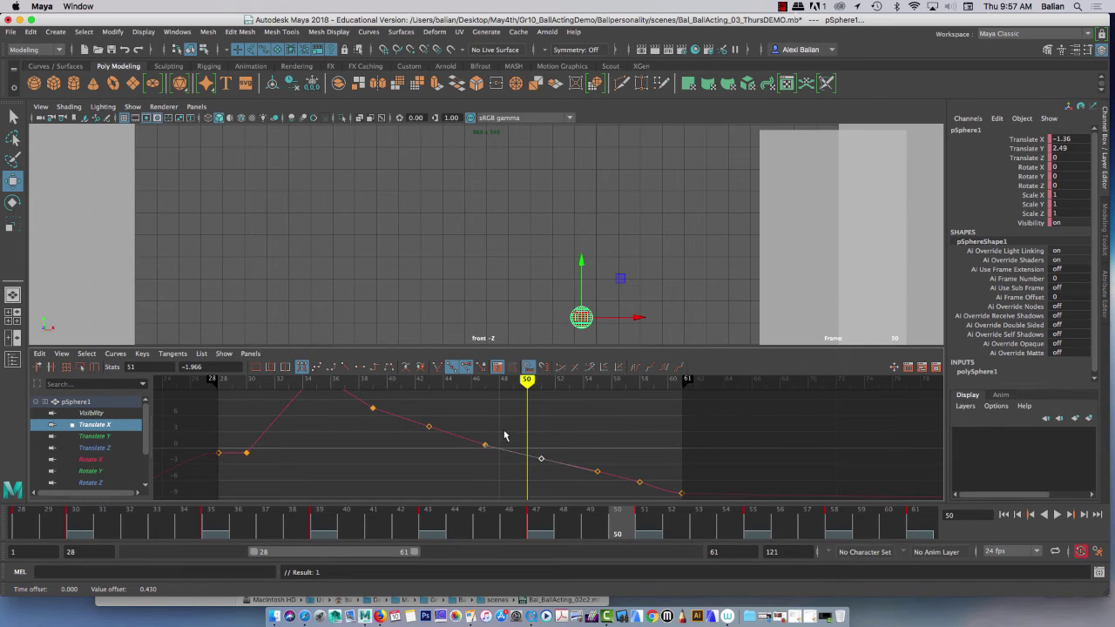
{"action": "left_click_drag", "start_coordinate": [504, 435], "coordinate": [483, 458]}
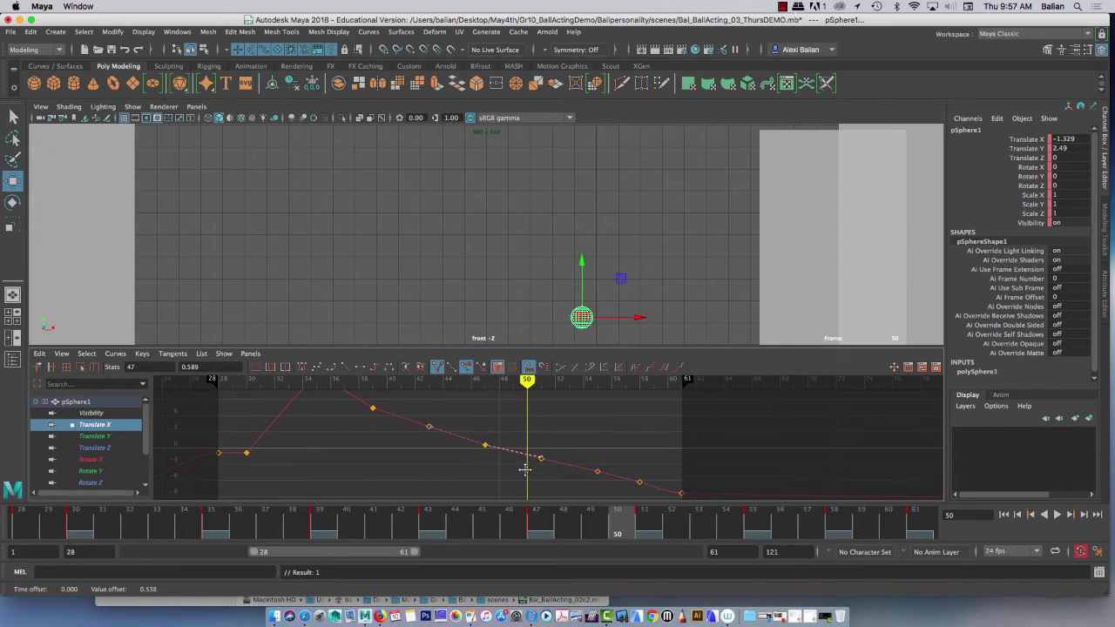
{"action": "scroll", "coordinate": [520, 478], "scroll_direction": "up", "scroll_amount": 3}
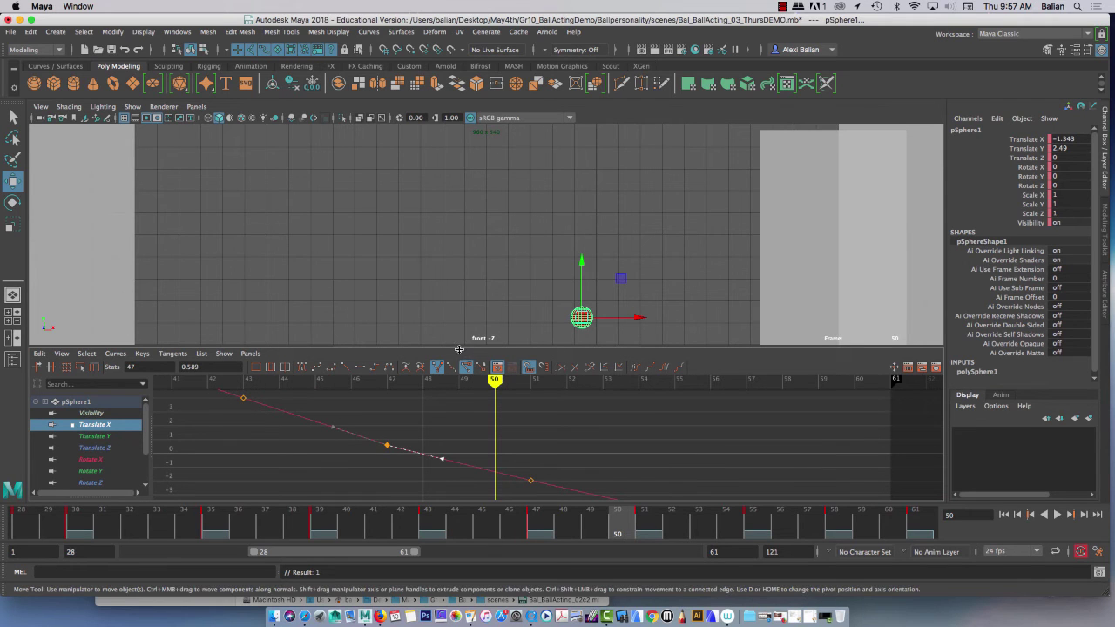
{"action": "left_click_drag", "start_coordinate": [459, 347], "coordinate": [459, 225]}
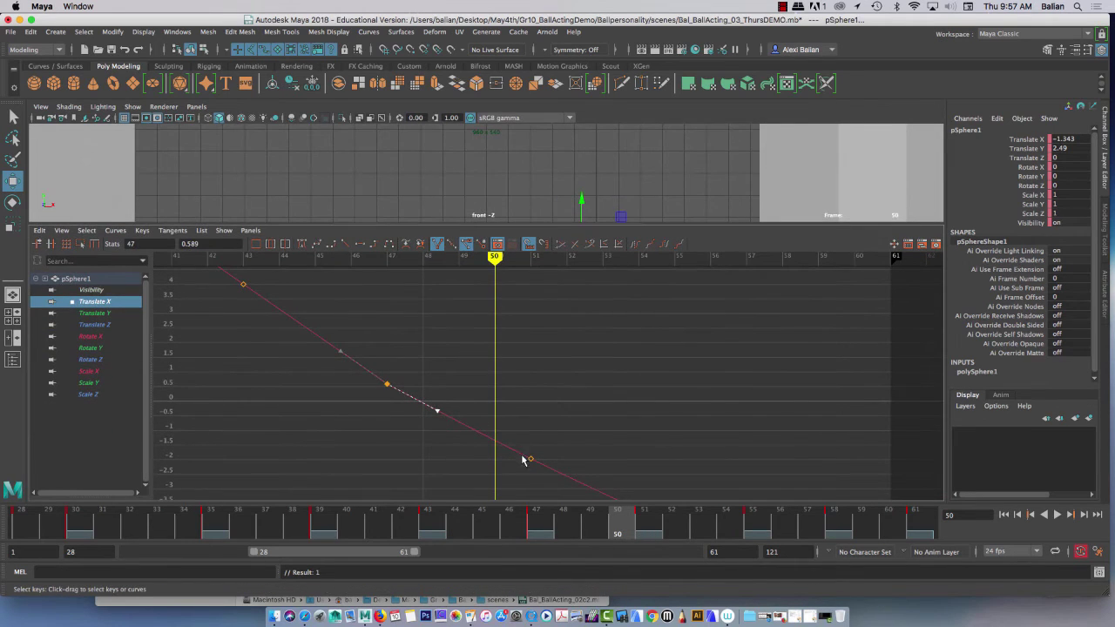
- Set the tangents of the frame 55 key on the Translate X curve to linear
{"action": "middle_click_drag", "start_coordinate": [547, 406], "coordinate": [575, 343], "text": "alt"}
{"action": "left_click_drag", "start_coordinate": [573, 384], "coordinate": [550, 413]}
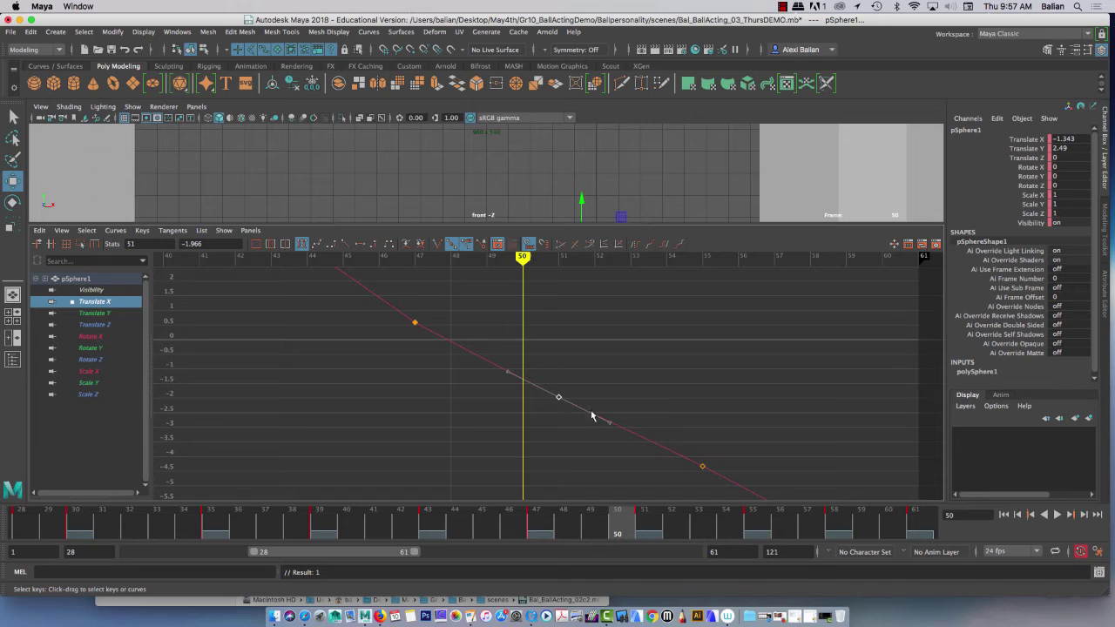
{"action": "left_click_drag", "start_coordinate": [696, 436], "coordinate": [724, 499]}
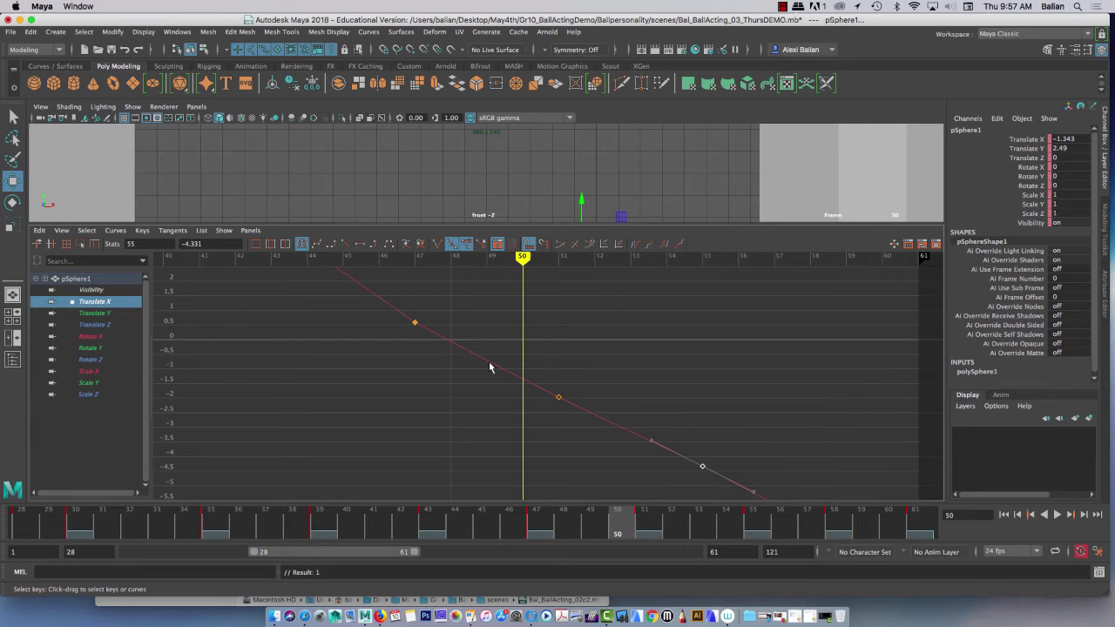
{"action": "left_click", "coordinate": [345, 244]}
{"action": "left_click_drag", "start_coordinate": [640, 487], "coordinate": [644, 477]}
{"action": "middle_click_drag", "start_coordinate": [721, 376], "coordinate": [564, 338], "text": "alt"}
{"action": "left_click_drag", "start_coordinate": [595, 411], "coordinate": [597, 412]}
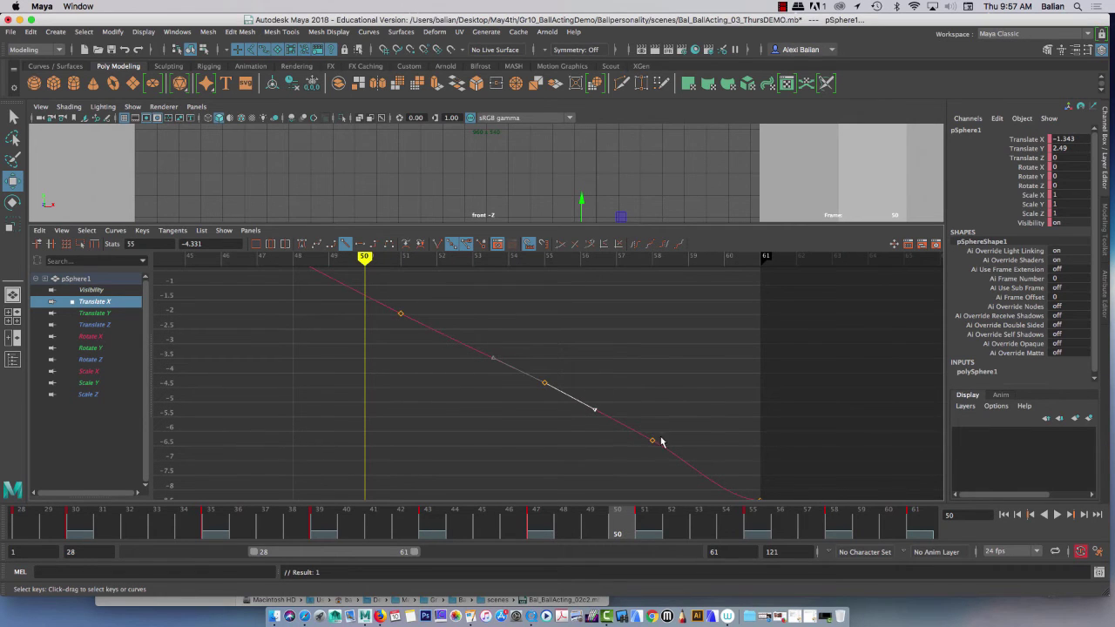
- Break the tangents of the frame 61 key on the Translate X curve and aim its incoming tangent at the frame 58 key
{"action": "left_click_drag", "start_coordinate": [668, 429], "coordinate": [642, 458]}
{"action": "middle_click_drag", "start_coordinate": [641, 458], "coordinate": [539, 383], "text": "alt"}
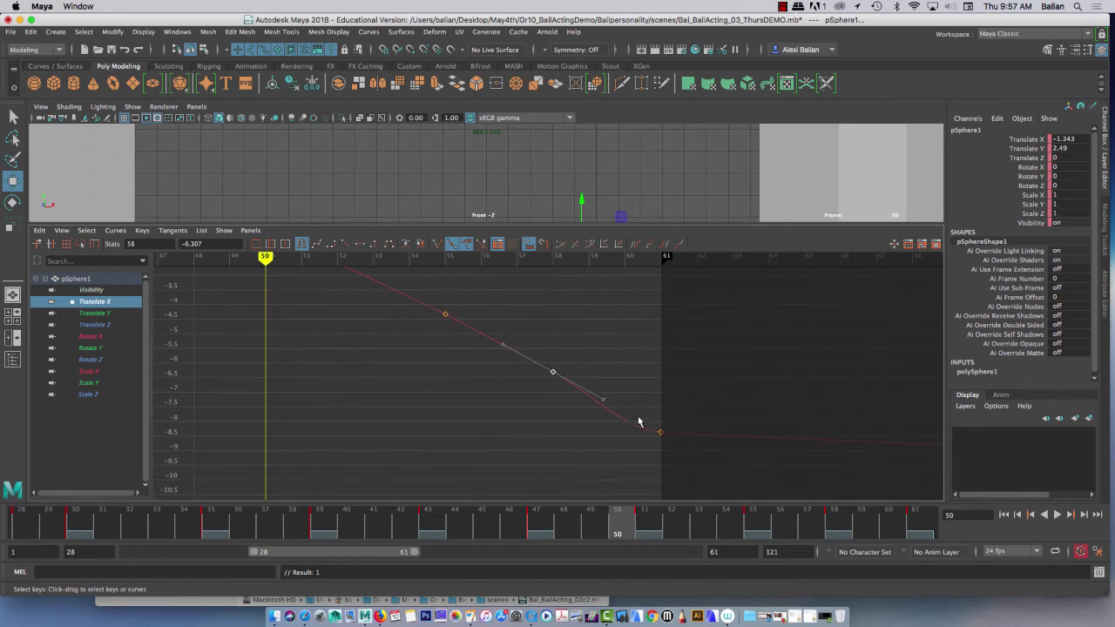
{"action": "left_click_drag", "start_coordinate": [646, 415], "coordinate": [677, 450]}
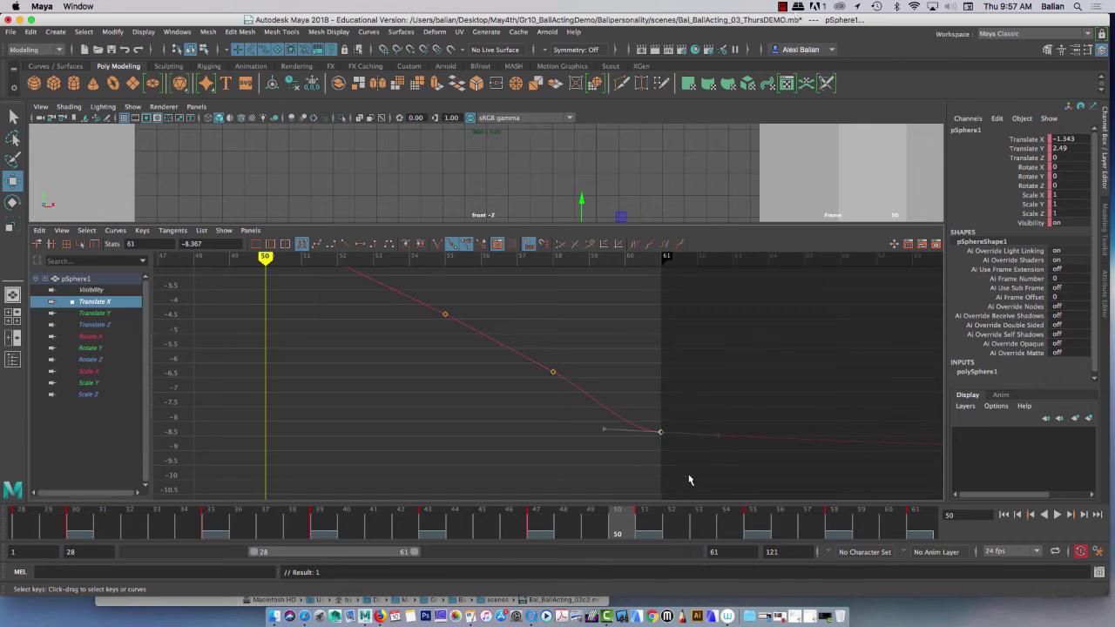
{"action": "left_click", "coordinate": [439, 245]}
{"action": "left_click_drag", "start_coordinate": [619, 409], "coordinate": [590, 453]}
{"action": "middle_click_drag", "start_coordinate": [591, 451], "coordinate": [597, 430]}
{"action": "left_click", "coordinate": [553, 373]}
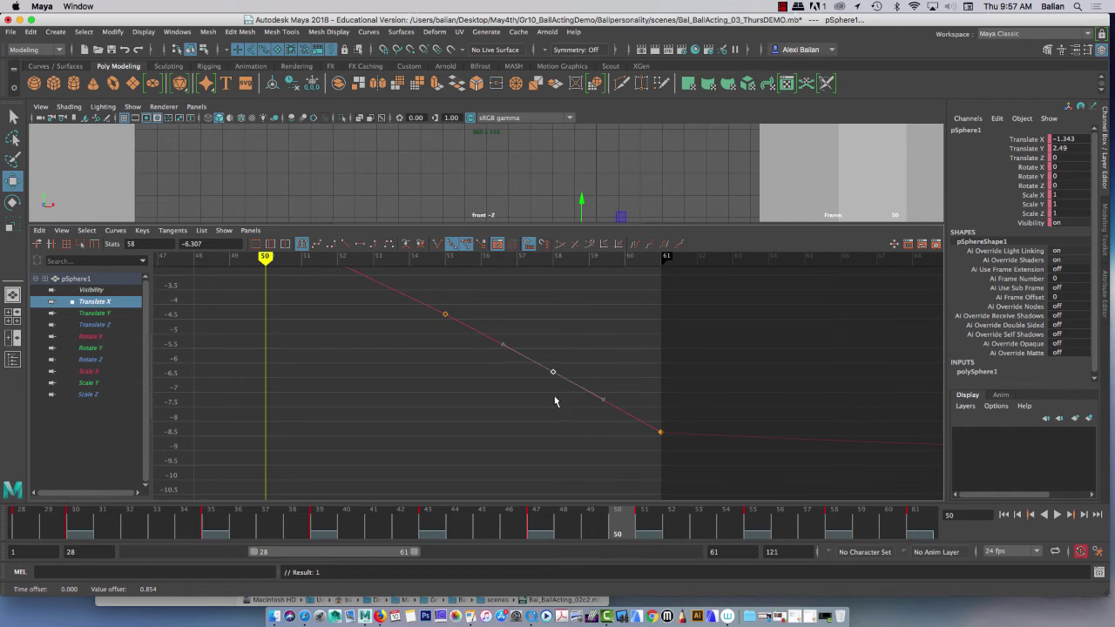
{"action": "left_click", "coordinate": [601, 397]}
{"action": "scroll", "coordinate": [574, 437], "scroll_direction": "down", "scroll_amount": 10}
{"action": "middle_click_drag", "start_coordinate": [508, 402], "coordinate": [641, 455], "text": "alt"}
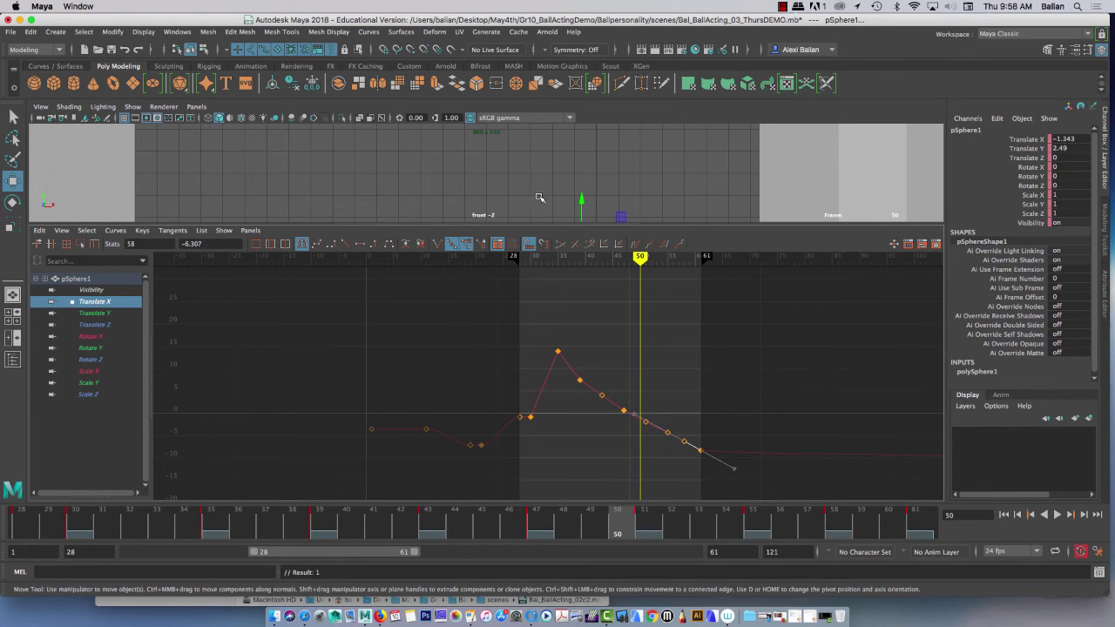
- Play back the ball's motion with the straightened Translate X curve over frames 28 to 61
{"action": "left_click_drag", "start_coordinate": [512, 224], "coordinate": [514, 383]}
{"action": "left_click", "coordinate": [1056, 514]}
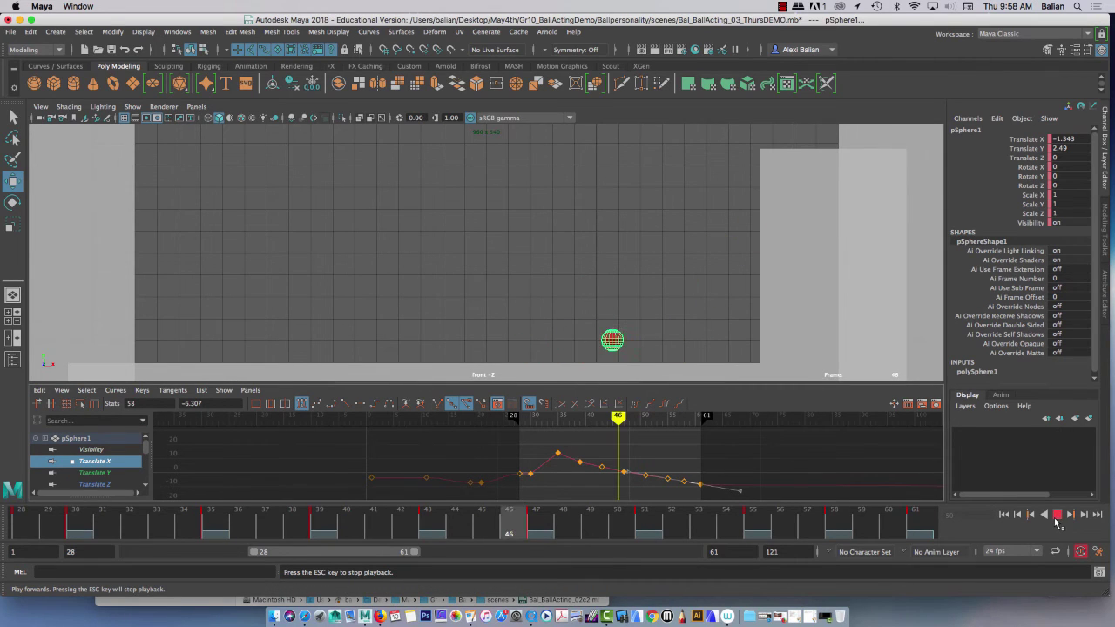
{"action": "left_click", "coordinate": [1056, 515]}
- Frame the ball's Translate Y curve and examine its bounce keys and tangents from frame 30 to 61
{"action": "left_click_drag", "start_coordinate": [528, 383], "coordinate": [555, 222]}
{"action": "left_click", "coordinate": [96, 444]}
{"action": "key", "text": "a"}
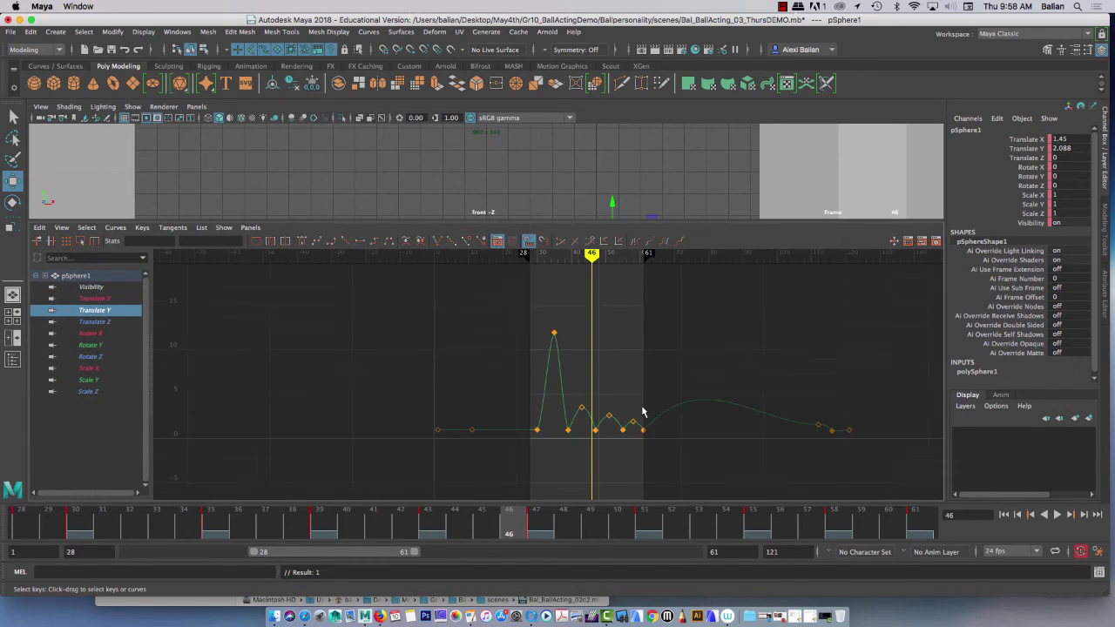
{"action": "scroll", "coordinate": [641, 410], "scroll_direction": "up", "scroll_amount": 5}
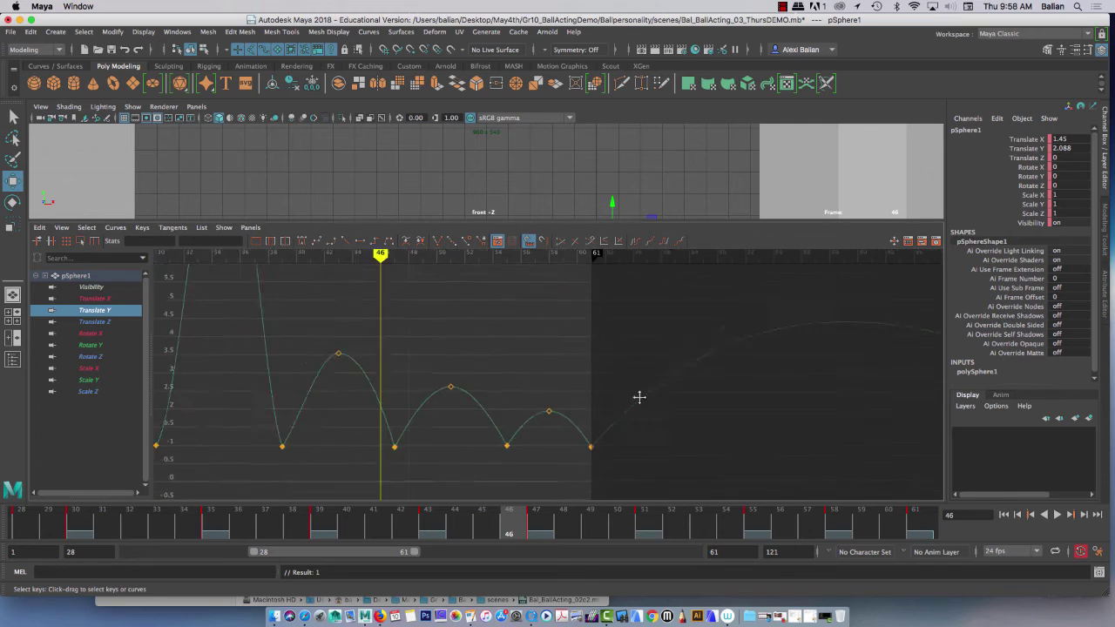
{"action": "middle_click_drag", "start_coordinate": [639, 397], "coordinate": [851, 407], "text": "alt"}
{"action": "scroll", "coordinate": [477, 399], "scroll_direction": "down", "scroll_amount": 5}
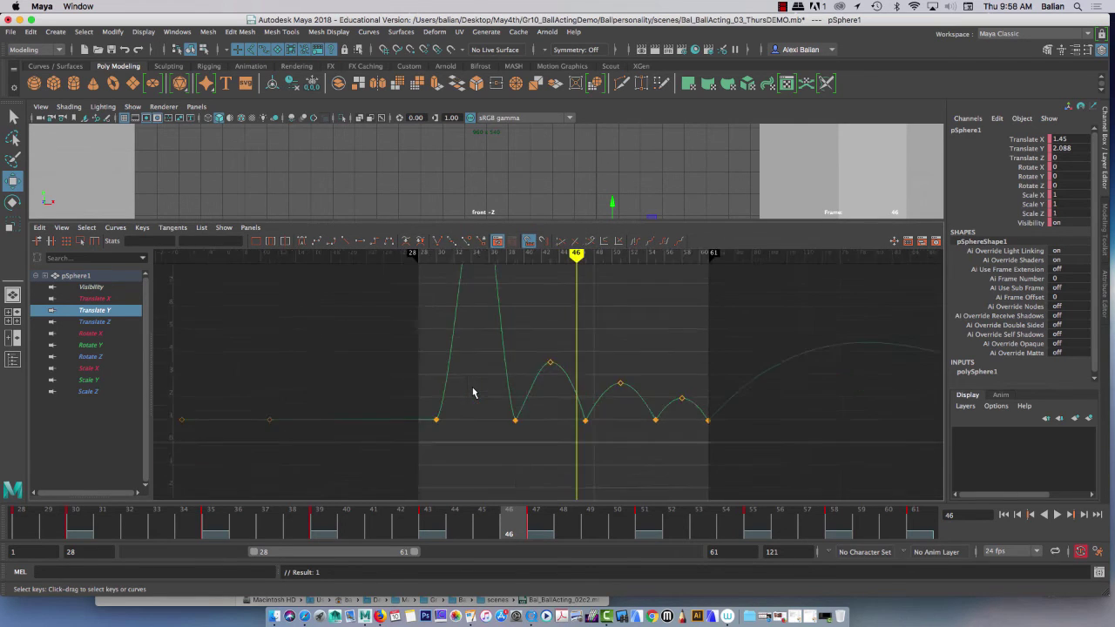
{"action": "left_click_drag", "start_coordinate": [459, 276], "coordinate": [734, 408]}
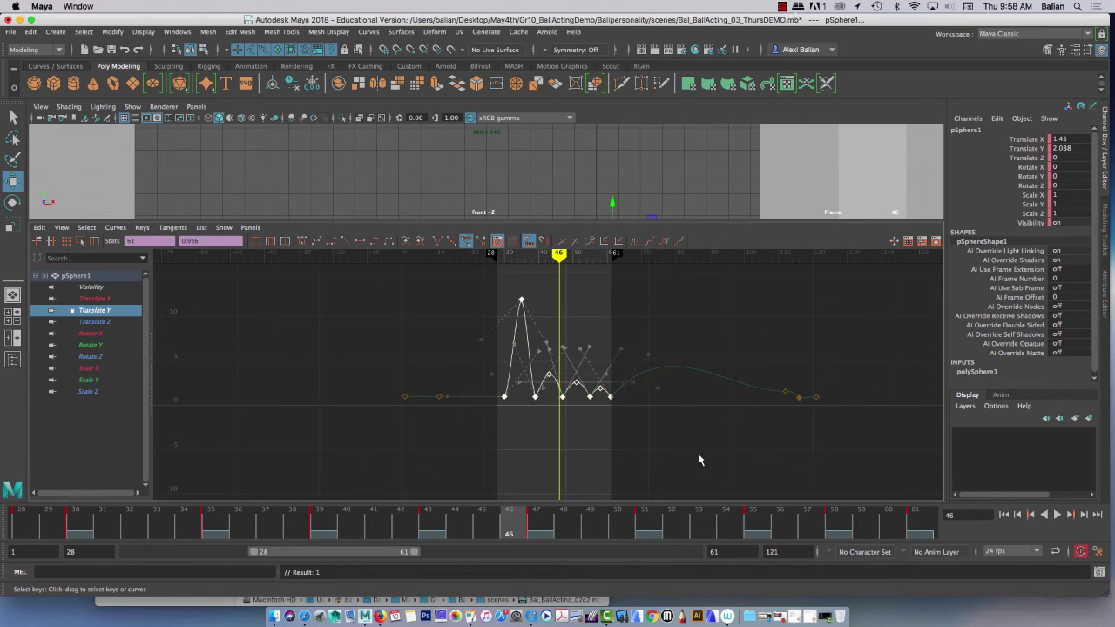
{"action": "key", "text": "f"}
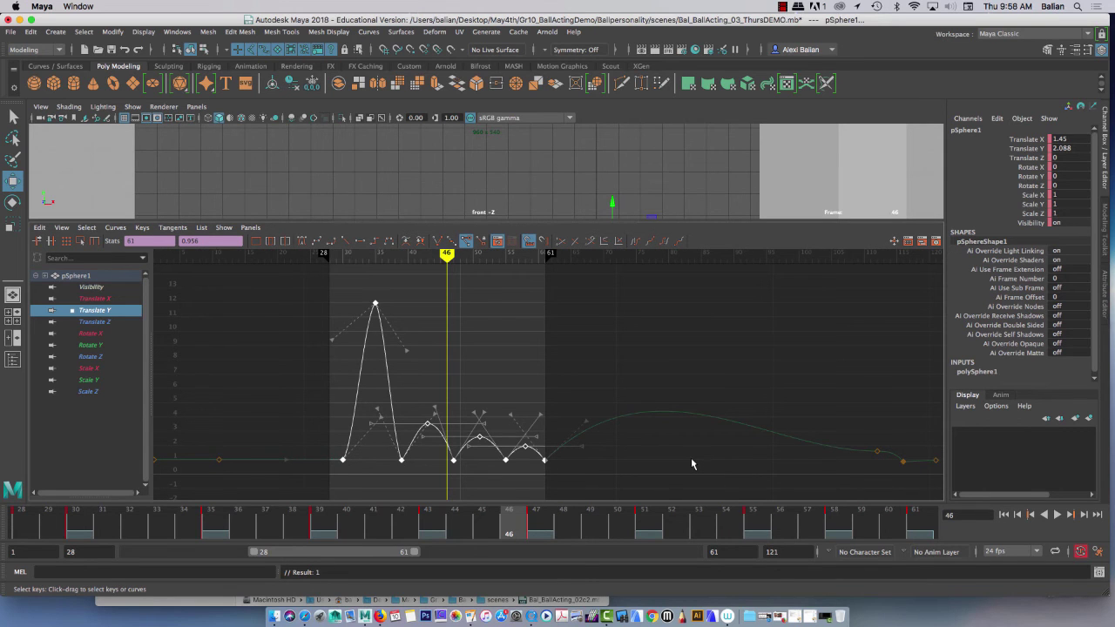
{"action": "scroll", "coordinate": [527, 273], "scroll_direction": "up", "scroll_amount": 3}
{"action": "middle_click_drag", "start_coordinate": [505, 293], "coordinate": [705, 306], "text": "alt"}
{"action": "scroll", "coordinate": [549, 395], "scroll_direction": "down", "scroll_amount": 3}
- Reshape the first Translate Y arc by steepening the frame 30 key's outgoing tangent and pulling both frame 35 peak tangents downward
{"action": "left_click_drag", "start_coordinate": [505, 450], "coordinate": [493, 382]}
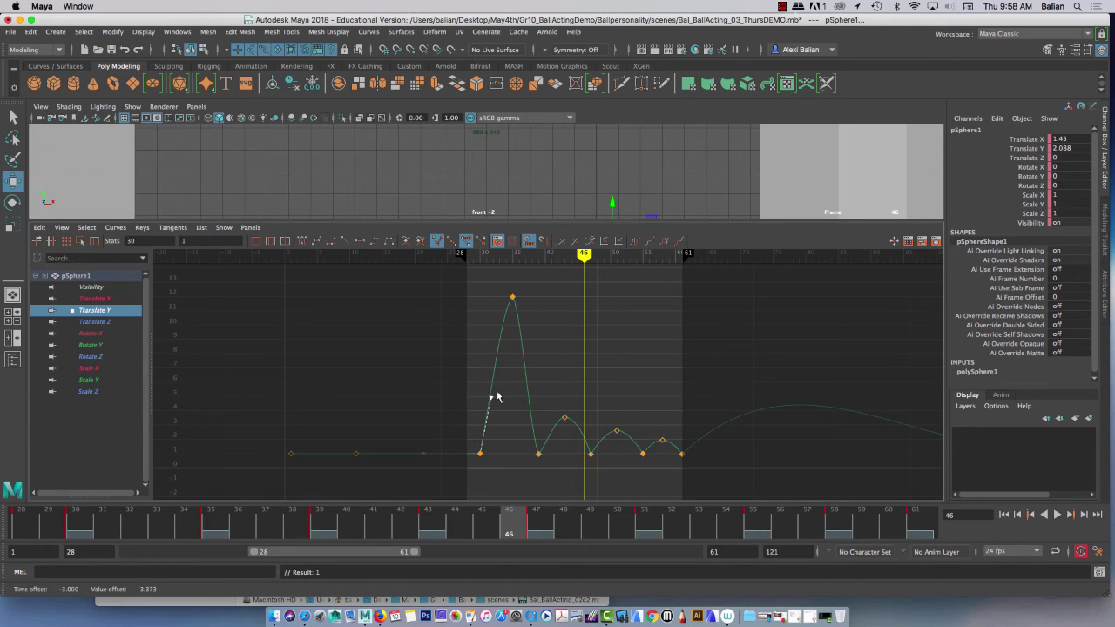
{"action": "left_click_drag", "start_coordinate": [511, 428], "coordinate": [545, 470]}
{"action": "left_click_drag", "start_coordinate": [500, 417], "coordinate": [520, 400]}
{"action": "left_click_drag", "start_coordinate": [493, 283], "coordinate": [507, 346]}
{"action": "middle_click_drag", "start_coordinate": [490, 330], "coordinate": [515, 357]}
{"action": "left_click_drag", "start_coordinate": [566, 330], "coordinate": [527, 356]}
{"action": "middle_click_drag", "start_coordinate": [541, 358], "coordinate": [527, 384]}
- Aim the incoming tangent of the frame 39 key on the Translate Y curve toward the frame 35 peak
{"action": "left_click_drag", "start_coordinate": [521, 416], "coordinate": [552, 492]}
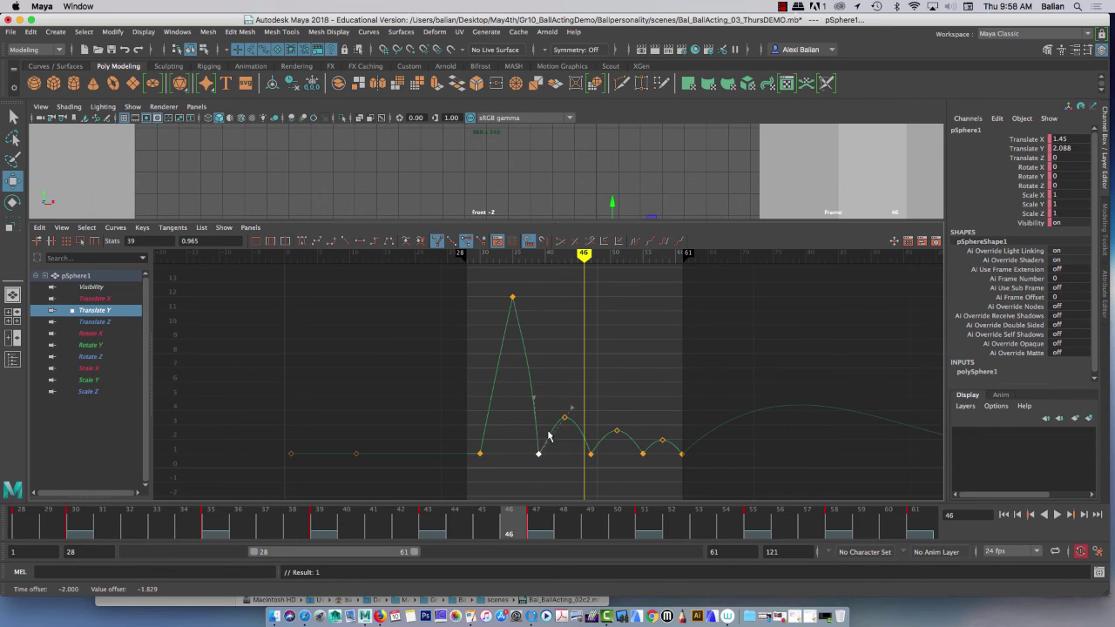
{"action": "left_click_drag", "start_coordinate": [543, 370], "coordinate": [517, 410]}
{"action": "middle_click_drag", "start_coordinate": [517, 403], "coordinate": [513, 405]}
- Steepen the frame 39 key's outgoing tangent on the Translate Y curve to give the second bounce a fuller rise
{"action": "left_click_drag", "start_coordinate": [585, 418], "coordinate": [585, 416]}
{"action": "middle_click_drag", "start_coordinate": [589, 397], "coordinate": [598, 267]}
{"action": "scroll", "coordinate": [575, 397], "scroll_direction": "up", "scroll_amount": 5}
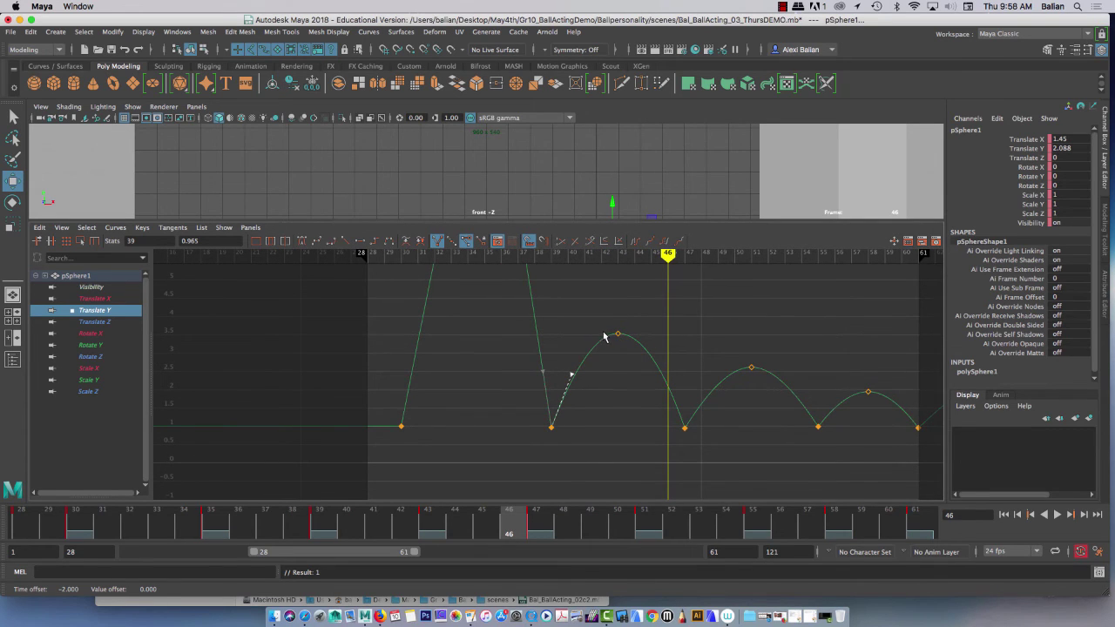
{"action": "left_click_drag", "start_coordinate": [616, 342], "coordinate": [618, 346]}
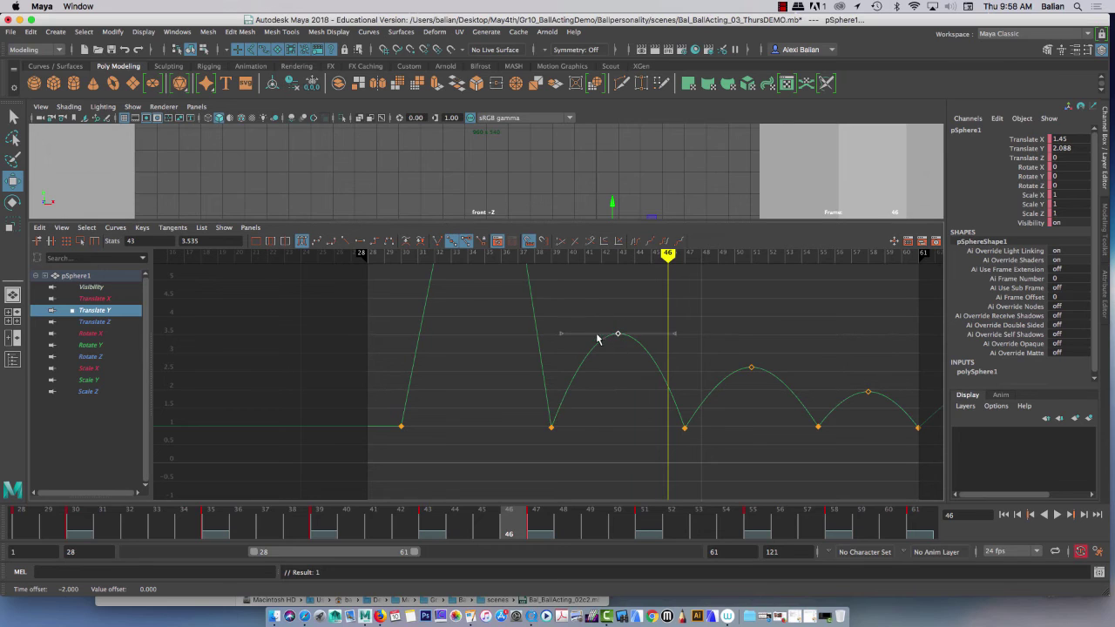
{"action": "left_click_drag", "start_coordinate": [583, 442], "coordinate": [582, 440]}
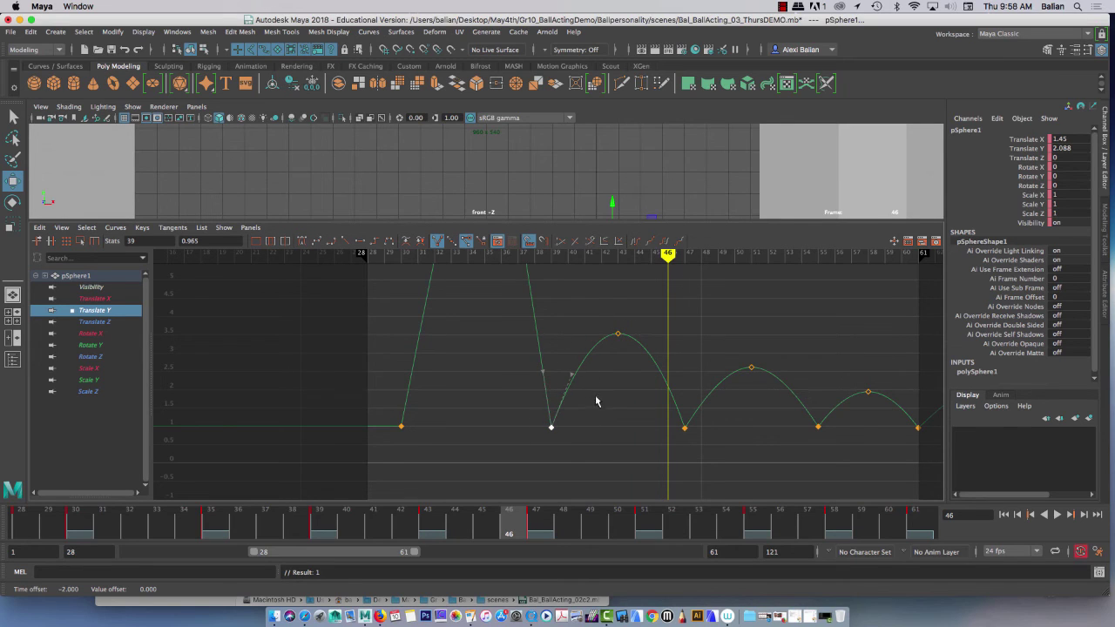
{"action": "middle_click_drag", "start_coordinate": [615, 383], "coordinate": [612, 376]}
- Try to steepen the incoming and outgoing tangents of the frame 47 key on the Translate Y curve
{"action": "left_click_drag", "start_coordinate": [672, 404], "coordinate": [691, 433]}
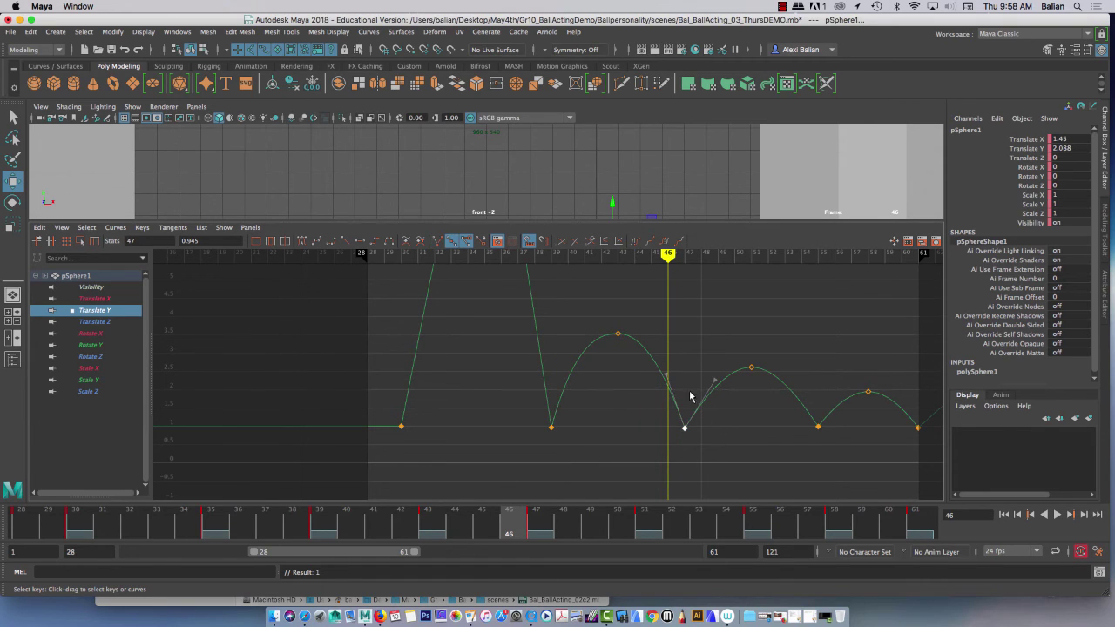
{"action": "left_click_drag", "start_coordinate": [657, 398], "coordinate": [659, 399]}
{"action": "middle_click_drag", "start_coordinate": [645, 392], "coordinate": [650, 394]}
{"action": "left_click_drag", "start_coordinate": [702, 374], "coordinate": [754, 439]}
{"action": "middle_click_drag", "start_coordinate": [740, 428], "coordinate": [741, 425]}
- Break the tangents of the Translate Y ground keys at frames 47, 55 and 61, and steepen both tangents of the frame 47 key
{"action": "left_click_drag", "start_coordinate": [668, 455], "coordinate": [934, 414]}
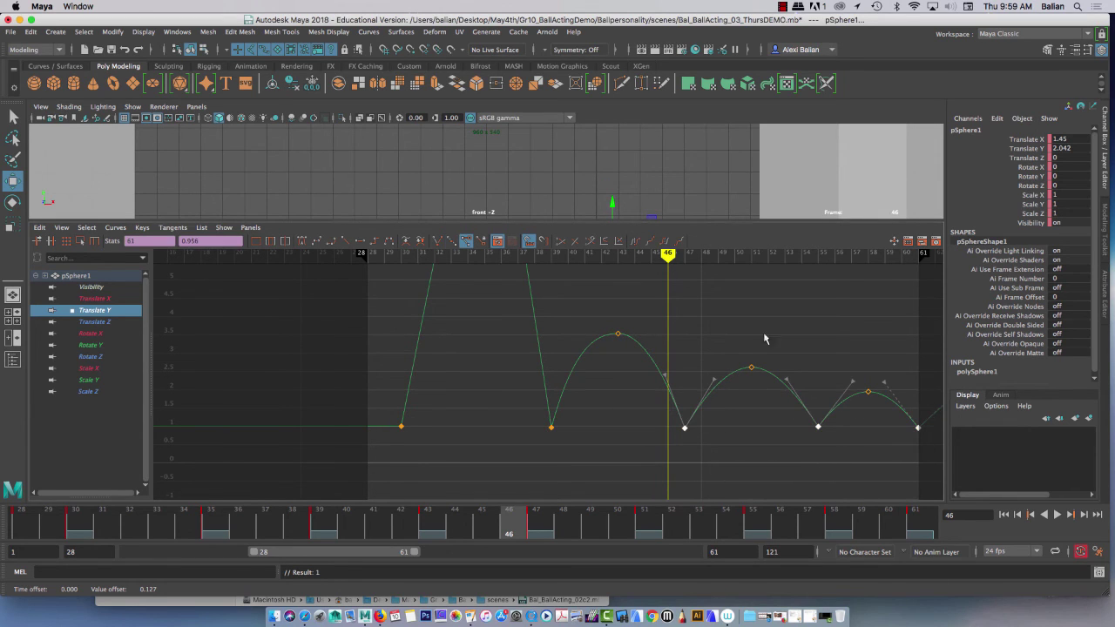
{"action": "left_click", "coordinate": [438, 242]}
{"action": "left_click_drag", "start_coordinate": [679, 381], "coordinate": [680, 380]}
{"action": "middle_click_drag", "start_coordinate": [679, 368], "coordinate": [685, 366]}
{"action": "left_click_drag", "start_coordinate": [692, 358], "coordinate": [739, 409]}
{"action": "middle_click_drag", "start_coordinate": [738, 409], "coordinate": [738, 393]}
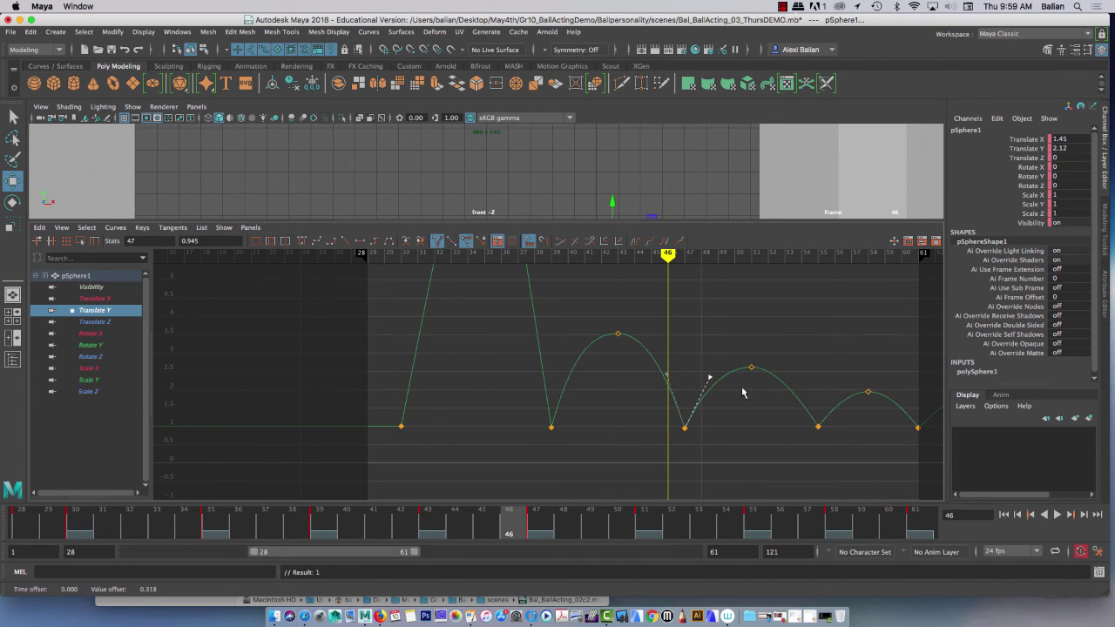
- Steepen both tangents of the frame 55 key and the incoming tangent of the frame 61 key on the Translate Y curve
{"action": "left_click_drag", "start_coordinate": [756, 404], "coordinate": [841, 447]}
{"action": "middle_click_drag", "start_coordinate": [773, 401], "coordinate": [774, 397]}
{"action": "left_click_drag", "start_coordinate": [827, 361], "coordinate": [862, 388]}
{"action": "middle_click_drag", "start_coordinate": [860, 379], "coordinate": [847, 375]}
{"action": "left_click_drag", "start_coordinate": [930, 429], "coordinate": [930, 429]}
{"action": "middle_click_drag", "start_coordinate": [894, 418], "coordinate": [892, 413]}
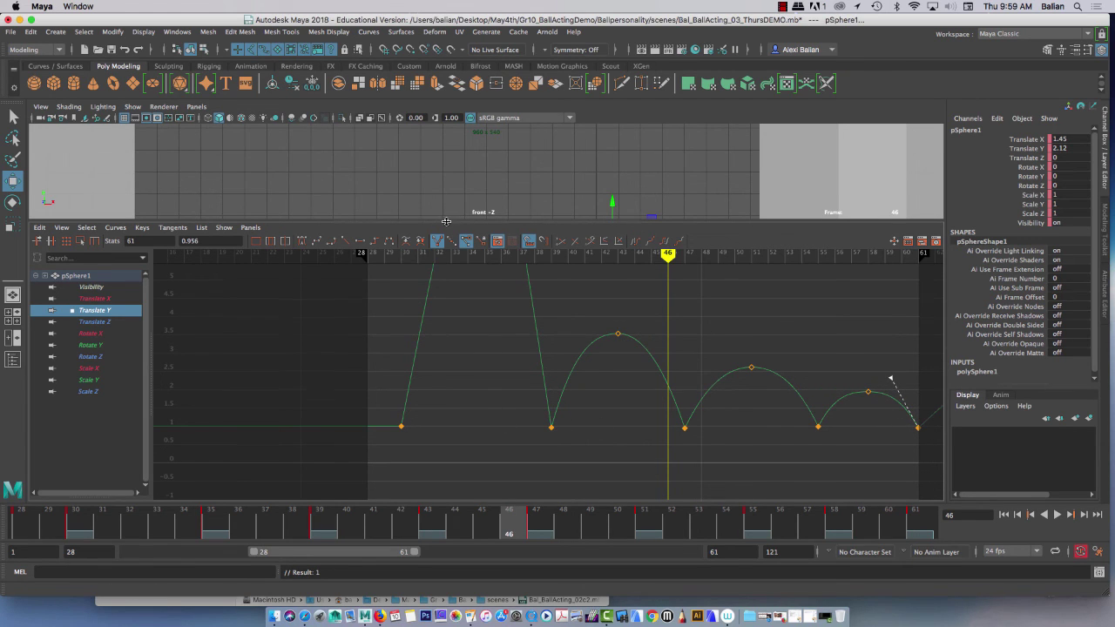
- Deselect the ball and play back its bounces in an enlarged front view
{"action": "left_click_drag", "start_coordinate": [446, 222], "coordinate": [446, 357]}
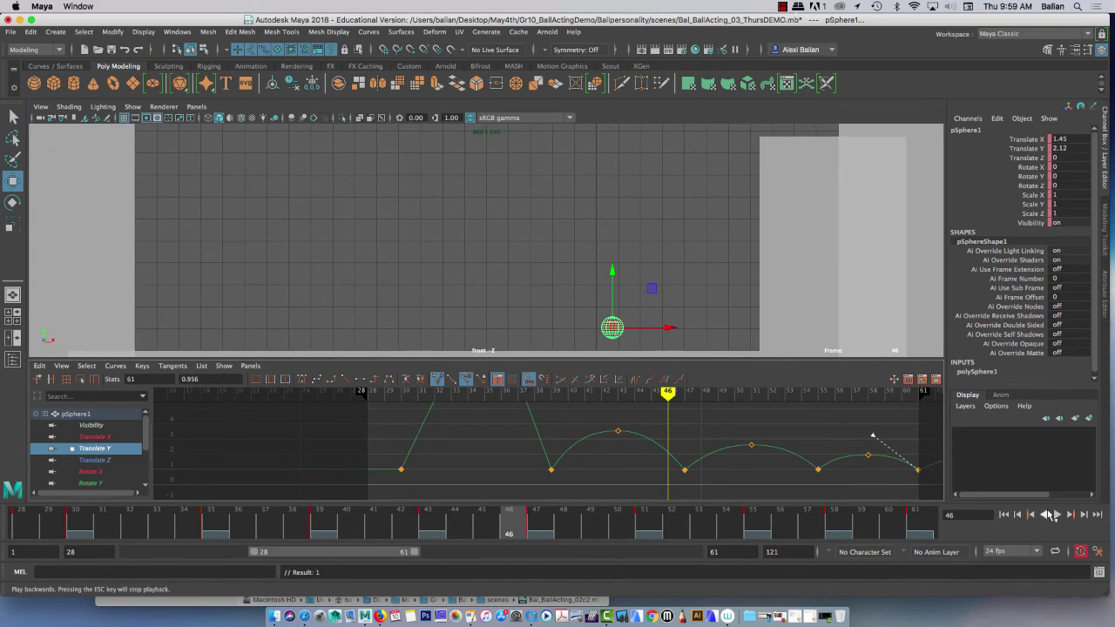
{"action": "left_click", "coordinate": [303, 211]}
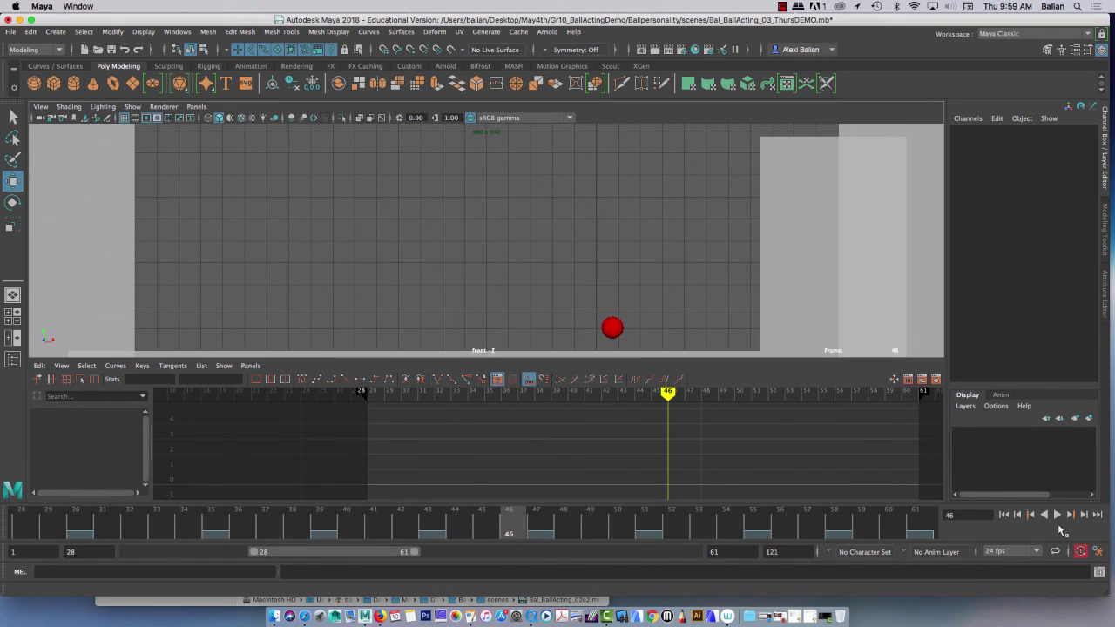
{"action": "left_click", "coordinate": [1056, 514]}
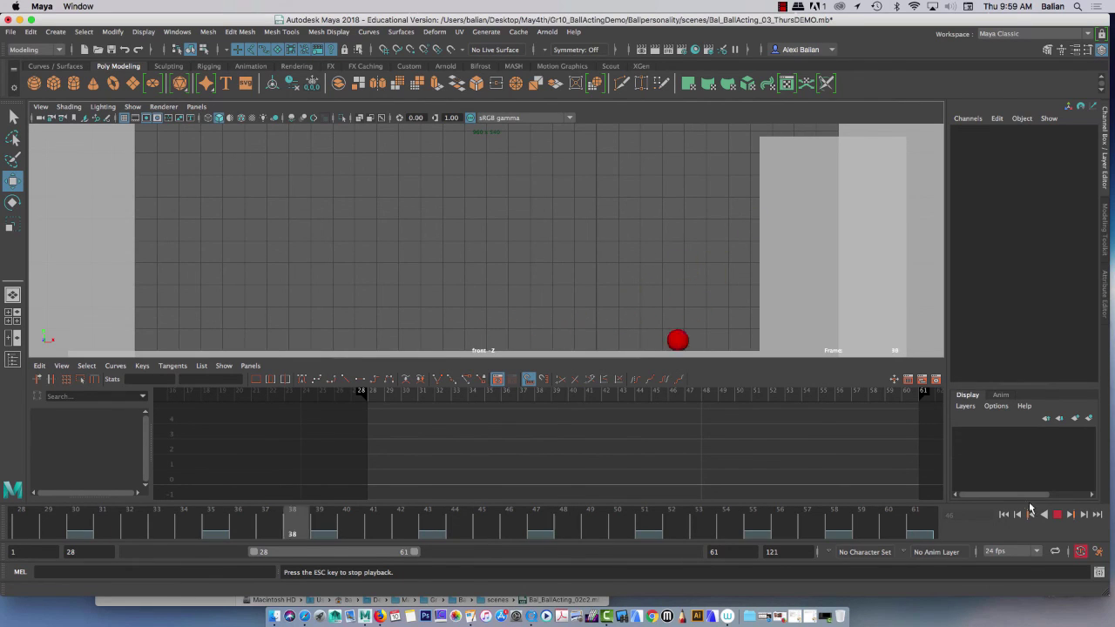
{"action": "key", "text": "Escape"}
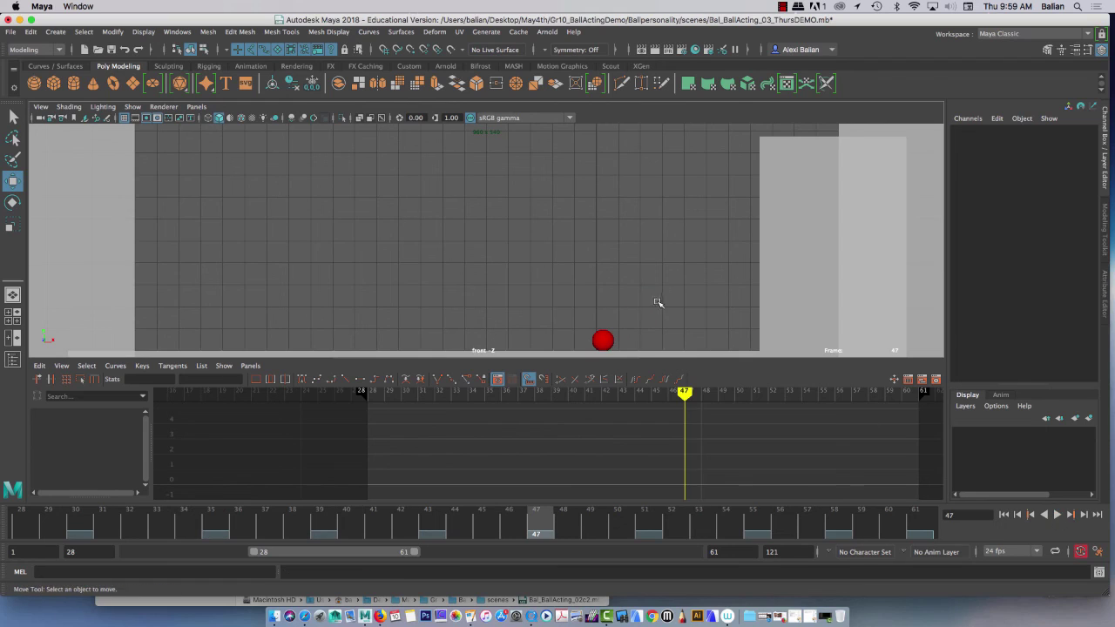
- Create a playblast of frames 28 to 61 and play the resulting movie repeatedly to review the bounce
{"action": "right_click", "coordinate": [483, 528]}
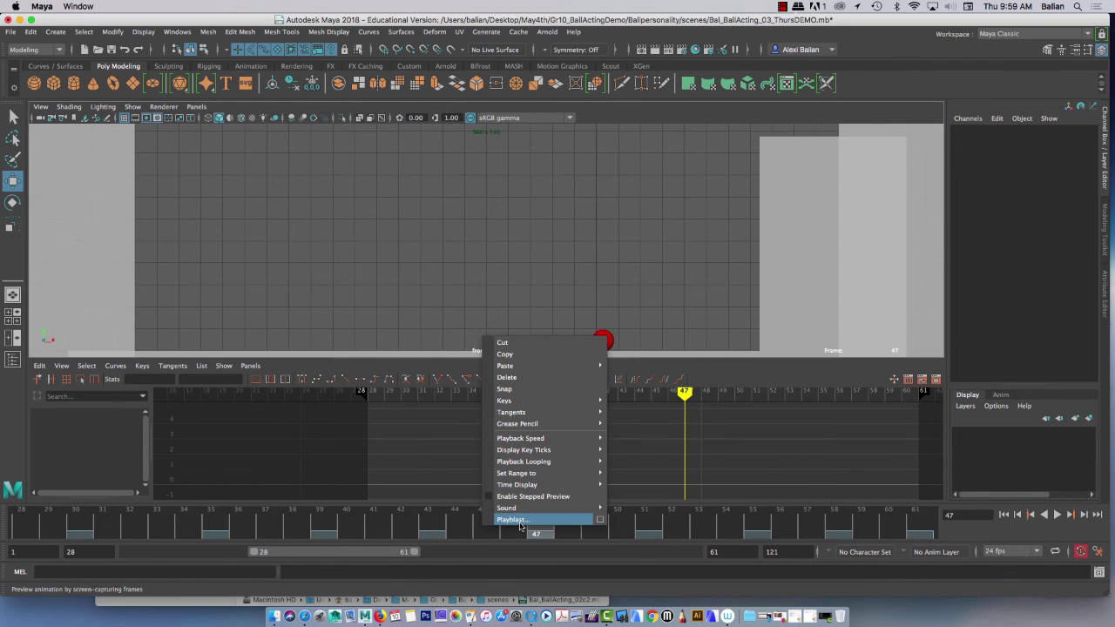
{"action": "left_click", "coordinate": [519, 522]}
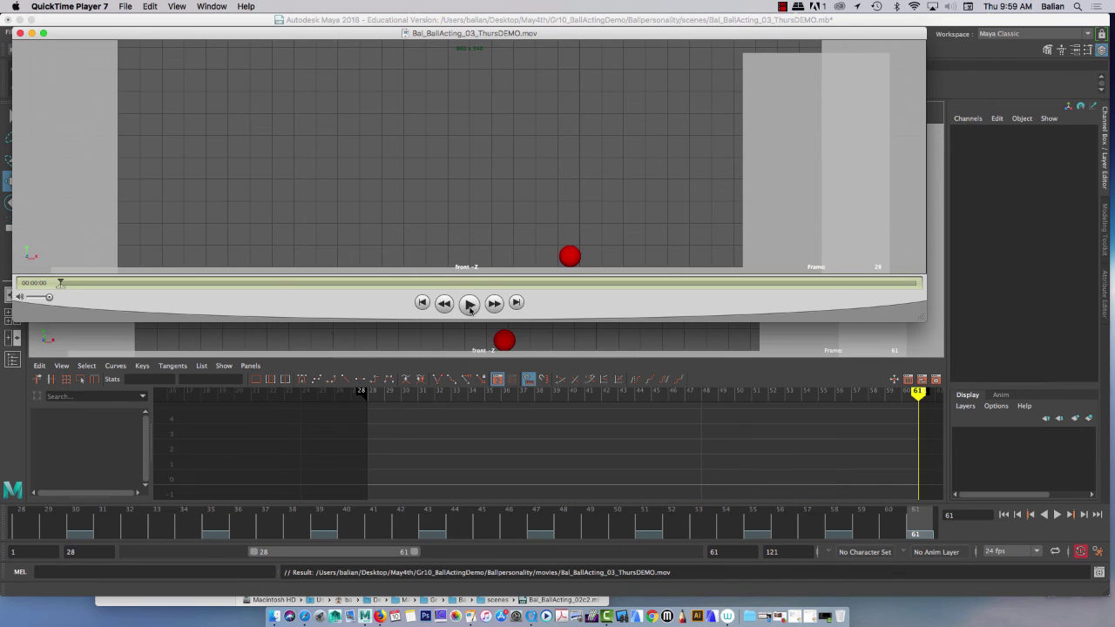
{"action": "left_click", "coordinate": [468, 305]}
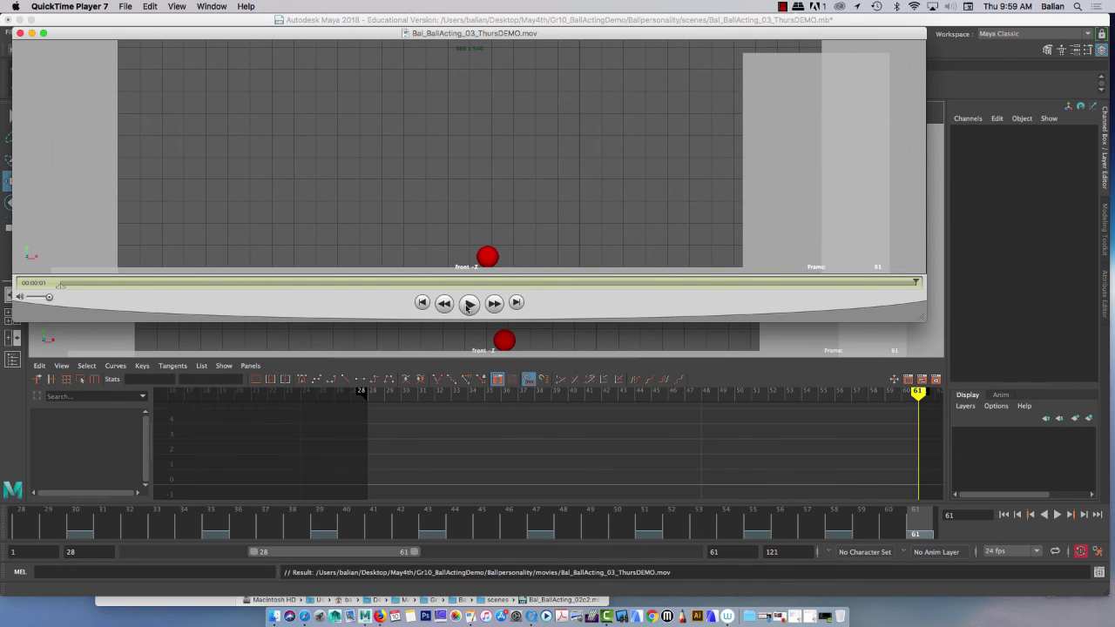
{"action": "left_click", "coordinate": [468, 303]}
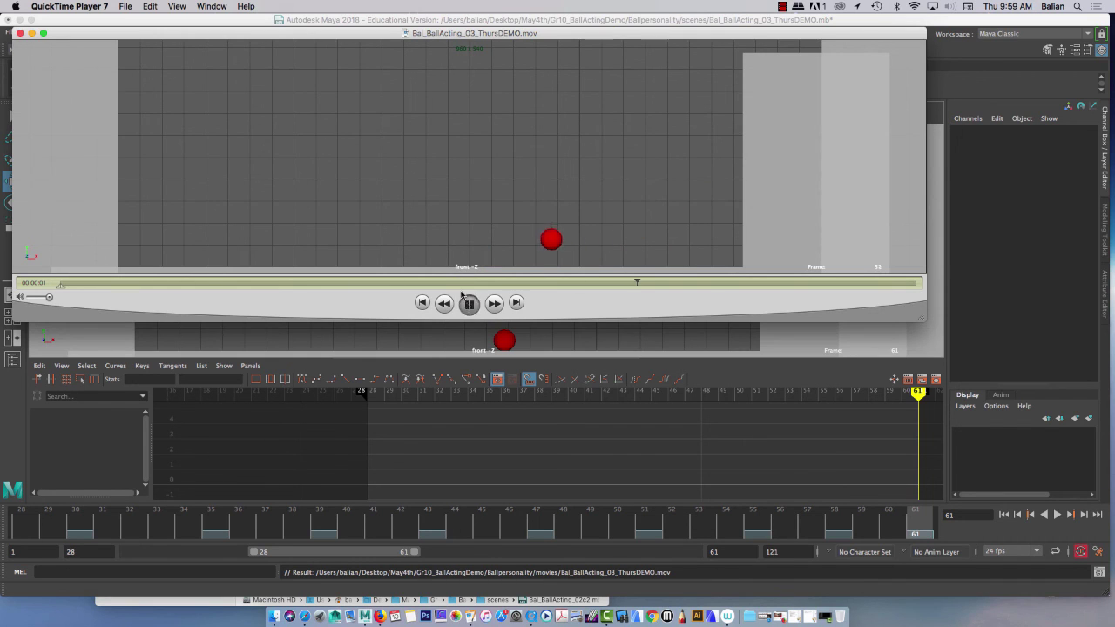
{"action": "left_click", "coordinate": [466, 301]}
- Close the playblast movie, enlarge the front view and return the timeline to frame 28
{"action": "left_click", "coordinate": [20, 33]}
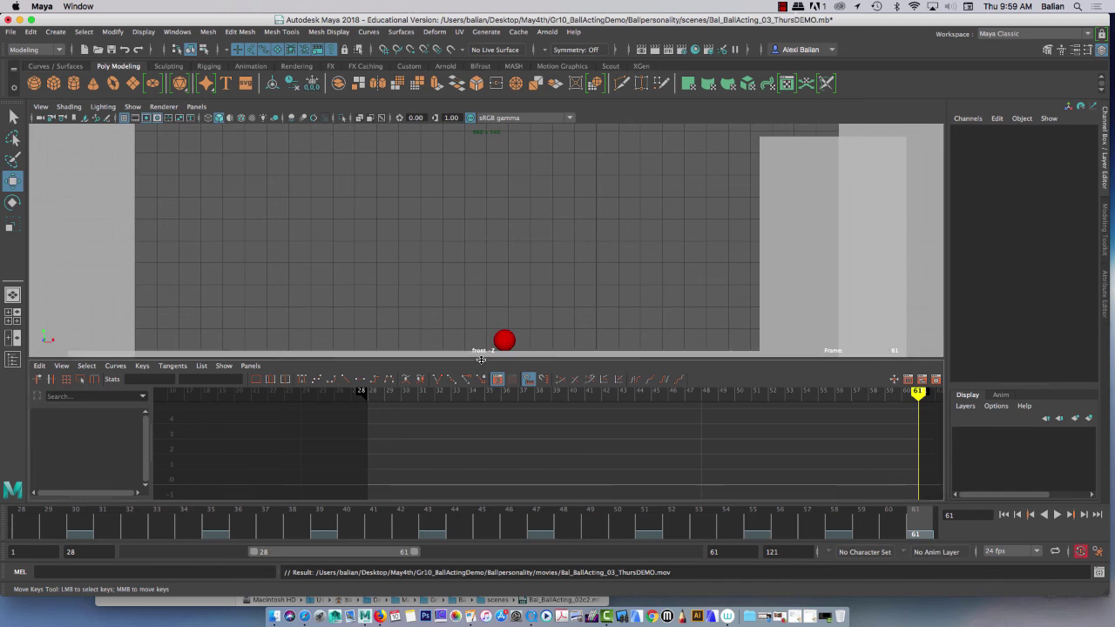
{"action": "left_click_drag", "start_coordinate": [484, 363], "coordinate": [488, 422]}
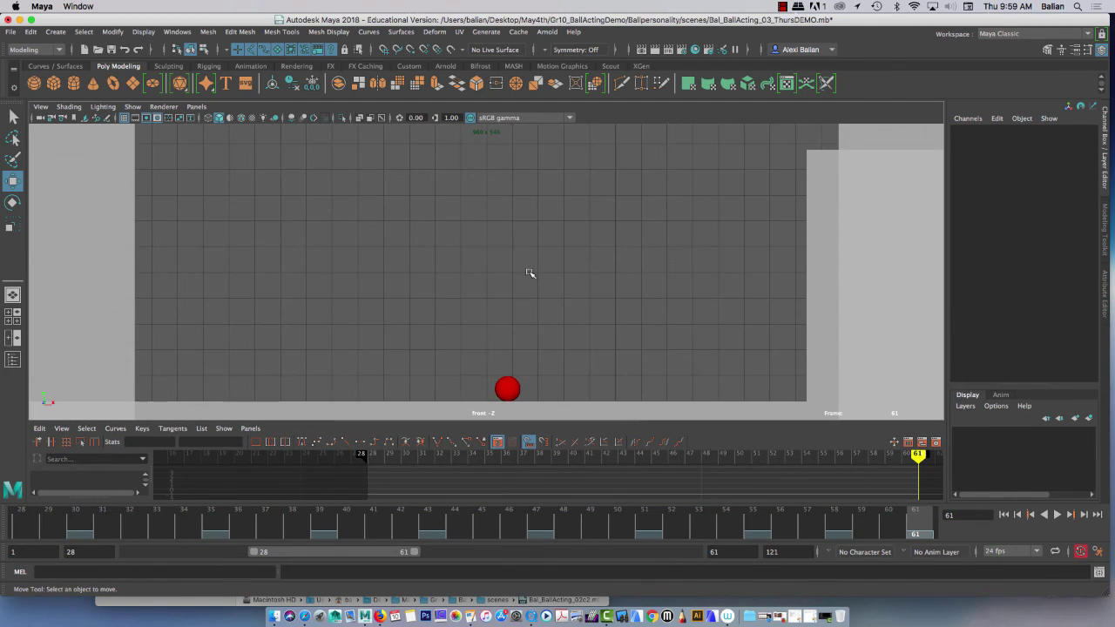
{"action": "left_click_drag", "start_coordinate": [292, 525], "coordinate": [13, 523]}
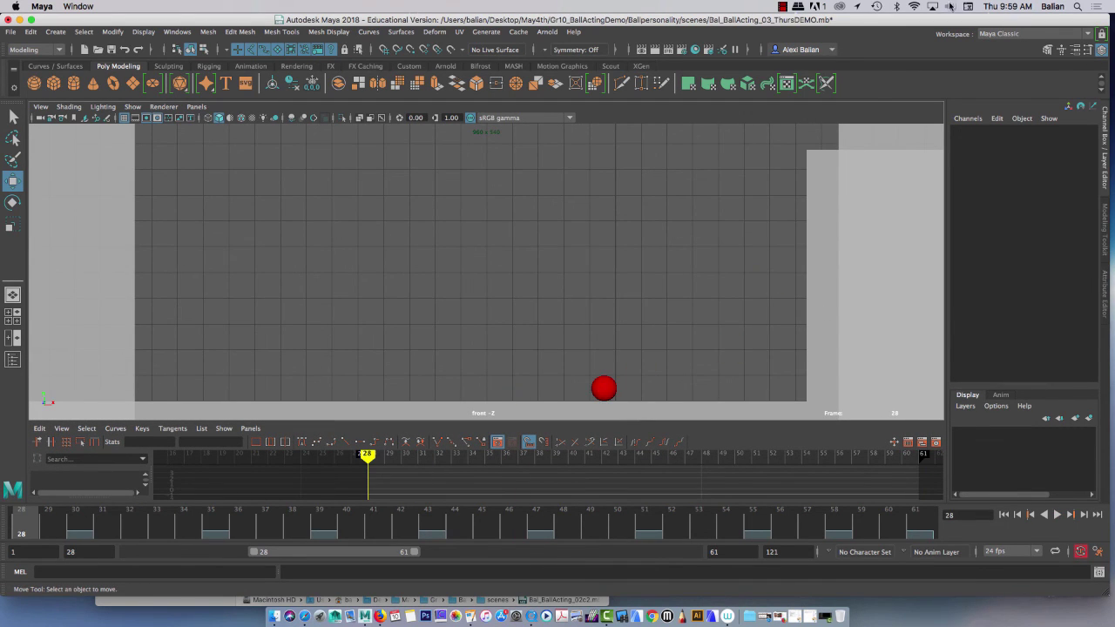